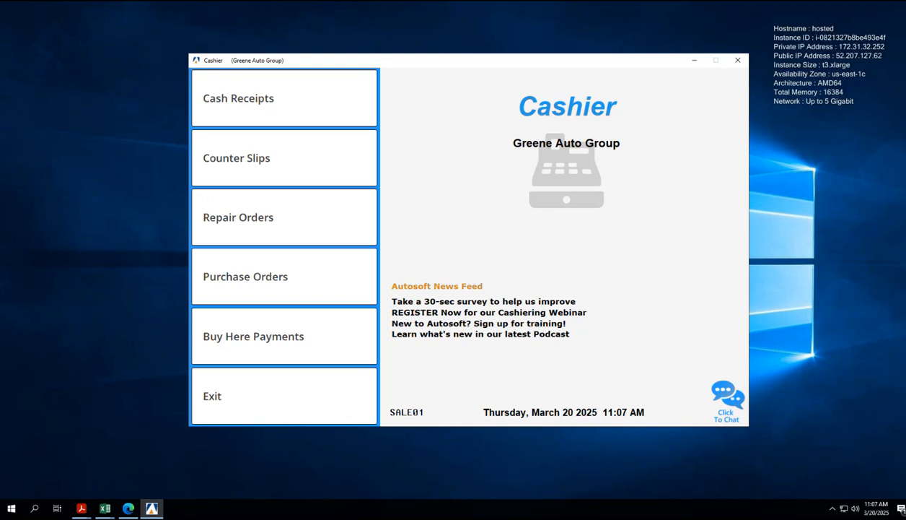
- Review the Cashier setup for cash receipts, including the credit card fee settings and the G/L account for cash sales
{"action": "left_click", "coordinate": [302, 114]}
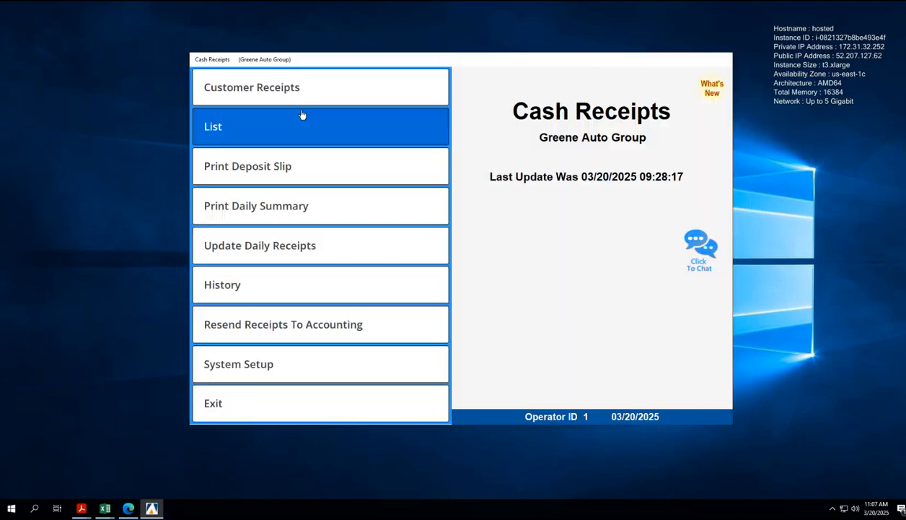
{"action": "left_click", "coordinate": [304, 380]}
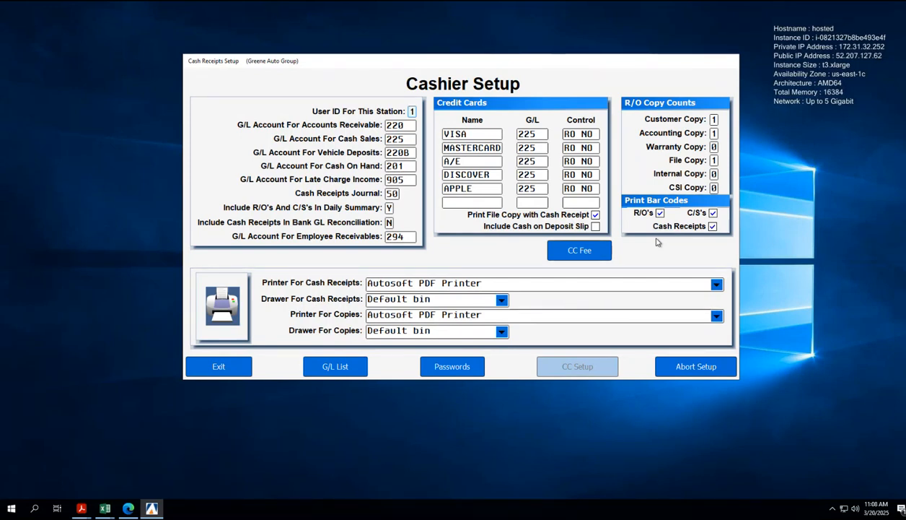
{"action": "left_click", "coordinate": [588, 253]}
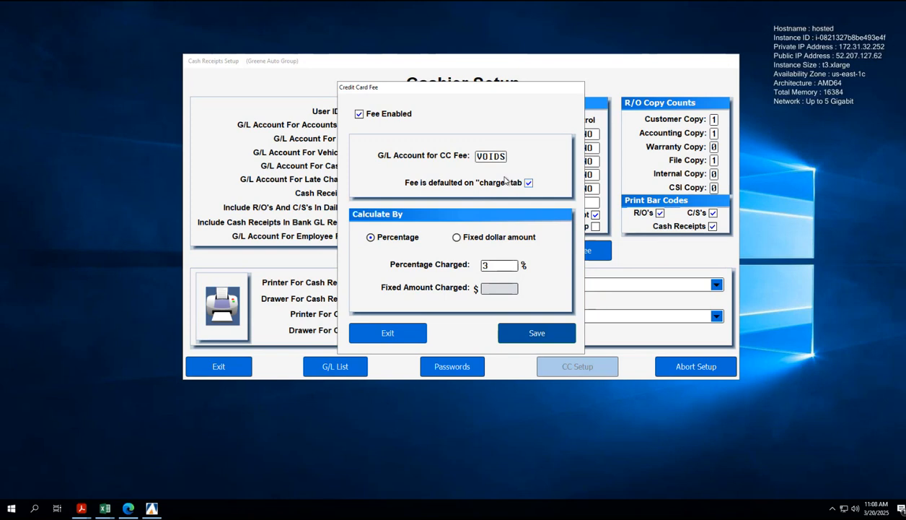
{"action": "left_click", "coordinate": [401, 335]}
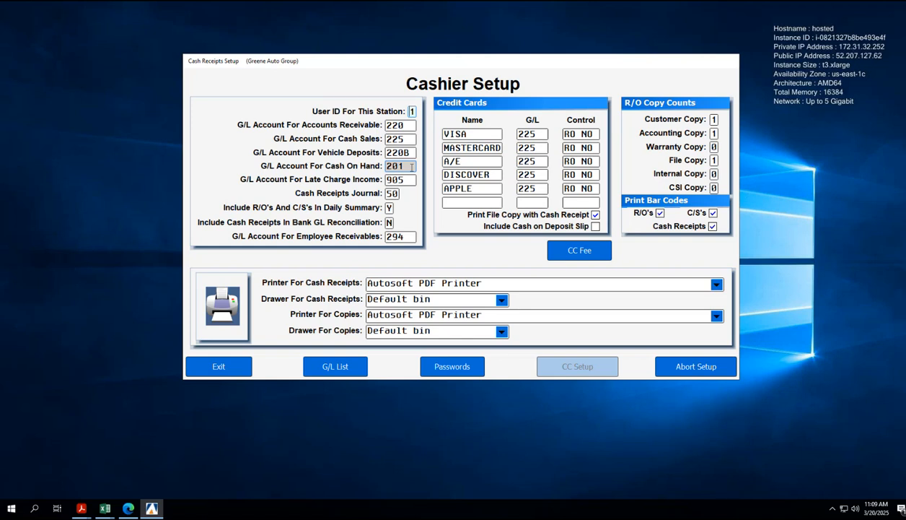
{"action": "left_click", "coordinate": [415, 139]}
{"action": "left_click", "coordinate": [230, 365]}
{"action": "left_click", "coordinate": [227, 405]}
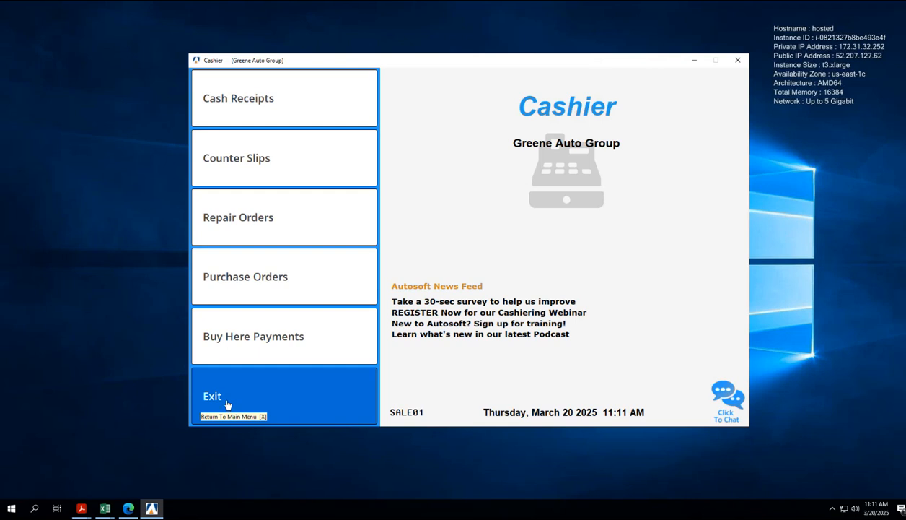
- Open the 2012 Ford F150 Super repair order from the active R/O list for review and print in Service
{"action": "left_click", "coordinate": [226, 405]}
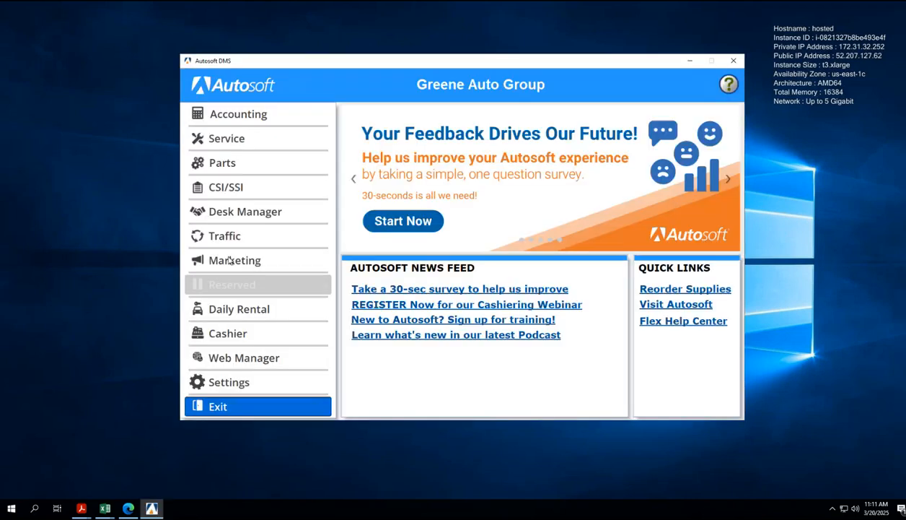
{"action": "left_click", "coordinate": [227, 137]}
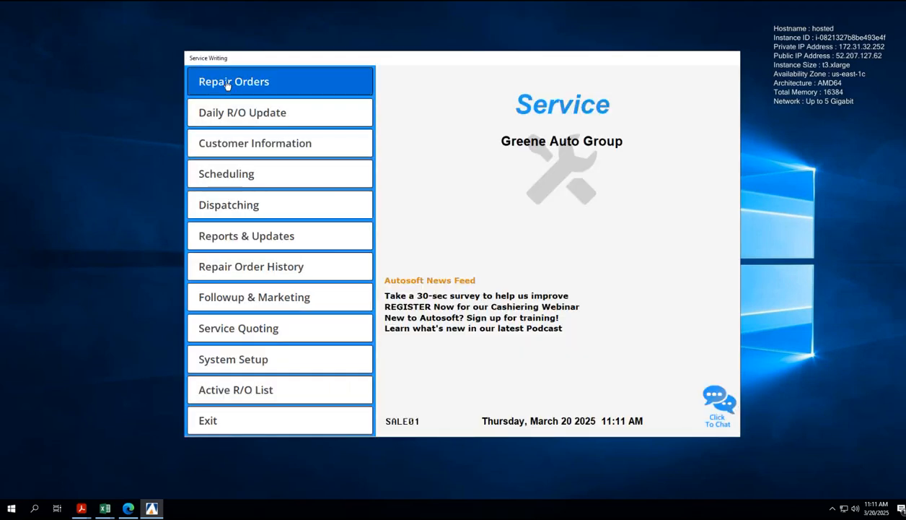
{"action": "left_click", "coordinate": [225, 84]}
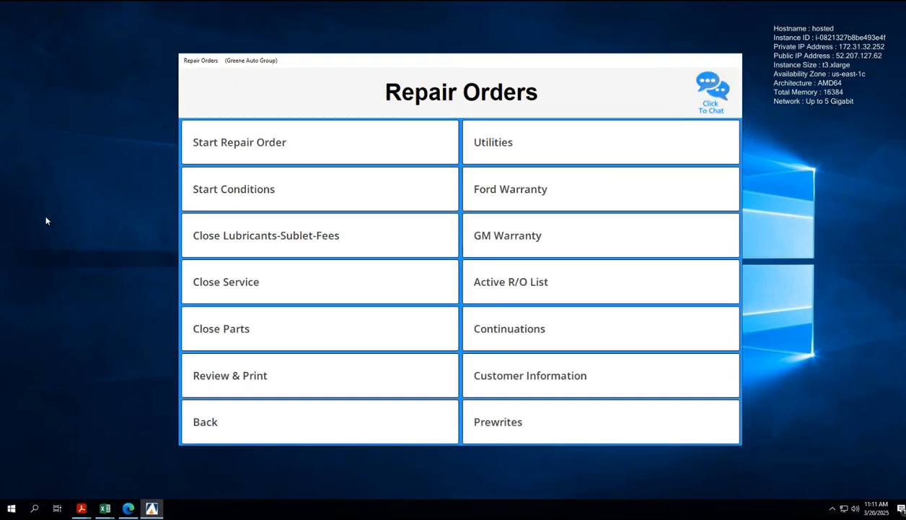
{"action": "left_click", "coordinate": [240, 373]}
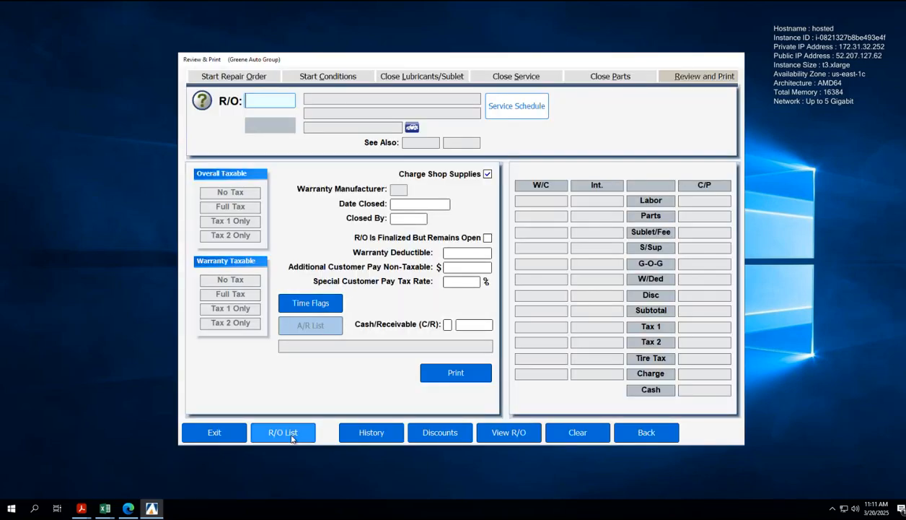
{"action": "left_click", "coordinate": [283, 433]}
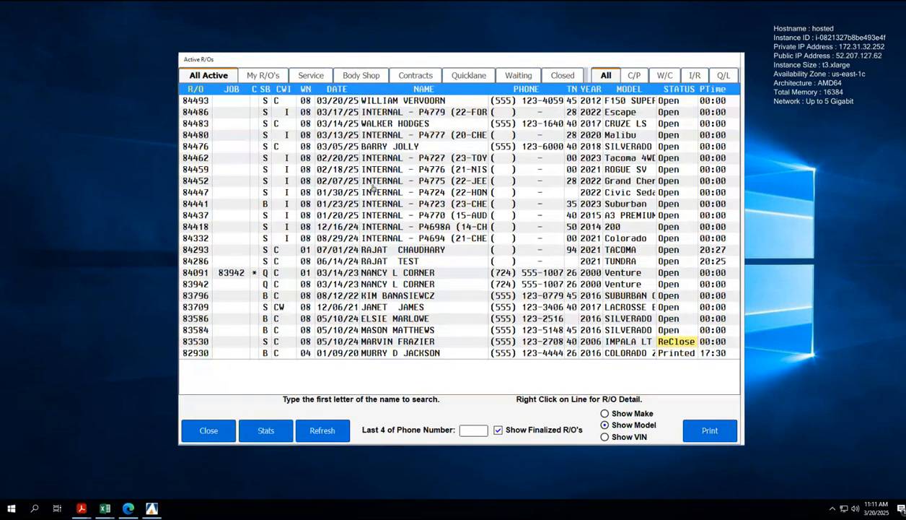
{"action": "double_click", "coordinate": [399, 103]}
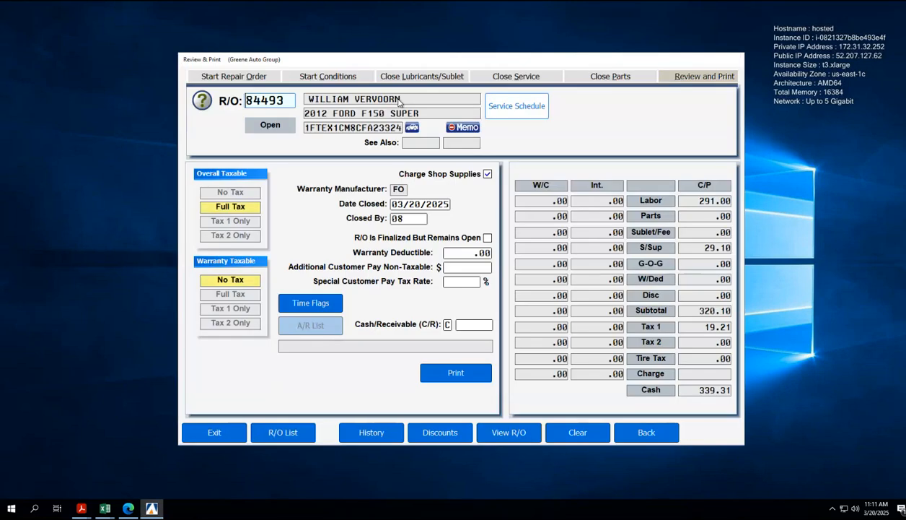
- Invoice all repairs on the repair order to the cashier without printing a customer copy, and leave Service
{"action": "left_click", "coordinate": [453, 371]}
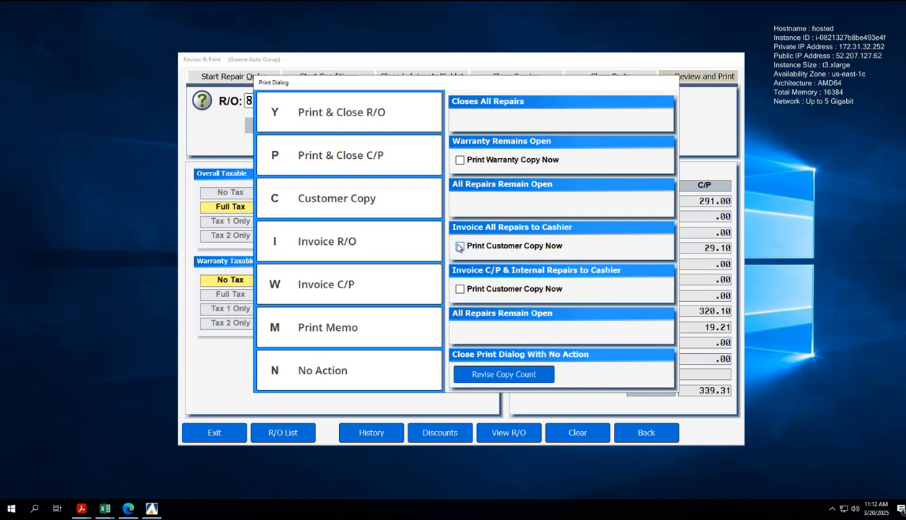
{"action": "left_click", "coordinate": [358, 244]}
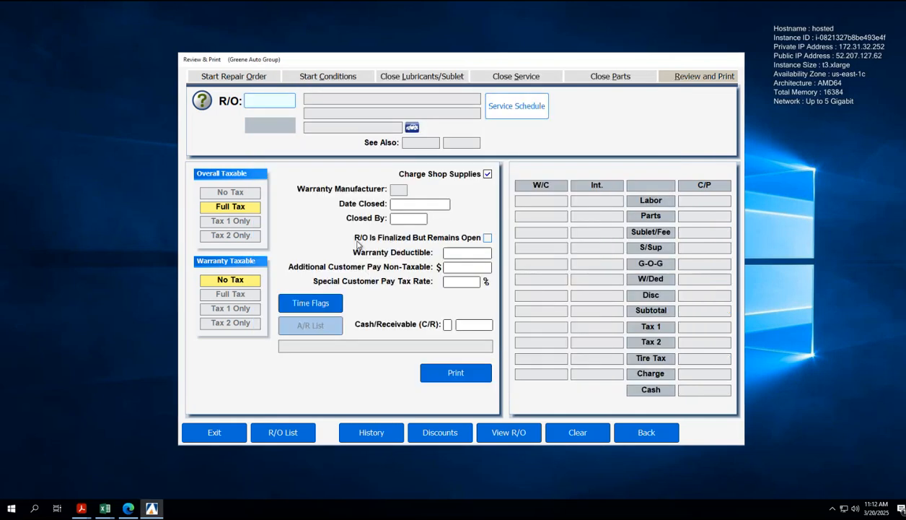
{"action": "left_click", "coordinate": [216, 432]}
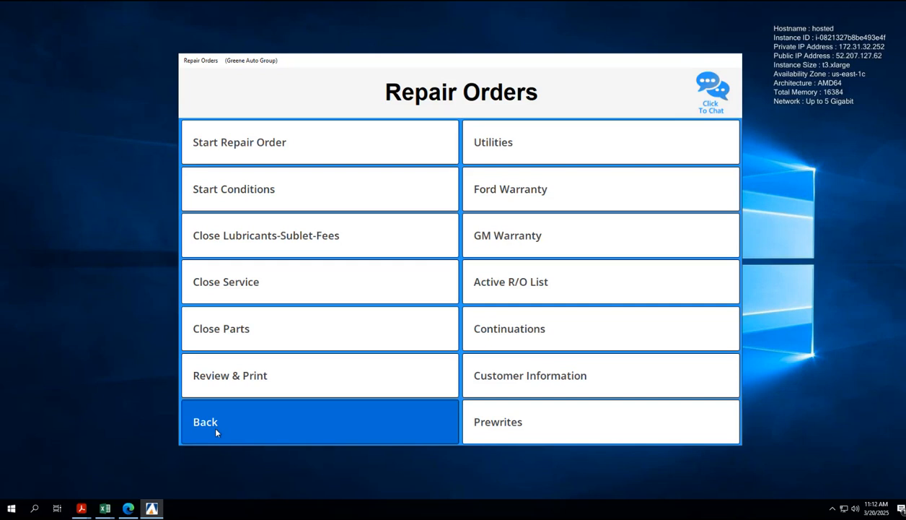
{"action": "left_click", "coordinate": [216, 431]}
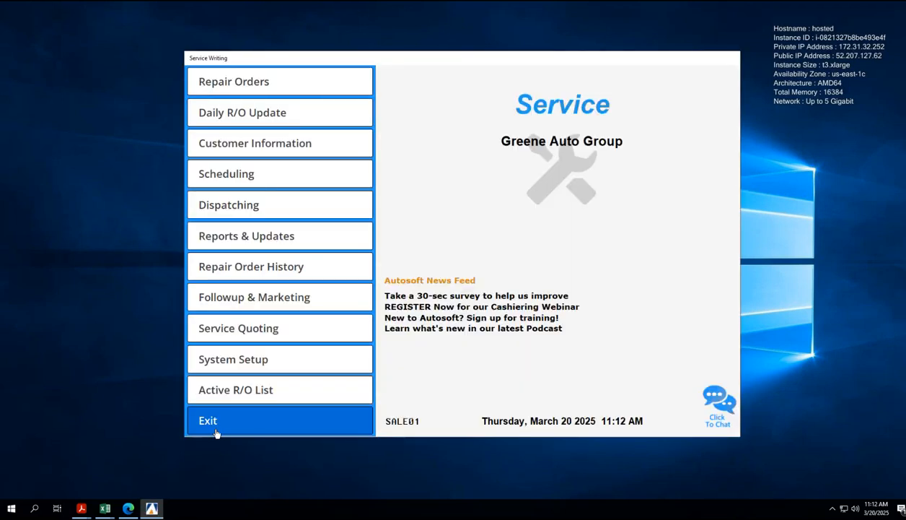
{"action": "left_click", "coordinate": [216, 431]}
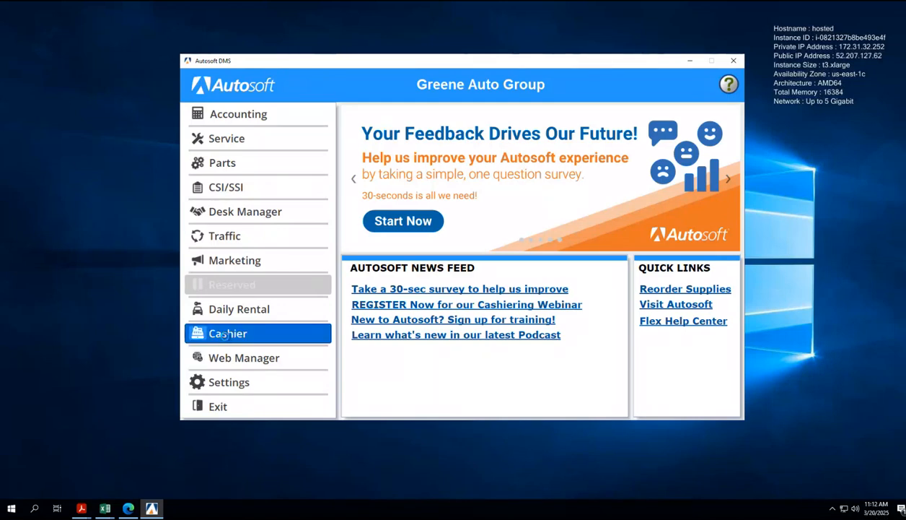
- Bring up the invoiced 2012 Ford F150 Super repair order in the Cashier module's repair orders
{"action": "left_click", "coordinate": [224, 334]}
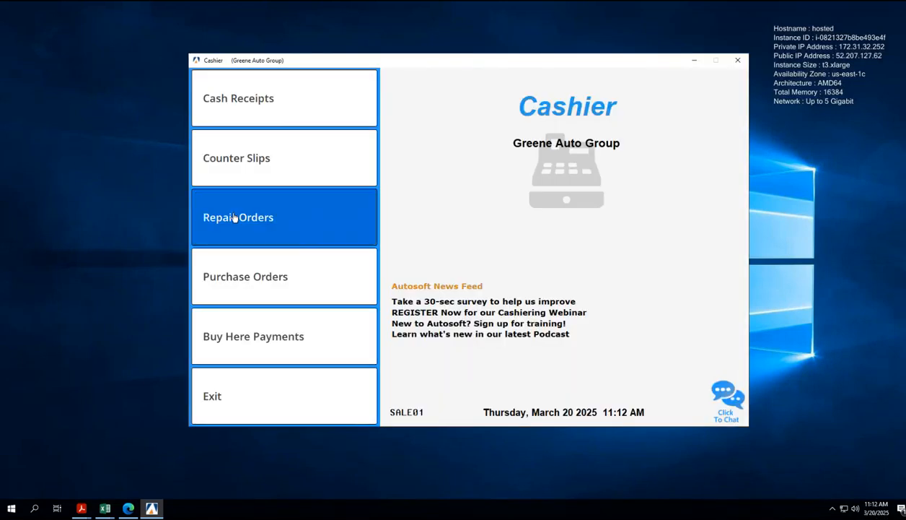
{"action": "left_click", "coordinate": [234, 218]}
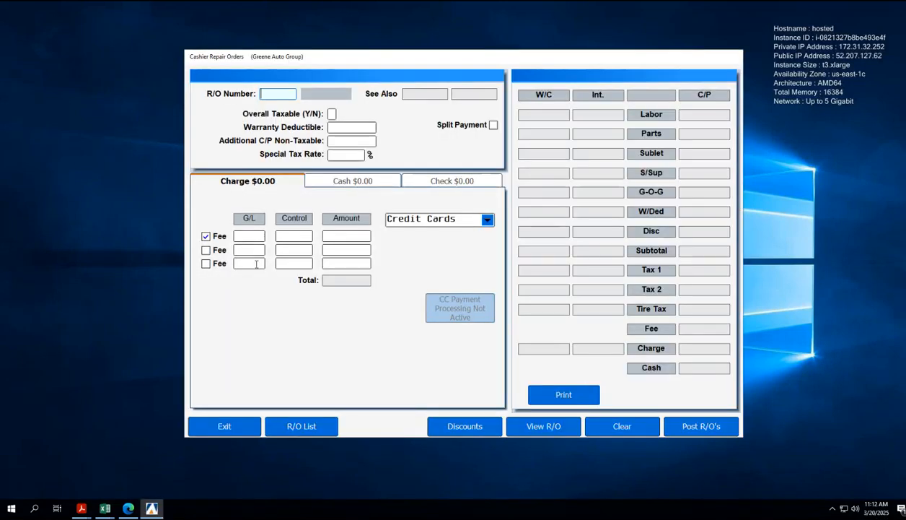
{"action": "left_click", "coordinate": [295, 426]}
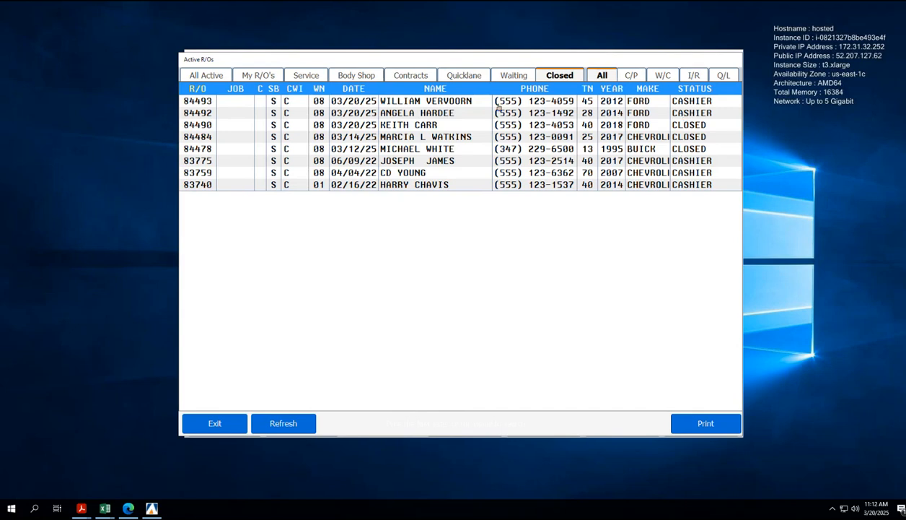
{"action": "double_click", "coordinate": [464, 103]}
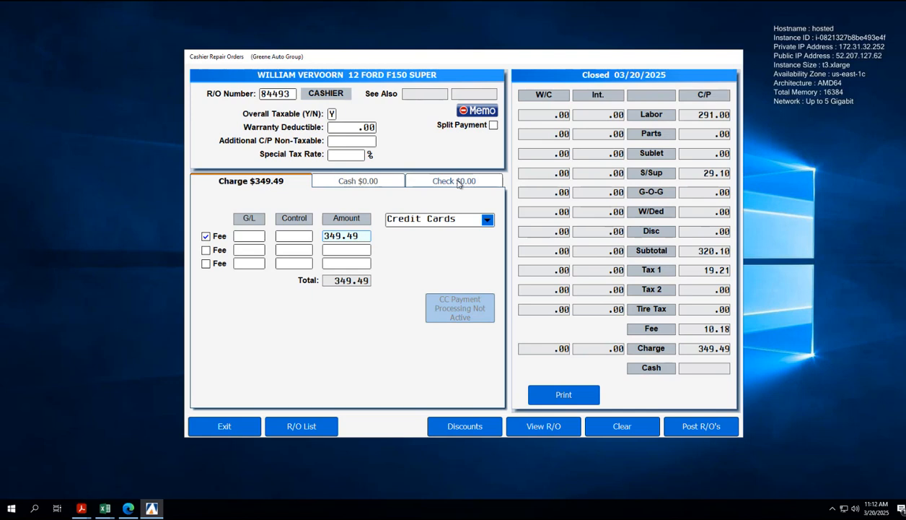
- Toggle the credit card fee off and back on, and preview the split payment option without applying it
{"action": "left_click", "coordinate": [205, 238]}
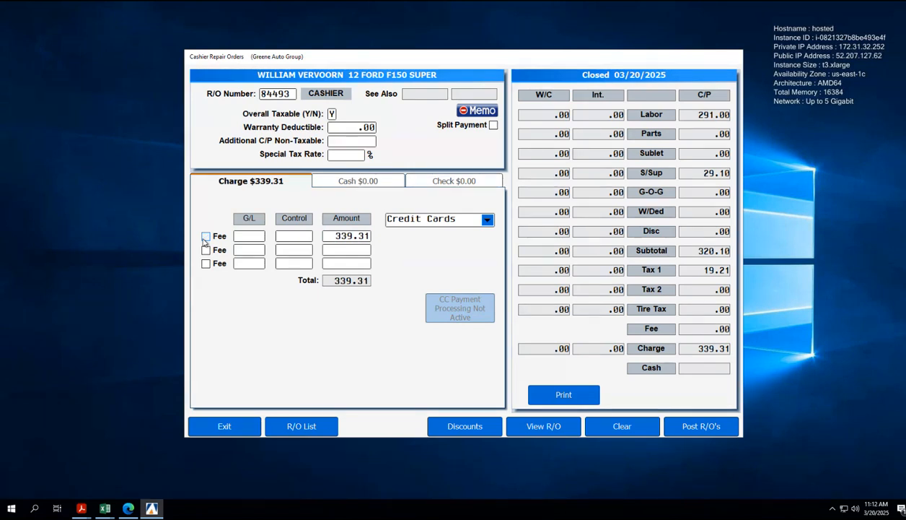
{"action": "left_click", "coordinate": [205, 238]}
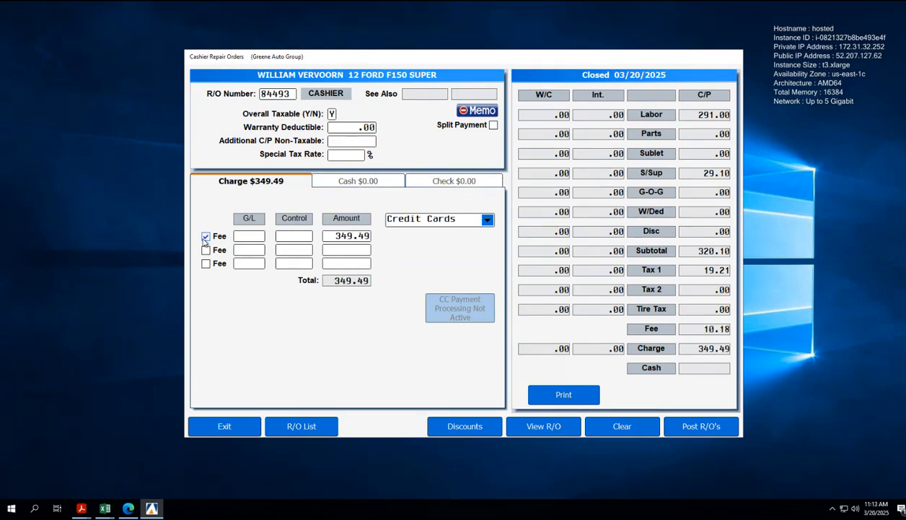
{"action": "left_click", "coordinate": [494, 127]}
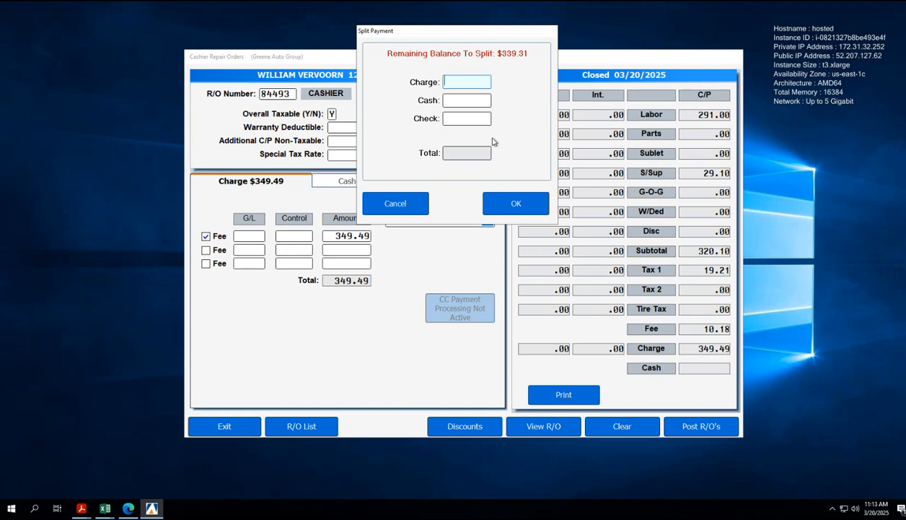
{"action": "left_click", "coordinate": [388, 201]}
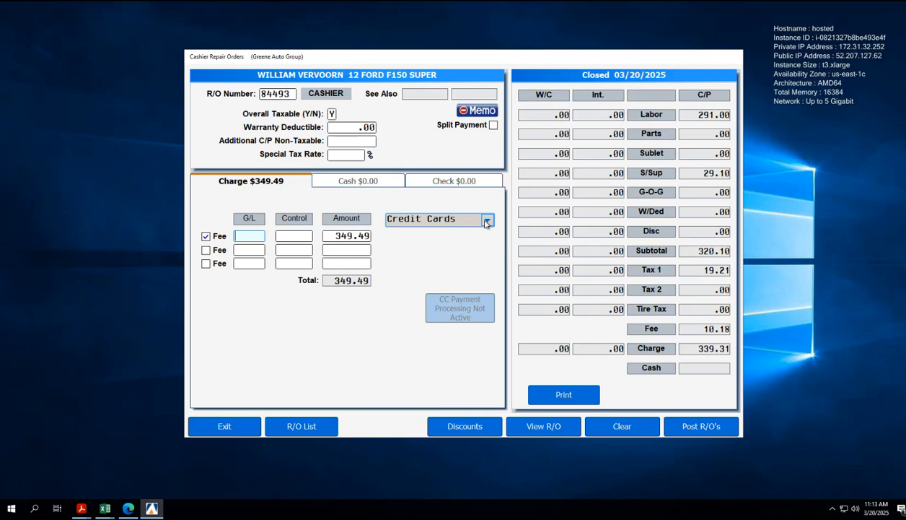
- Record the repair order's full payment as check number 5845, print the repair order, and leave the cashiering screen
{"action": "left_click", "coordinate": [436, 181]}
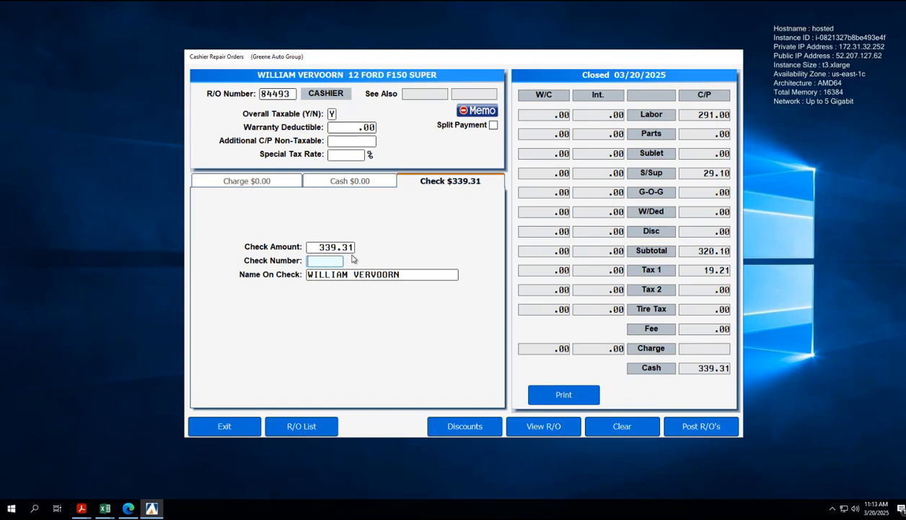
{"action": "type", "text": "5845"}
{"action": "left_click", "coordinate": [586, 399]}
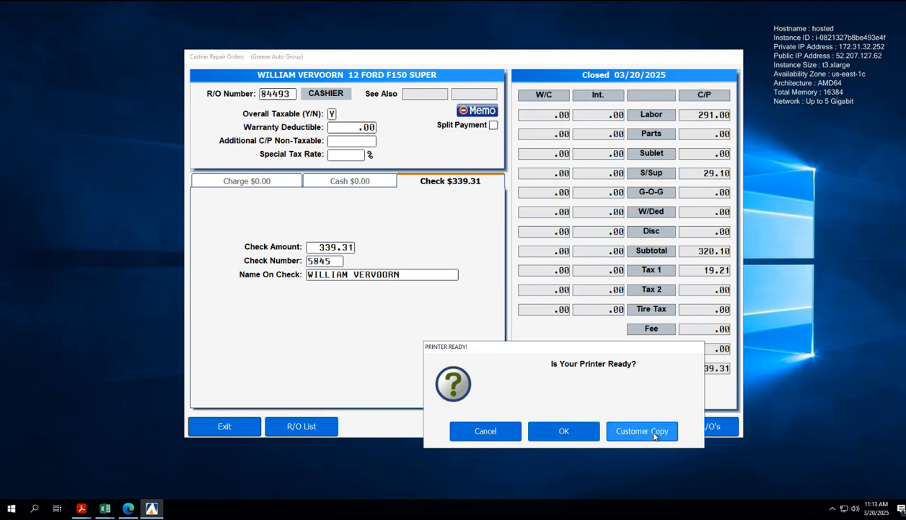
{"action": "left_click", "coordinate": [570, 433]}
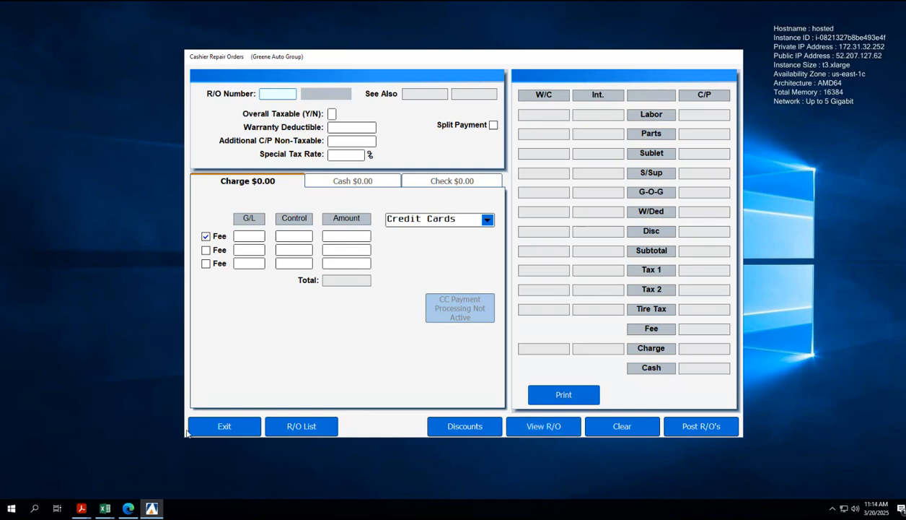
{"action": "left_click", "coordinate": [239, 432]}
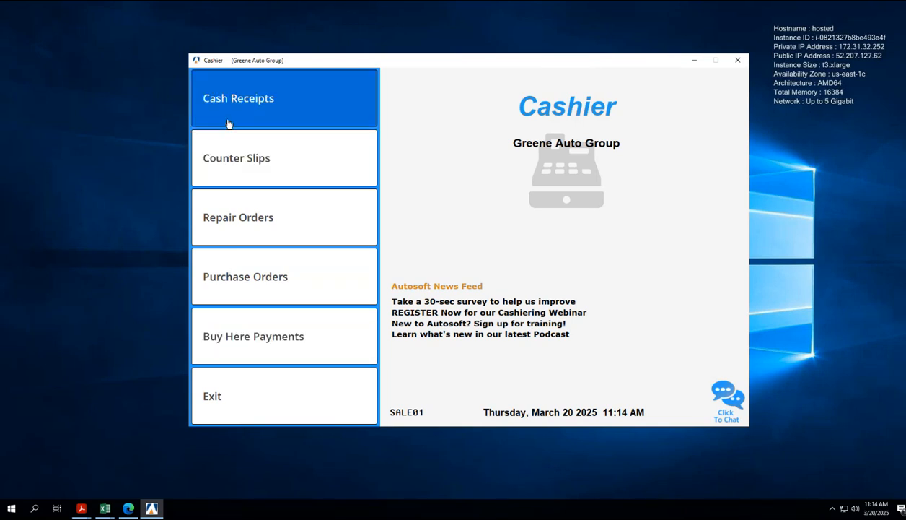
- Check the day's cash receipts list for the recorded check payment
{"action": "key", "text": "Escape"}
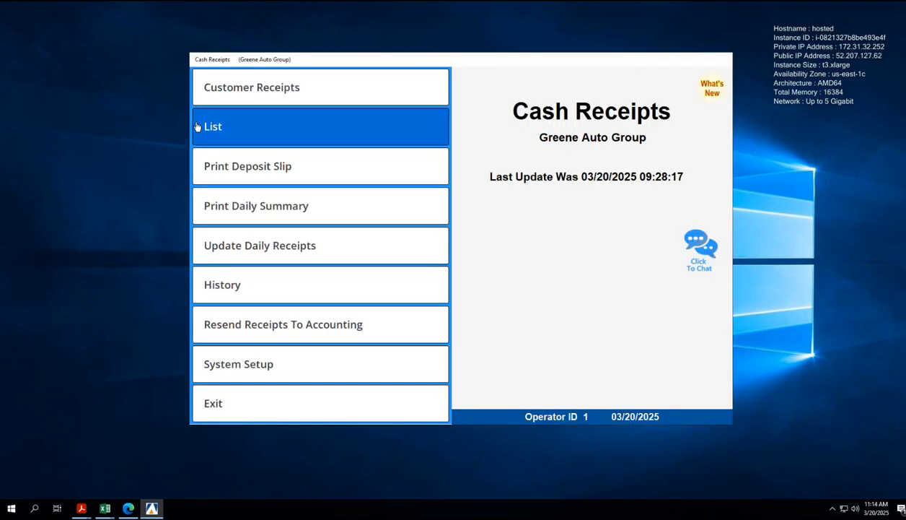
{"action": "left_click", "coordinate": [197, 127]}
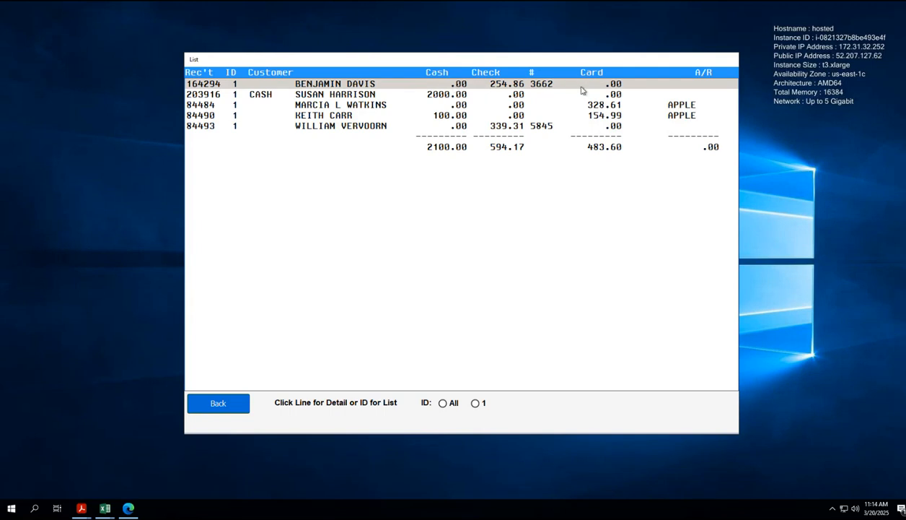
{"action": "left_click", "coordinate": [201, 406]}
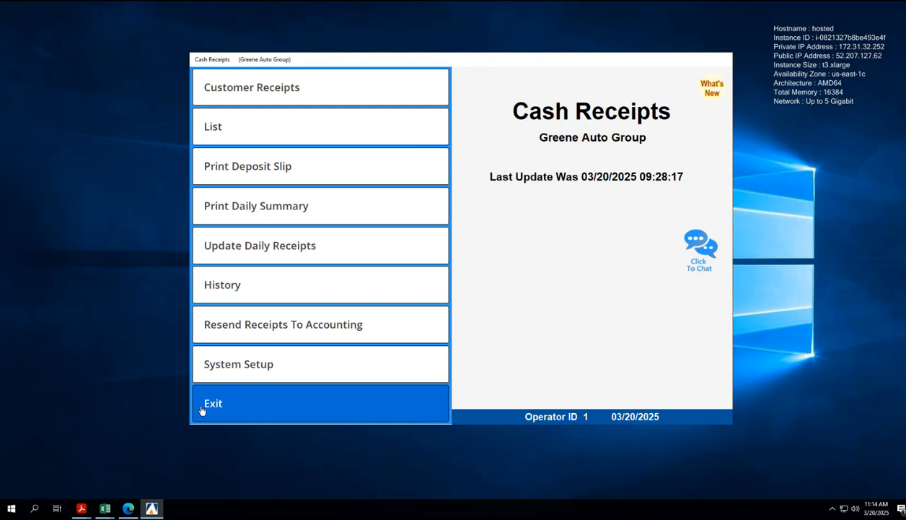
- Print the daily cash receipts summary for all operators to the screen and reduce the report window's size
{"action": "left_click", "coordinate": [235, 213]}
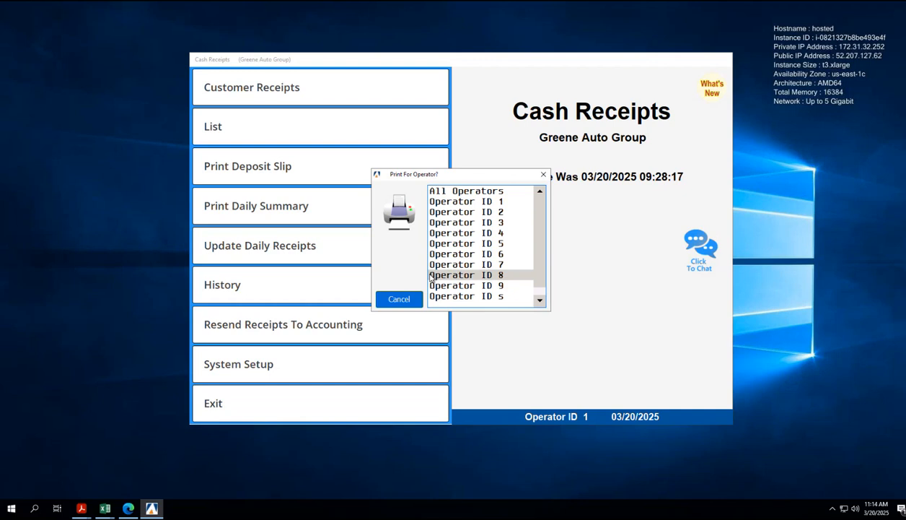
{"action": "left_click", "coordinate": [452, 192]}
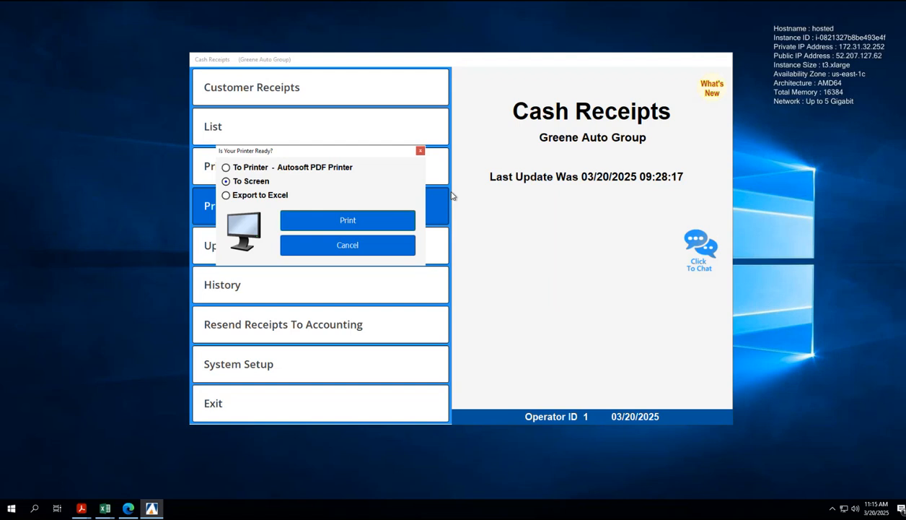
{"action": "left_click", "coordinate": [380, 212]}
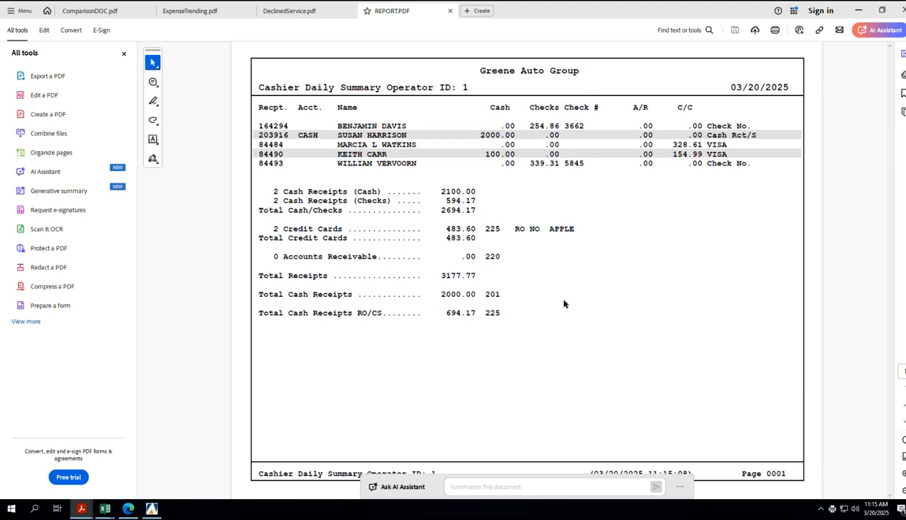
{"action": "left_click", "coordinate": [880, 12]}
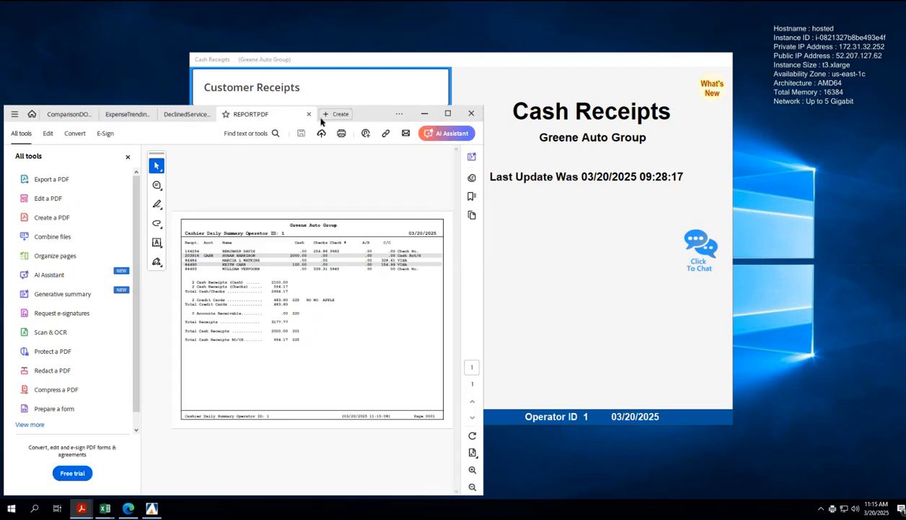
- Close the daily summary report and list the deposit slip checks starting from 03/19/2025
{"action": "left_click", "coordinate": [308, 114]}
{"action": "left_click", "coordinate": [425, 114]}
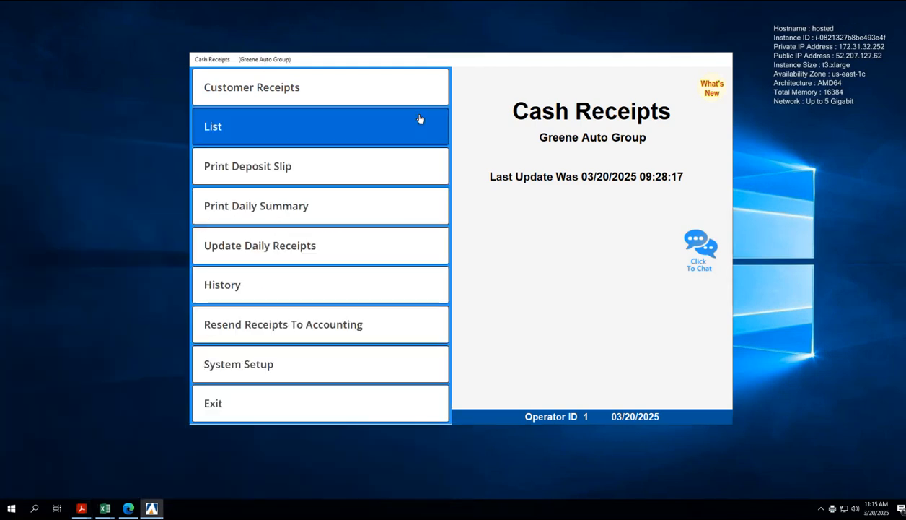
{"action": "left_click", "coordinate": [419, 173]}
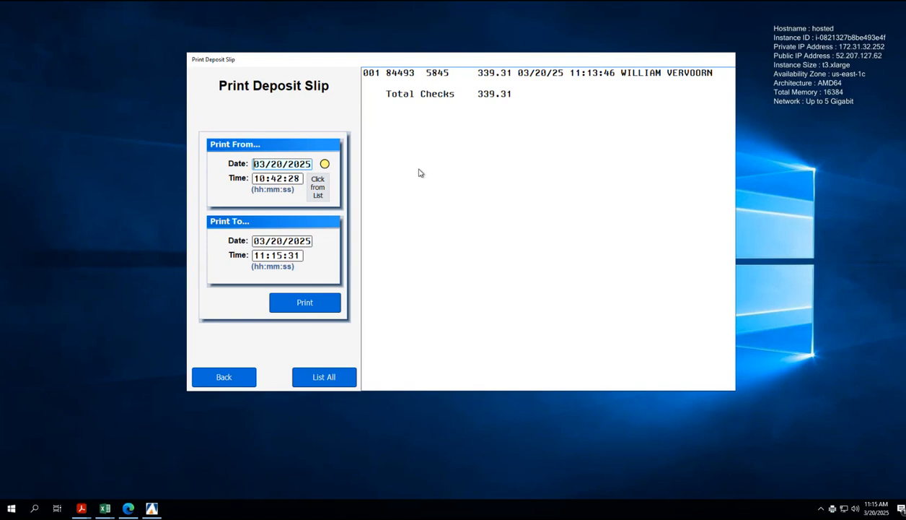
{"action": "type", "text": "03/19/2025"}
{"action": "key", "text": "Tab"}
{"action": "key", "text": "Tab"}
{"action": "key", "text": "Tab"}
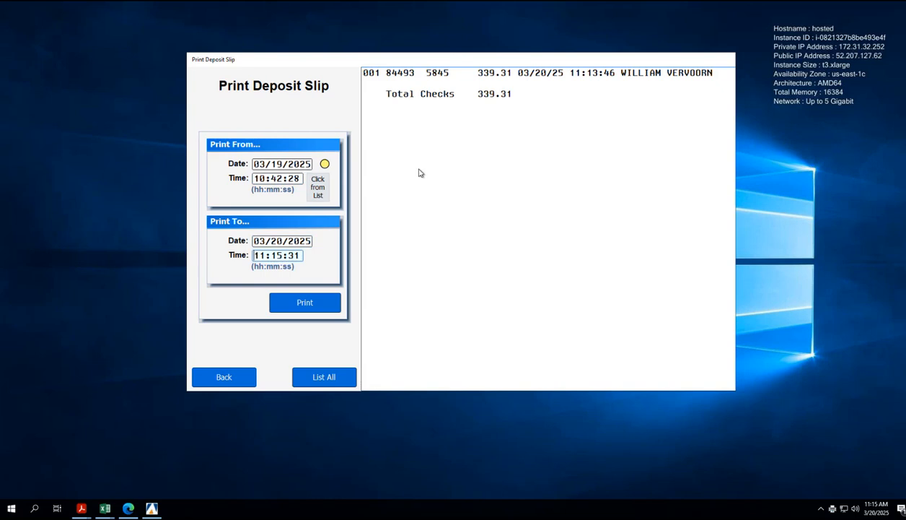
{"action": "key", "text": "Tab"}
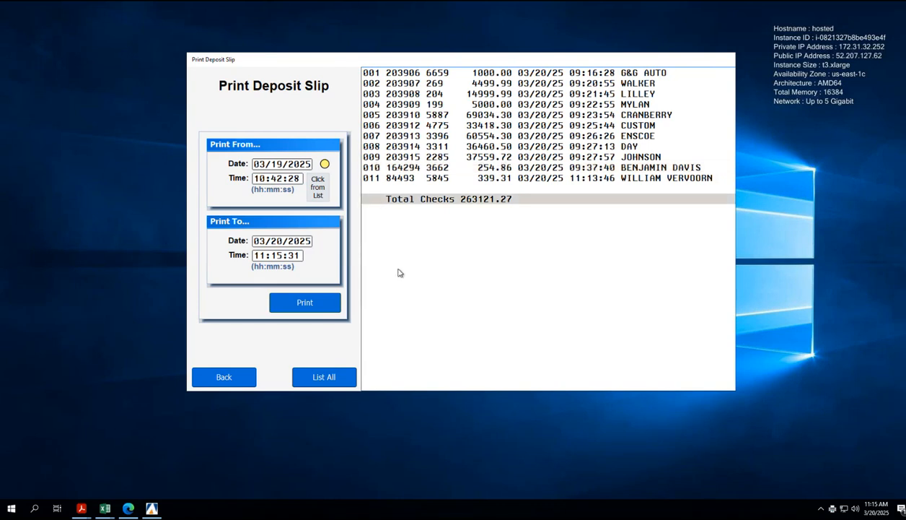
- Print the deposit slip to the screen, view it at full size, close the report, and leave Cash Receipts
{"action": "left_click", "coordinate": [316, 301]}
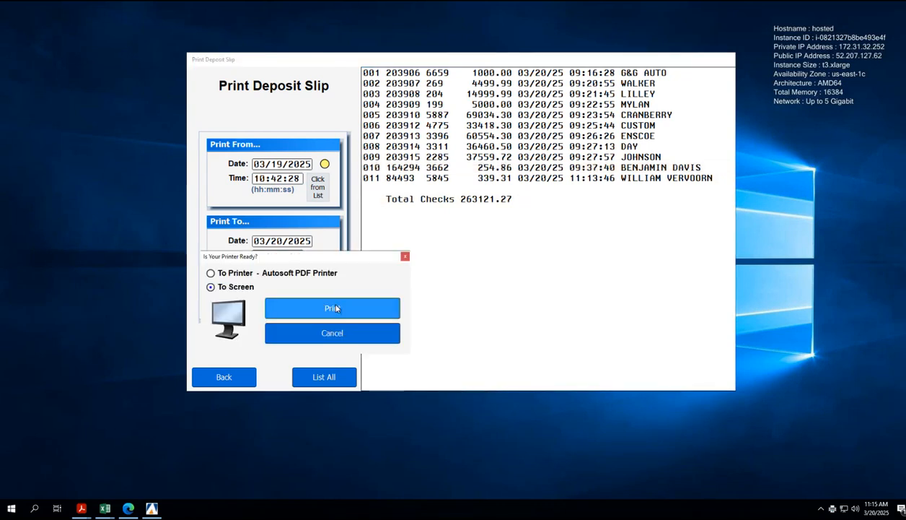
{"action": "left_click", "coordinate": [336, 306]}
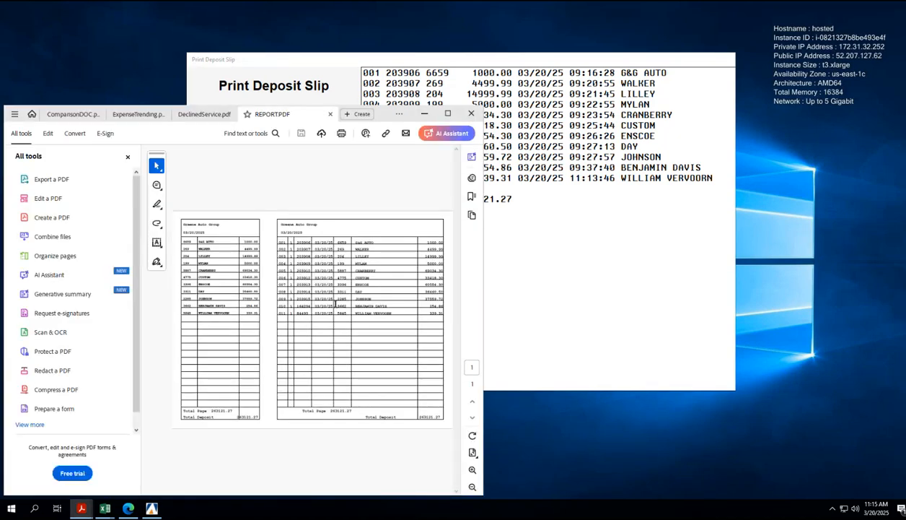
{"action": "left_click", "coordinate": [447, 113]}
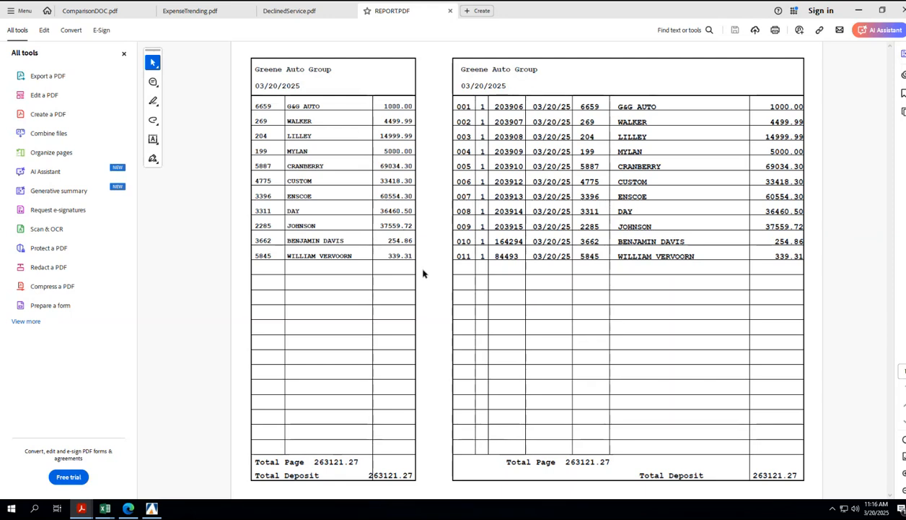
{"action": "left_click", "coordinate": [882, 10]}
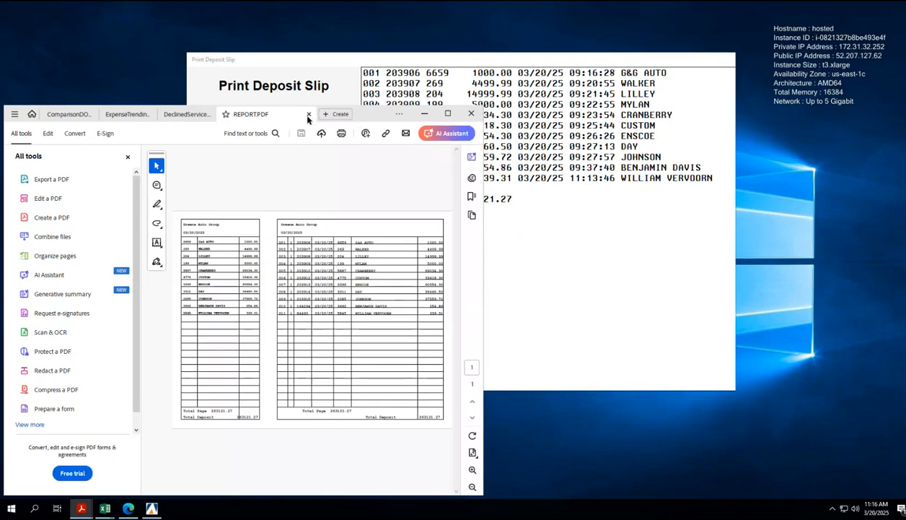
{"action": "left_click", "coordinate": [309, 114]}
{"action": "left_click", "coordinate": [424, 114]}
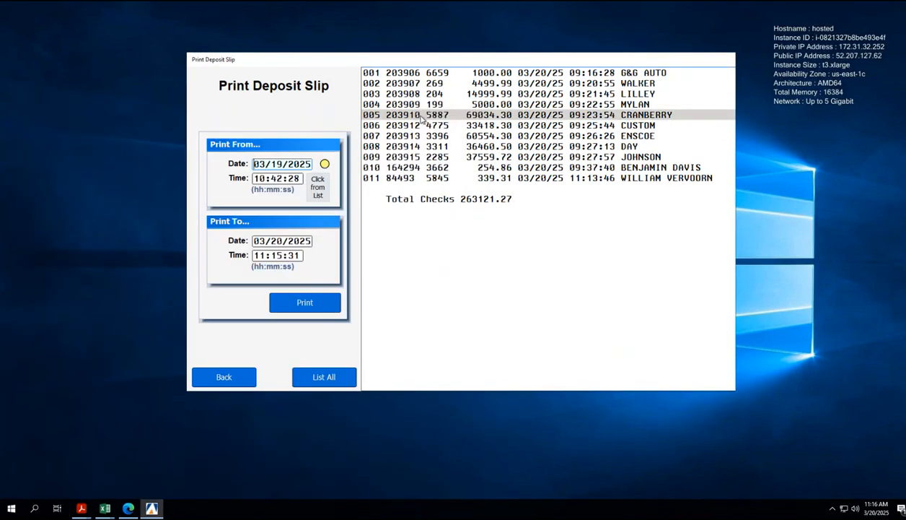
{"action": "left_click", "coordinate": [209, 379]}
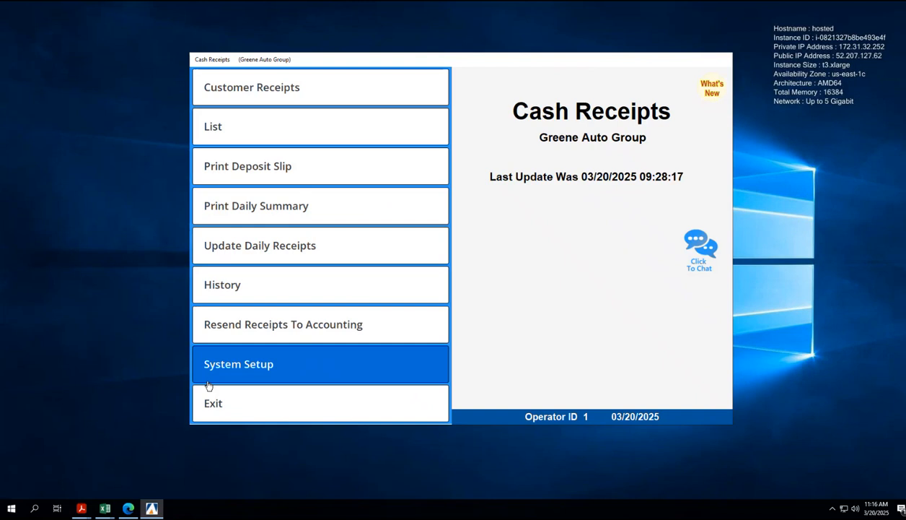
{"action": "left_click", "coordinate": [213, 408]}
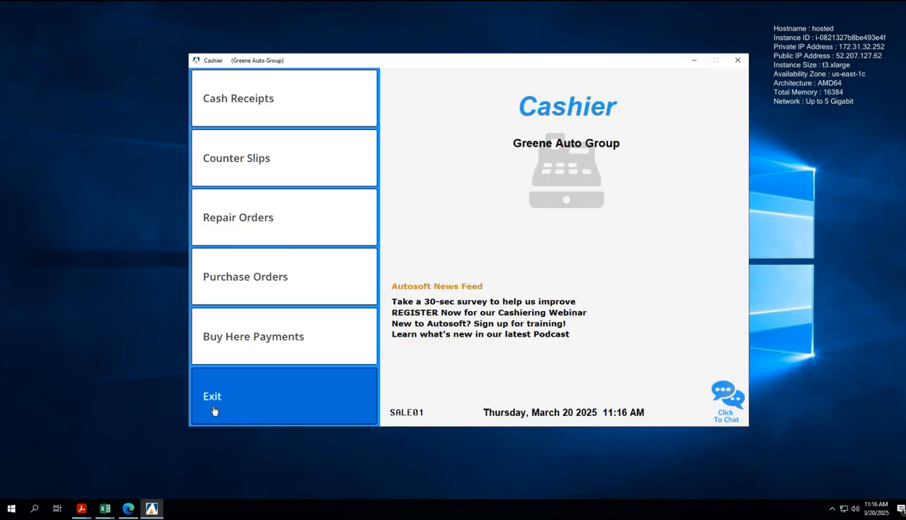
- Start a new customer receipt in Cash Receipts and load car deal TV146 into it
{"action": "left_click", "coordinate": [222, 108]}
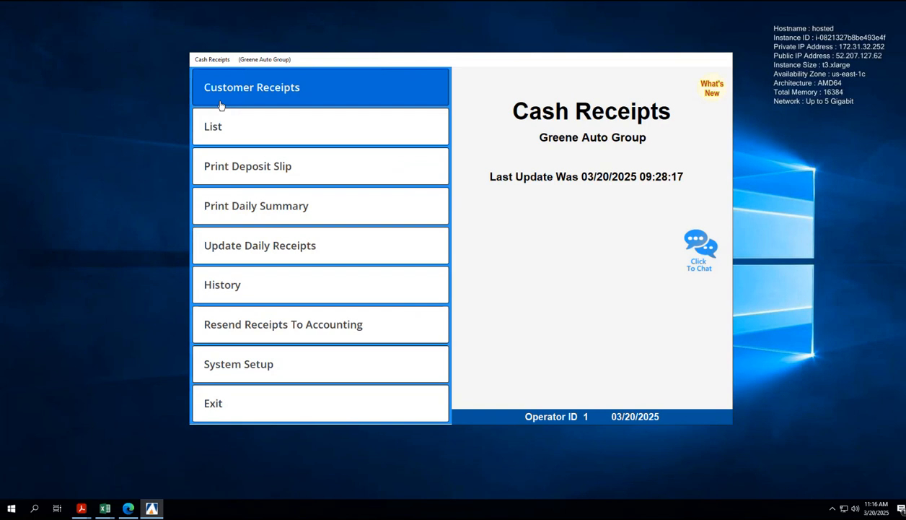
{"action": "left_click", "coordinate": [216, 89]}
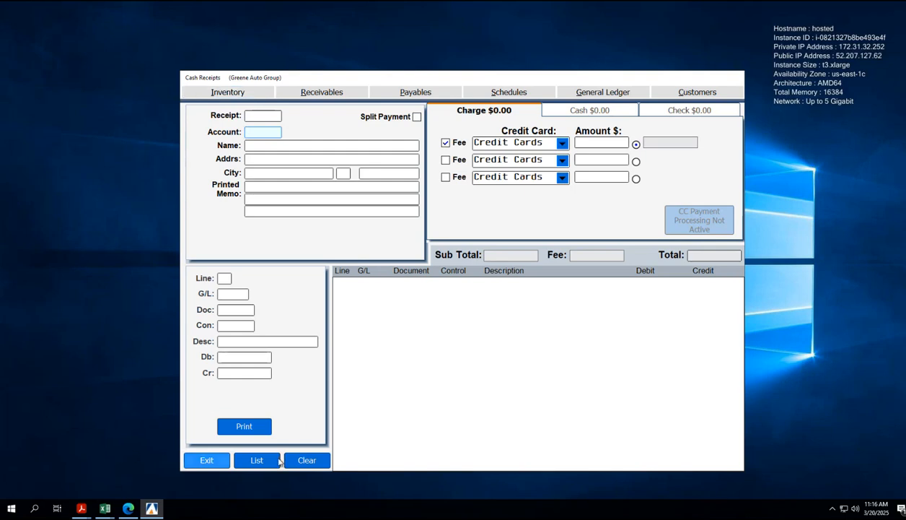
{"action": "left_click", "coordinate": [277, 460]}
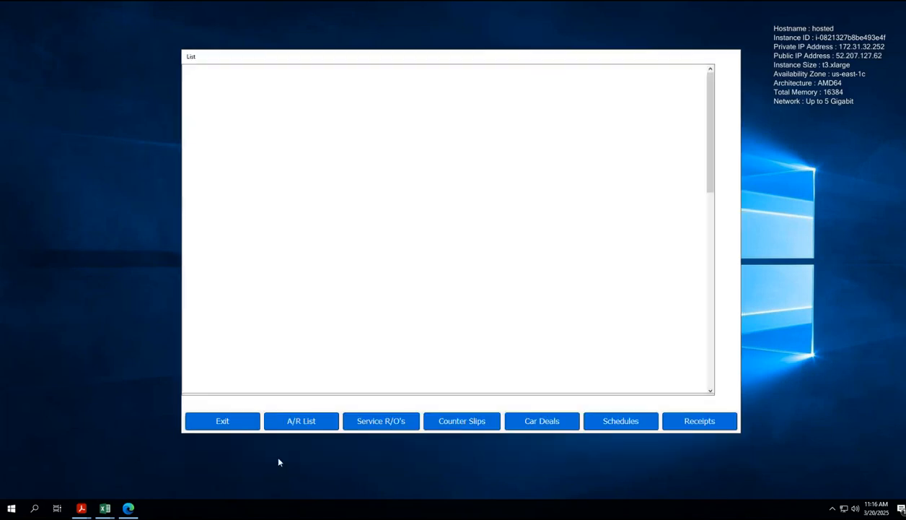
{"action": "left_click", "coordinate": [524, 425]}
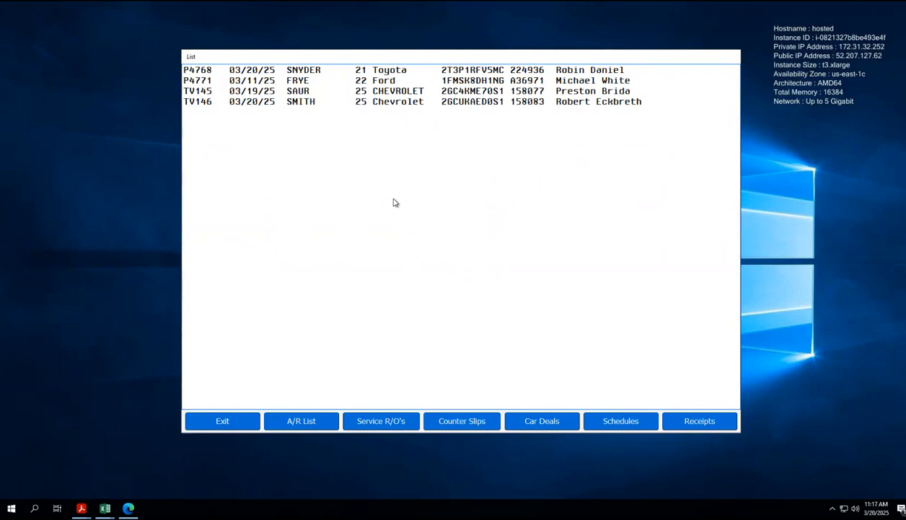
{"action": "left_click", "coordinate": [386, 106]}
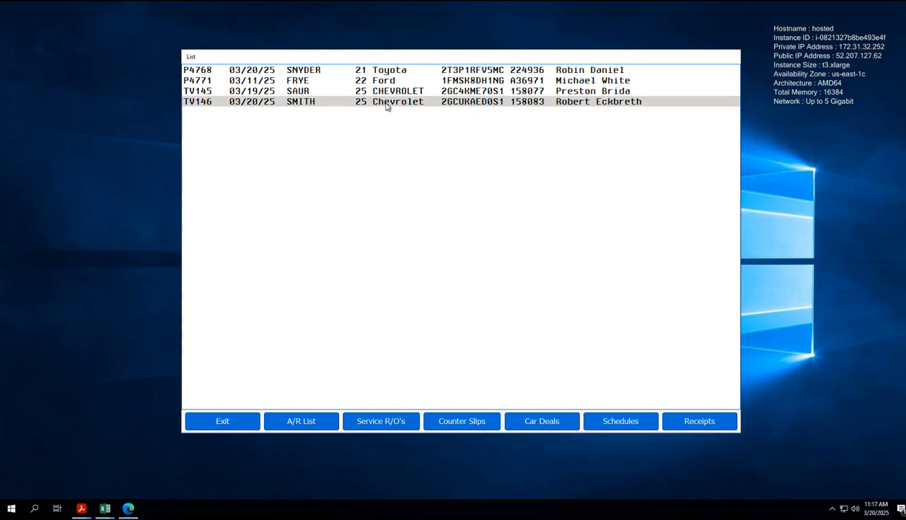
{"action": "double_click", "coordinate": [386, 106]}
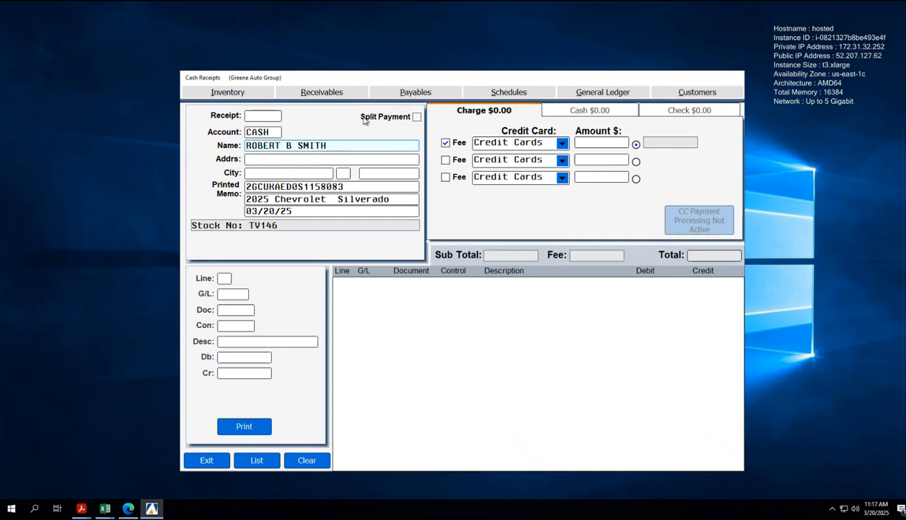
- Enter a cash payment of 1000.00 on the TV146 deal receipt
{"action": "left_click", "coordinate": [588, 113]}
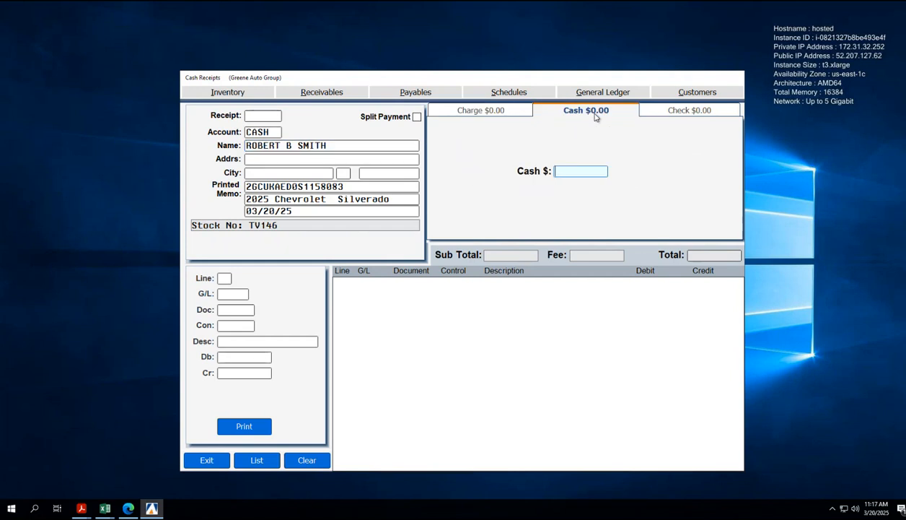
{"action": "type", "text": "1000"}
{"action": "key", "text": "Return"}
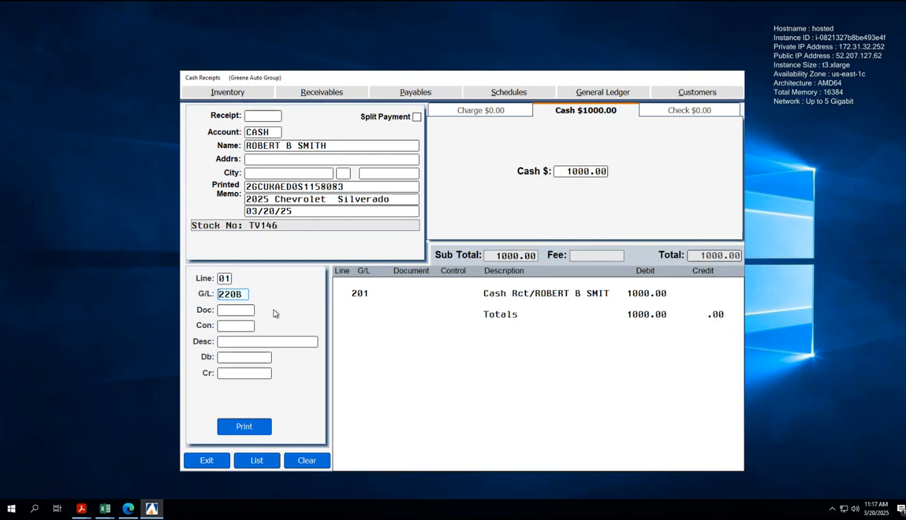
- Add a 1000.00 credit line to G/L 220B with control TV146 and description CASH W/DEAL RV146
{"action": "key", "text": "Tab"}
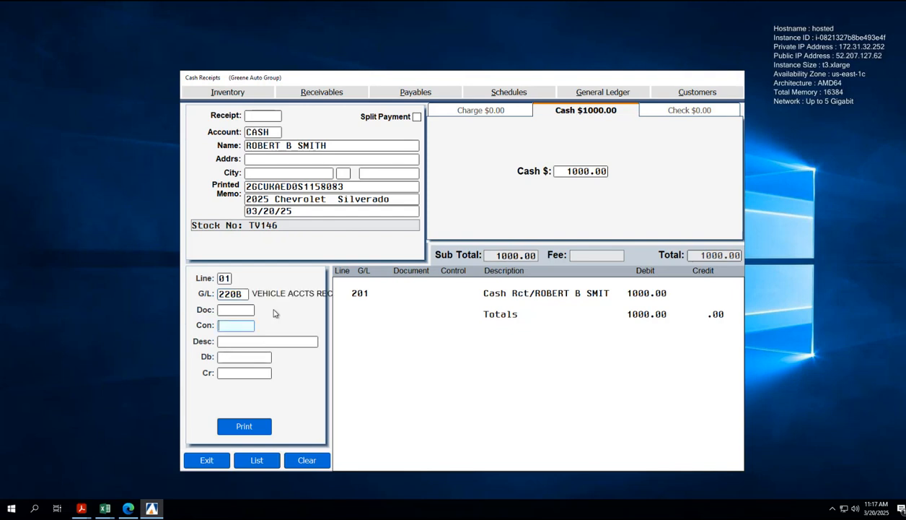
{"action": "type", "text": "TV146"}
{"action": "key", "text": "Tab"}
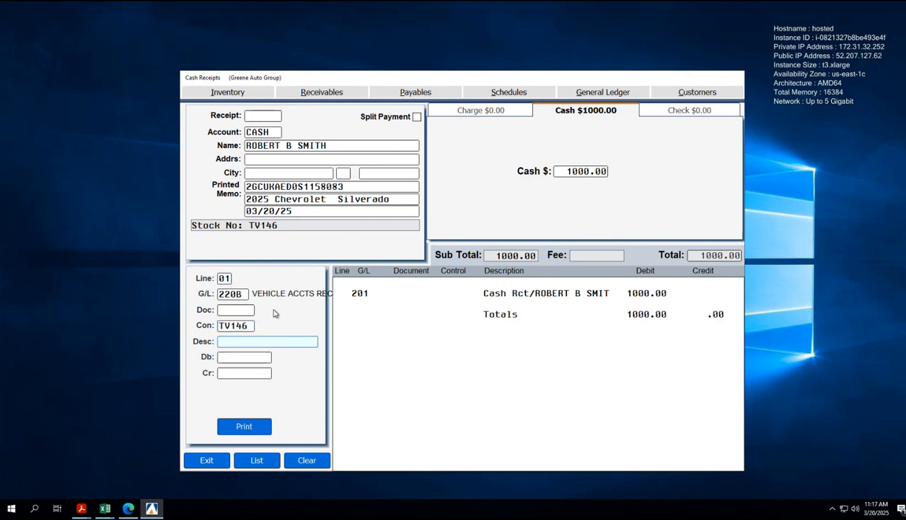
{"action": "type", "text": "CASH W/DEAL"}
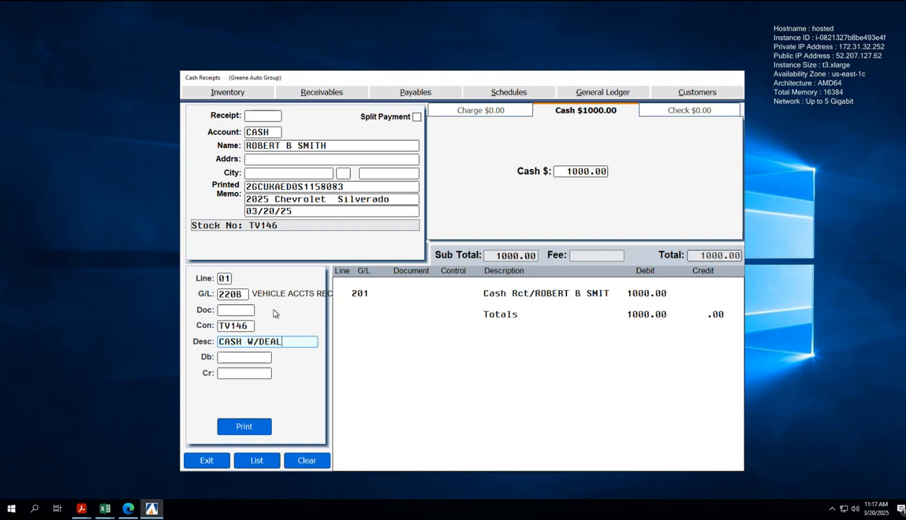
{"action": "type", "text": " RV146"}
{"action": "key", "text": "Return"}
{"action": "key", "text": "Return"}
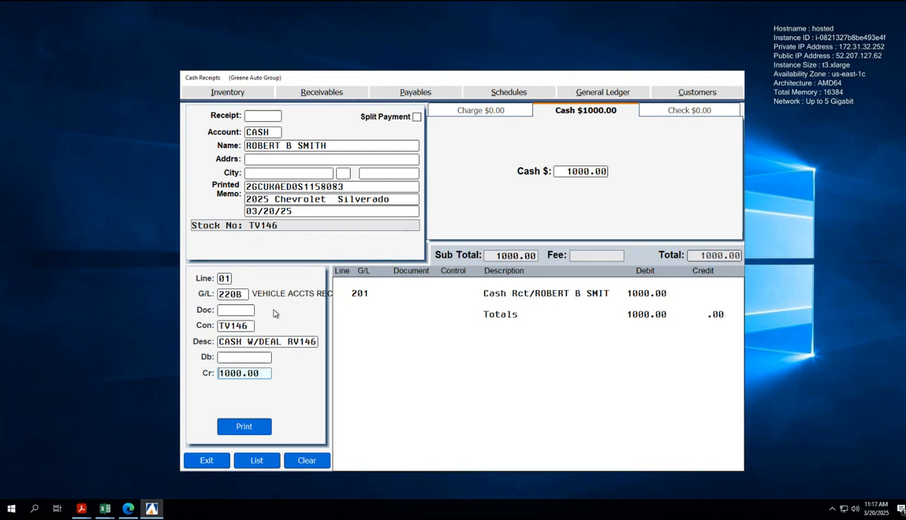
{"action": "left_click", "coordinate": [267, 346]}
{"action": "key", "text": "Return"}
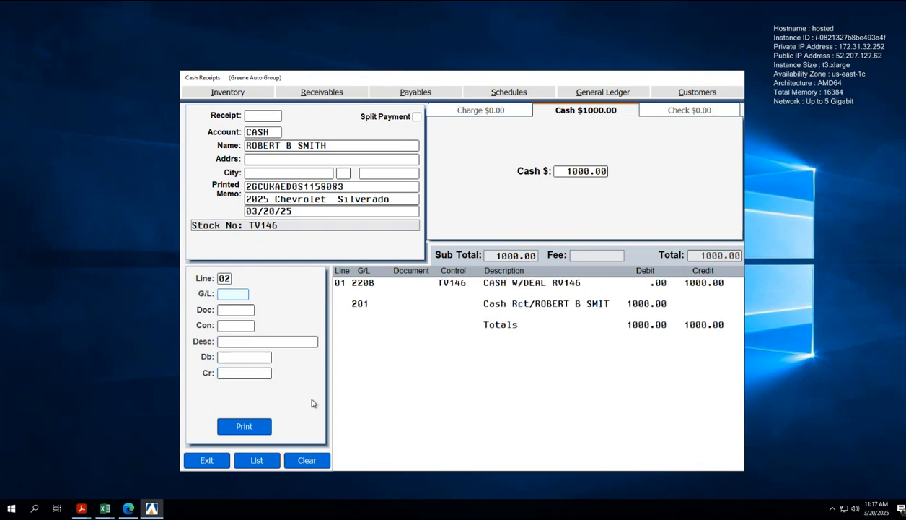
- Finalize the TV146 cash receipt using the Paperless option
{"action": "left_click", "coordinate": [268, 425]}
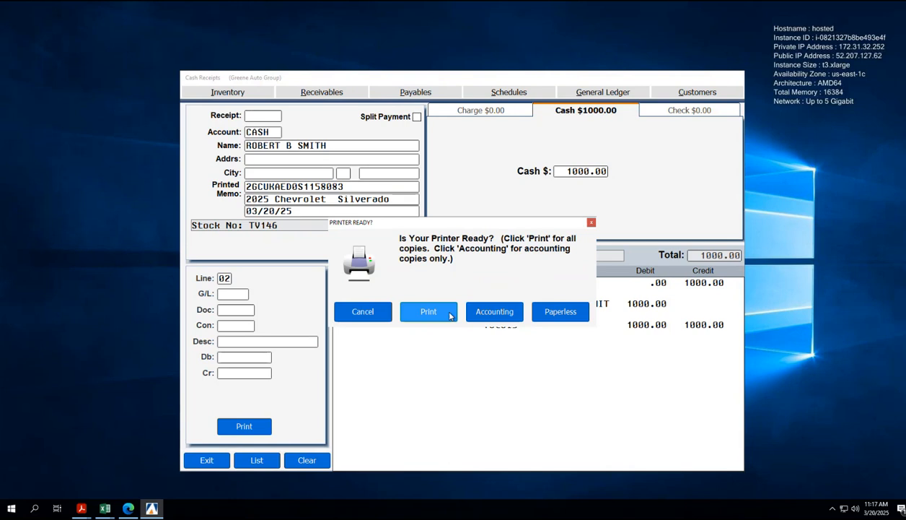
{"action": "left_click", "coordinate": [561, 315]}
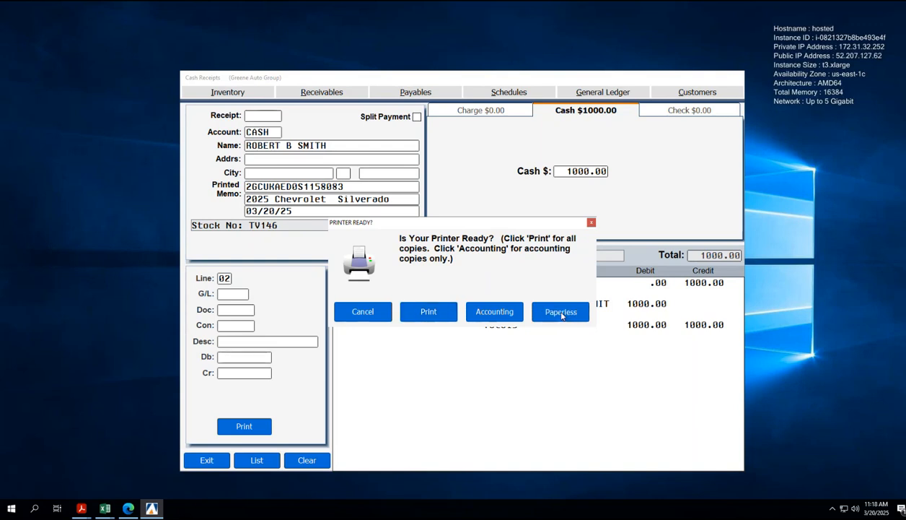
{"action": "left_click", "coordinate": [561, 312]}
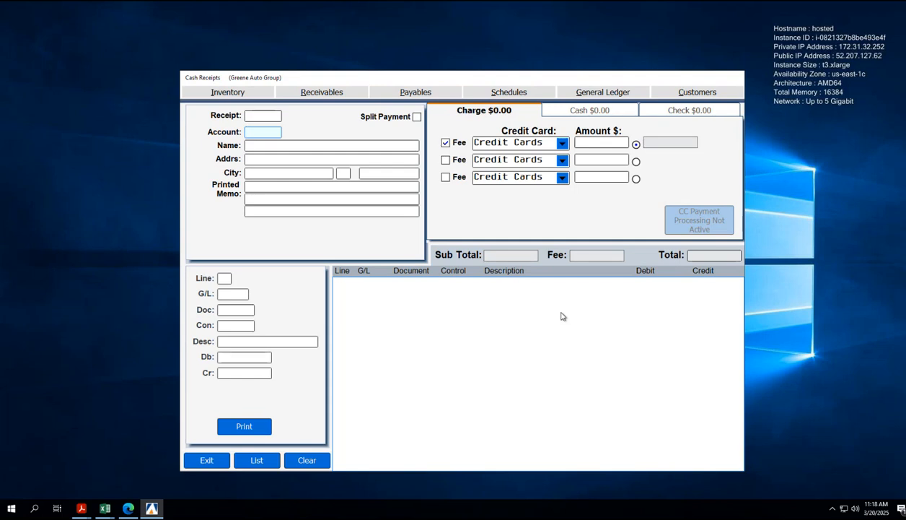
- Load the TAG MOTORS account from the receivables list into a new receipt
{"action": "left_click", "coordinate": [255, 459]}
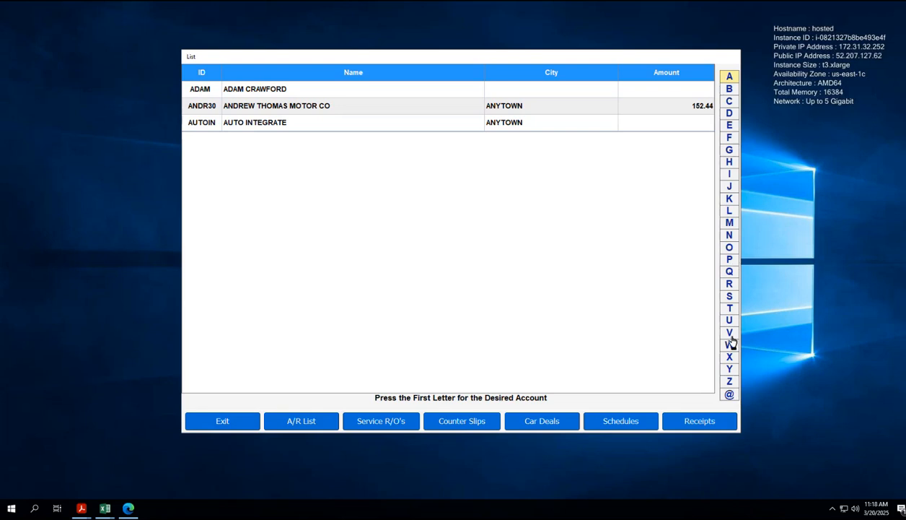
{"action": "left_click", "coordinate": [728, 309]}
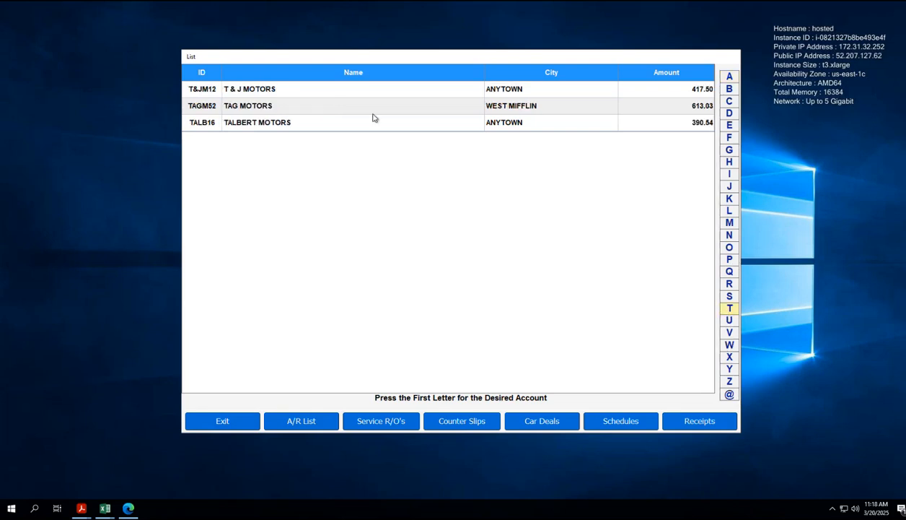
{"action": "left_click", "coordinate": [305, 108]}
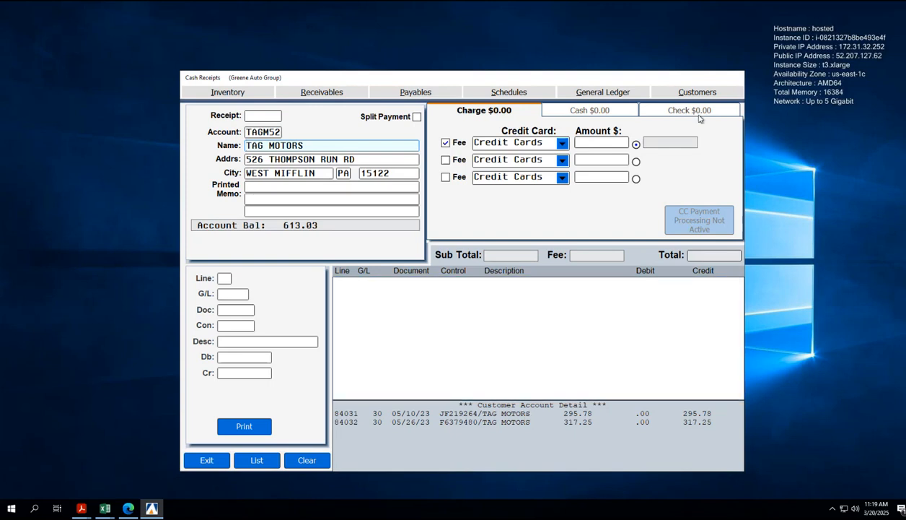
- Enter a check payment of 295.78 with check number 6695, keeping TAG MOTORS as the name on the check
{"action": "left_click", "coordinate": [665, 112]}
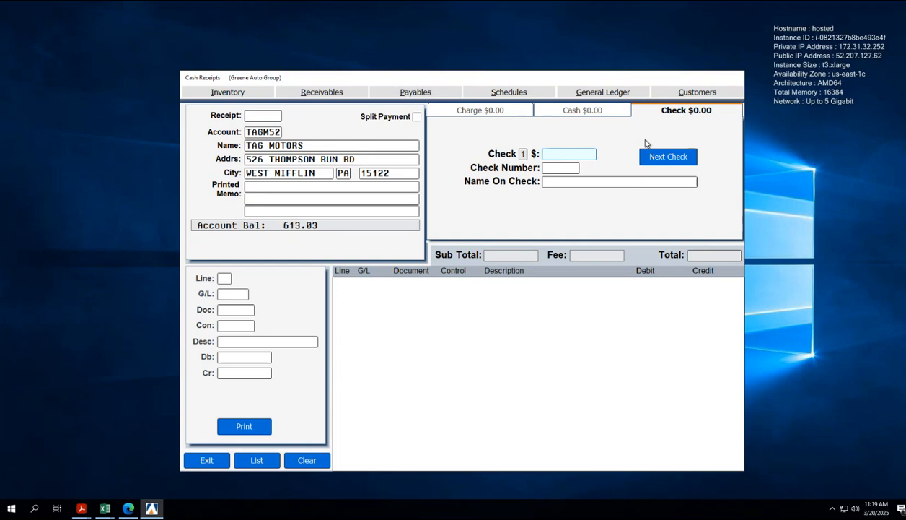
{"action": "type", "text": "295.78"}
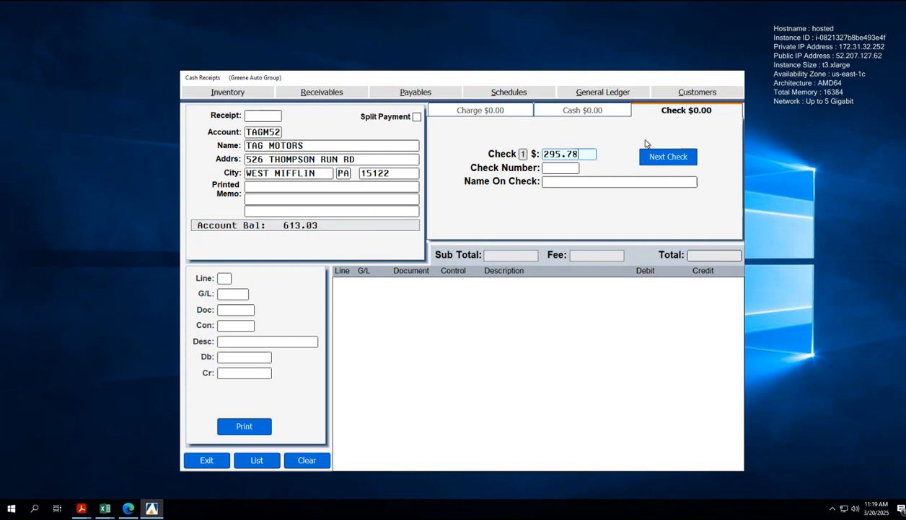
{"action": "key", "text": "Return"}
{"action": "type", "text": "6695"}
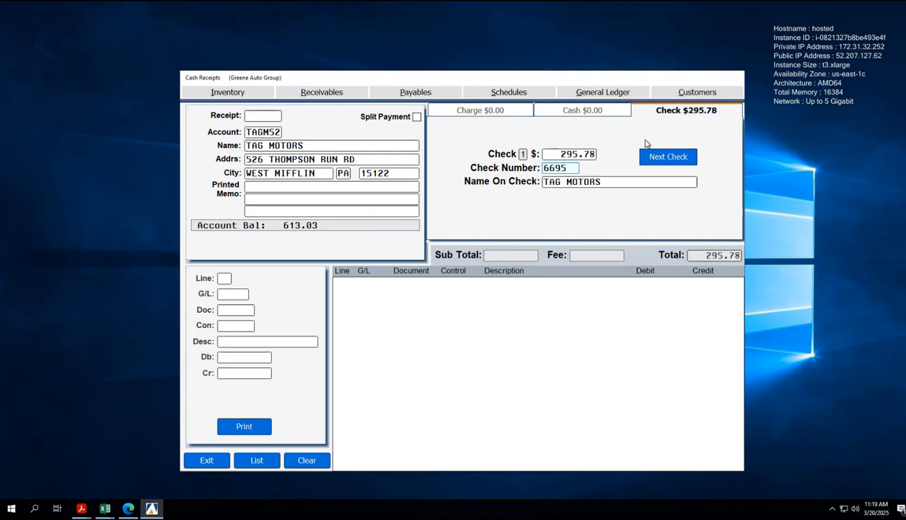
{"action": "key", "text": "Return"}
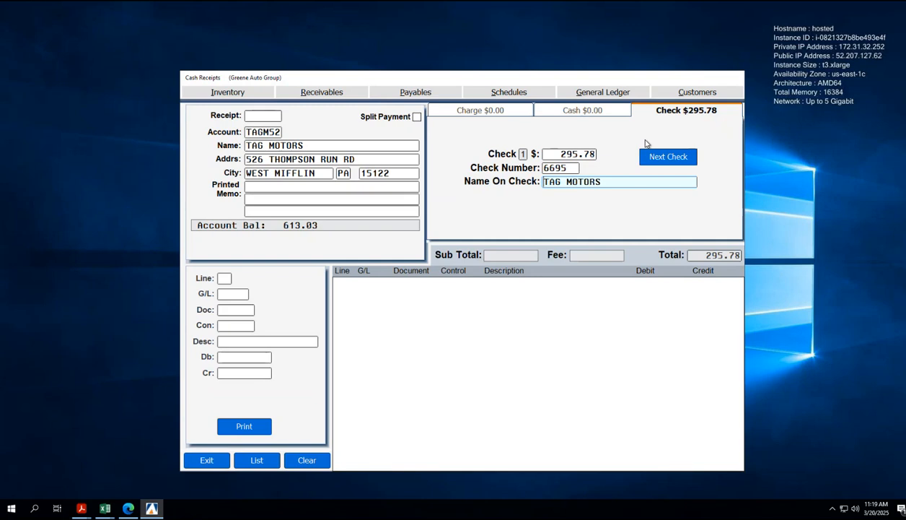
{"action": "key", "text": "Return"}
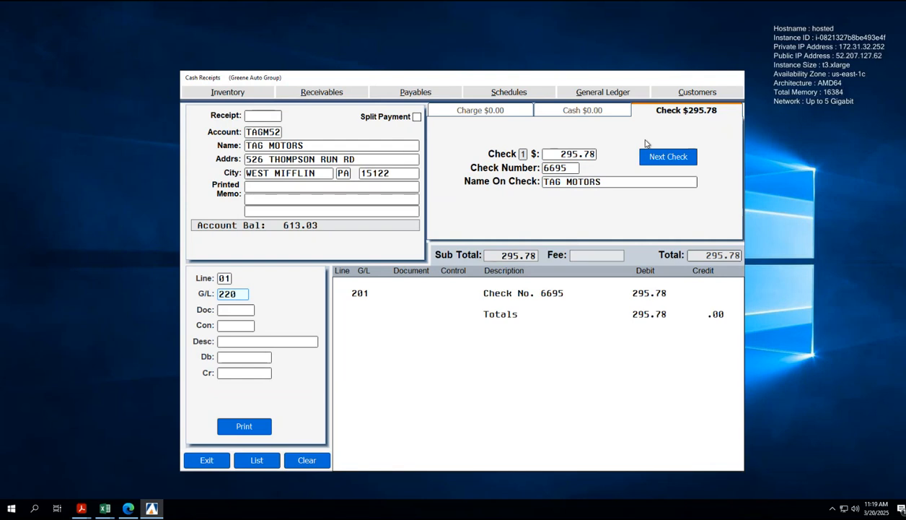
- Apply the 295.78 check to the TAG MOTORS item dated 05/10/23 and finalize the receipt with the Paperless option
{"action": "key", "text": "Return"}
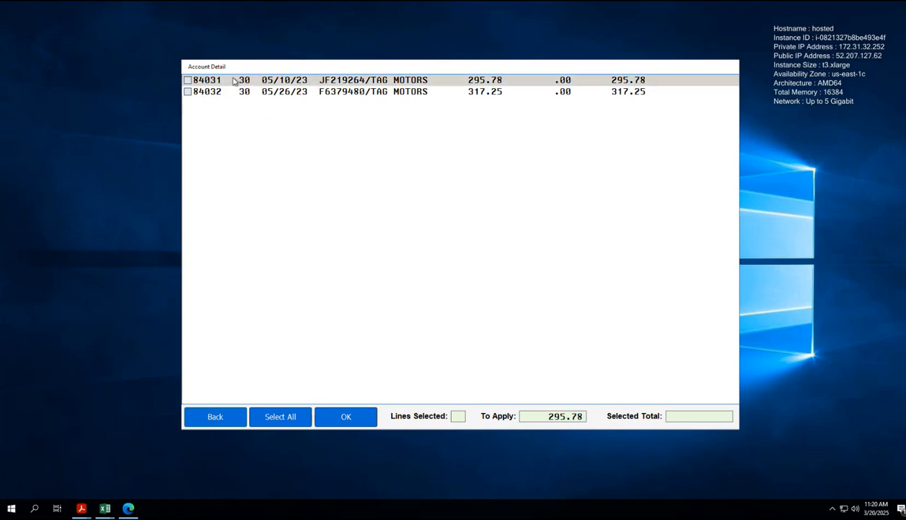
{"action": "left_click", "coordinate": [188, 81]}
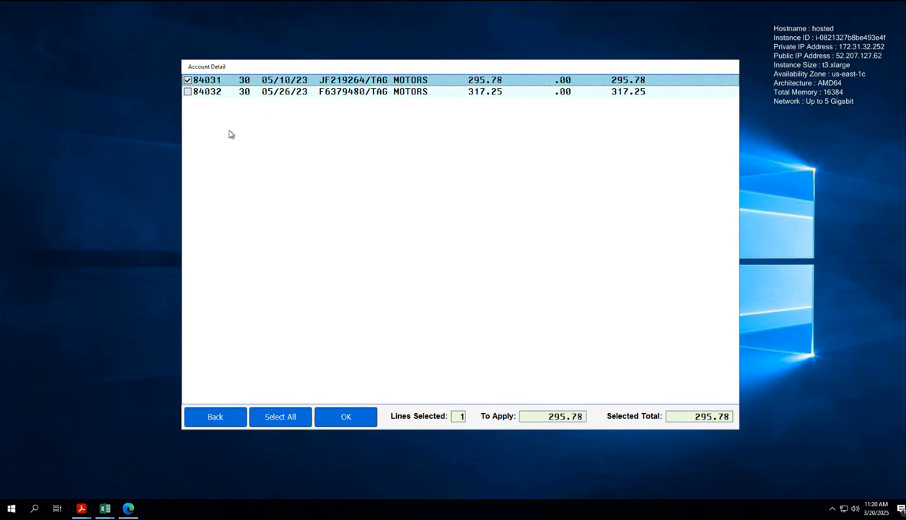
{"action": "left_click", "coordinate": [336, 420]}
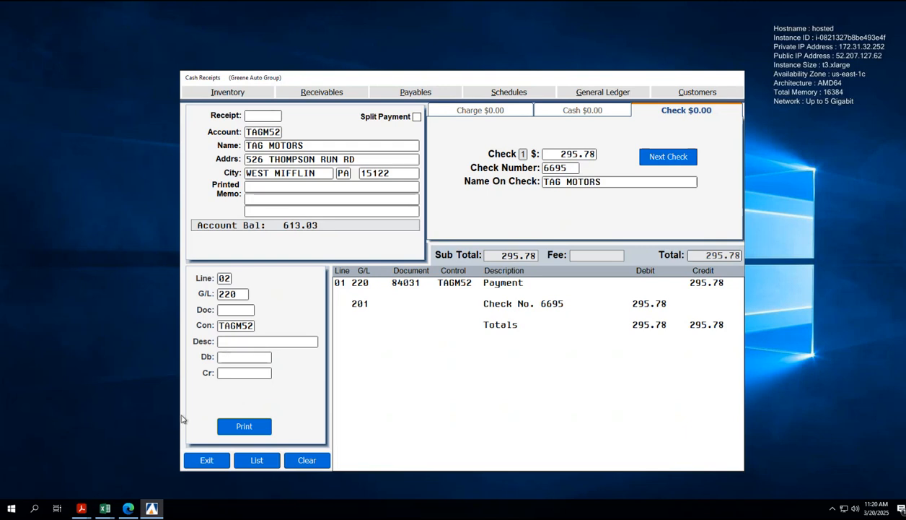
{"action": "left_click", "coordinate": [260, 427]}
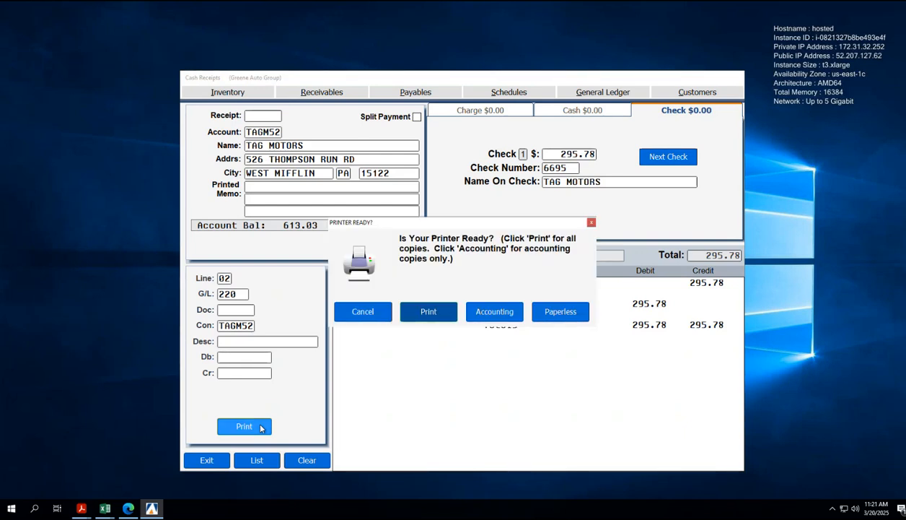
{"action": "left_click", "coordinate": [560, 311]}
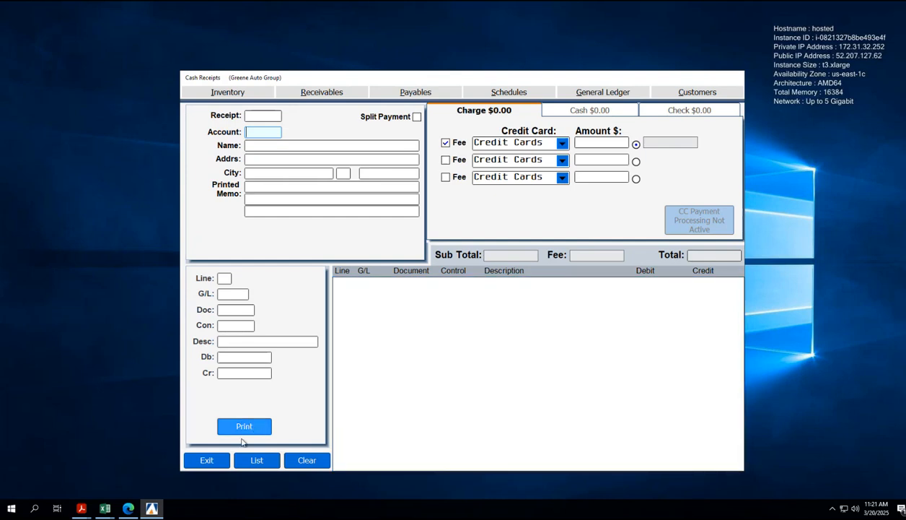
- Load the TAG MOTORS account from the receivables list into another new receipt
{"action": "left_click", "coordinate": [256, 457]}
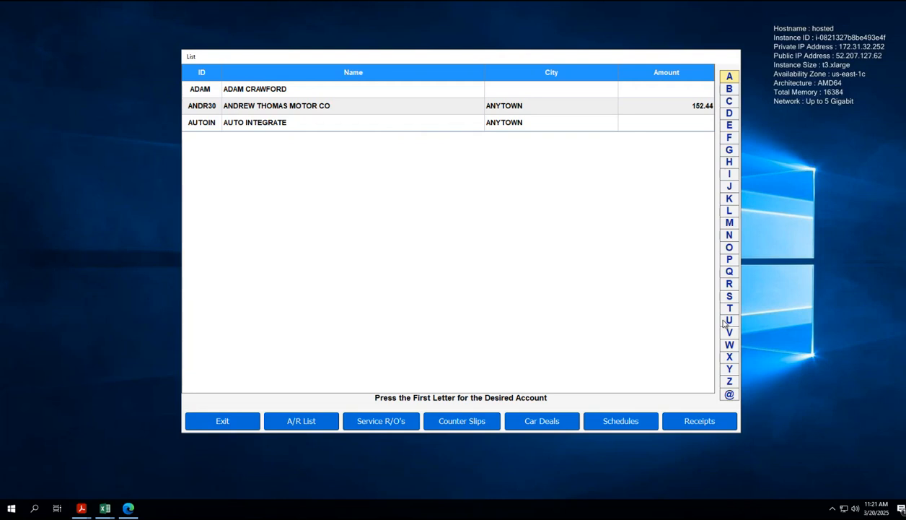
{"action": "left_click", "coordinate": [729, 309]}
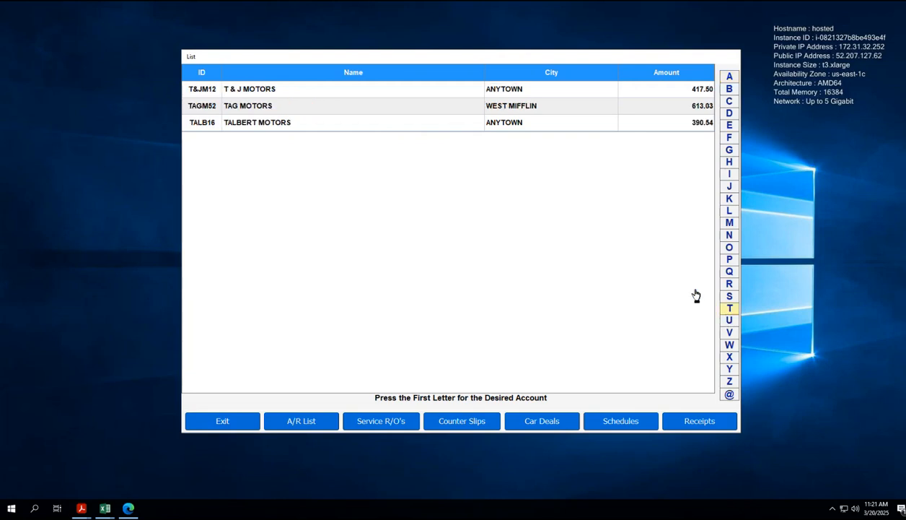
{"action": "double_click", "coordinate": [368, 113]}
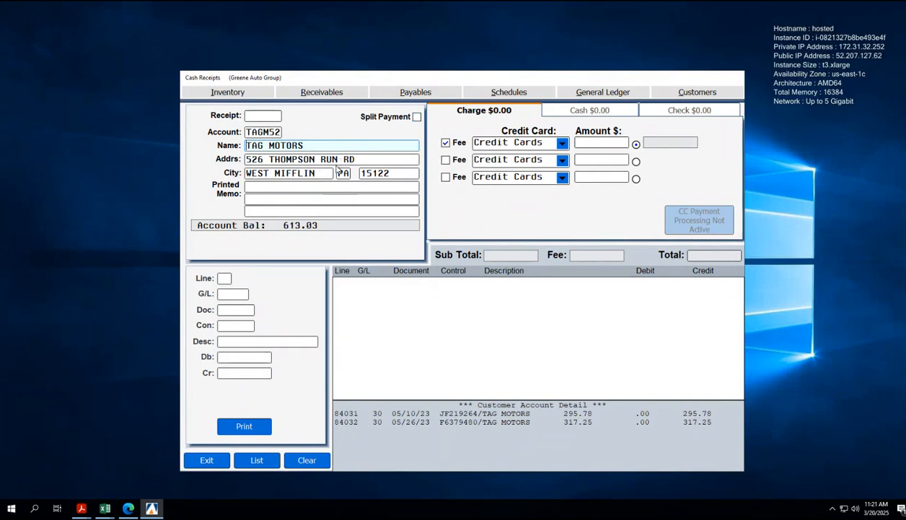
- Enter a check payment of 50.00 with check number 6658, keeping TAG MOTORS as the name on the check
{"action": "left_click", "coordinate": [686, 112]}
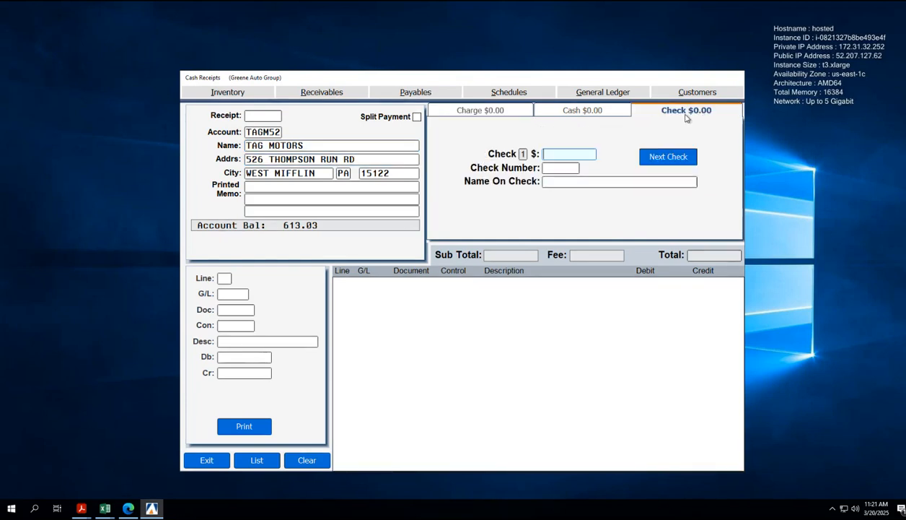
{"action": "type", "text": "50"}
{"action": "key", "text": "Tab"}
{"action": "type", "text": "6658"}
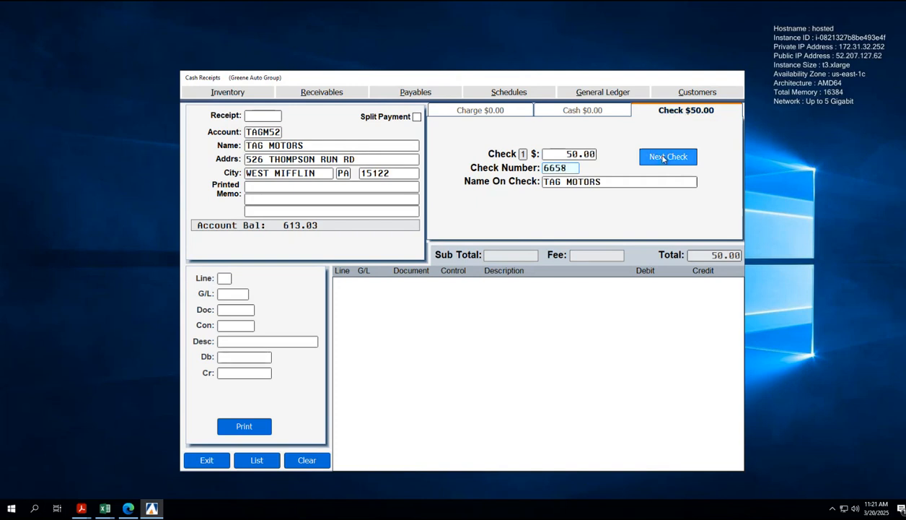
{"action": "key", "text": "Tab"}
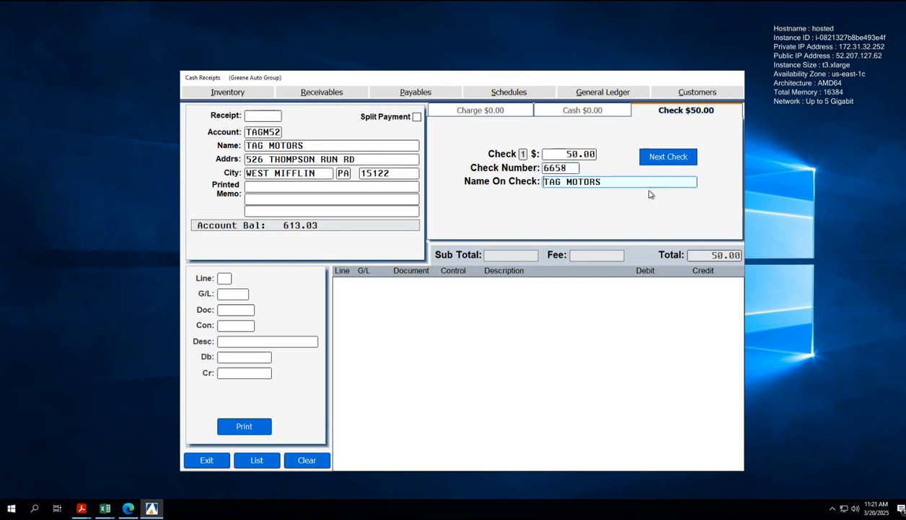
{"action": "key", "text": "Return"}
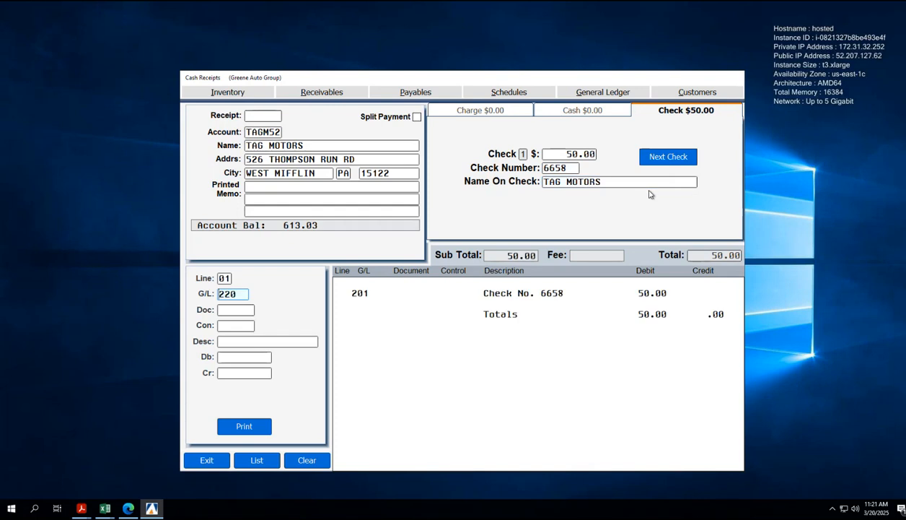
- Apply the 50.00 check as a partial payment to the item dated 05/26/23, finalize the receipt as Paperless and leave receipt entry
{"action": "key", "text": "Return"}
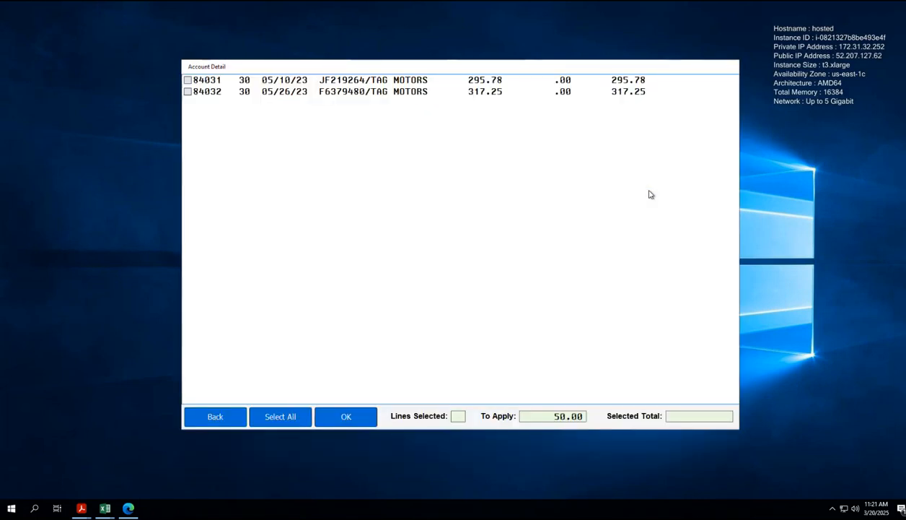
{"action": "left_click", "coordinate": [187, 92]}
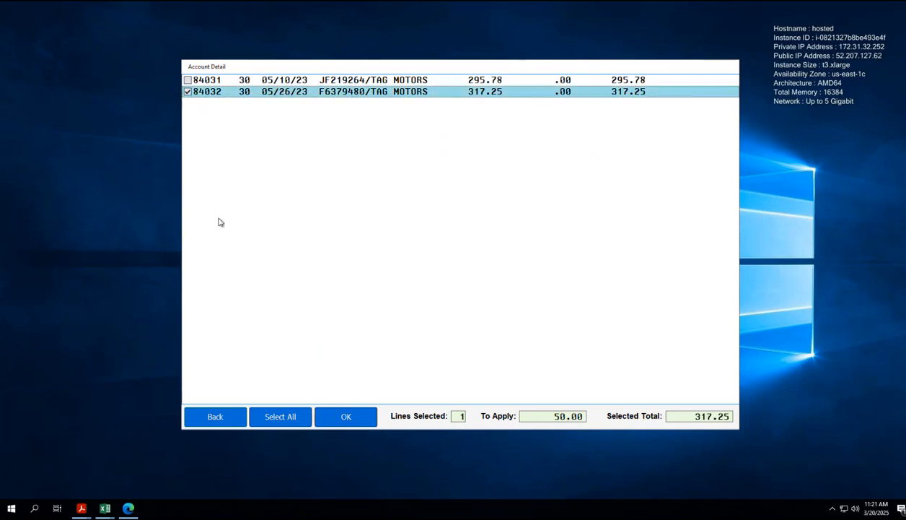
{"action": "left_click", "coordinate": [357, 421]}
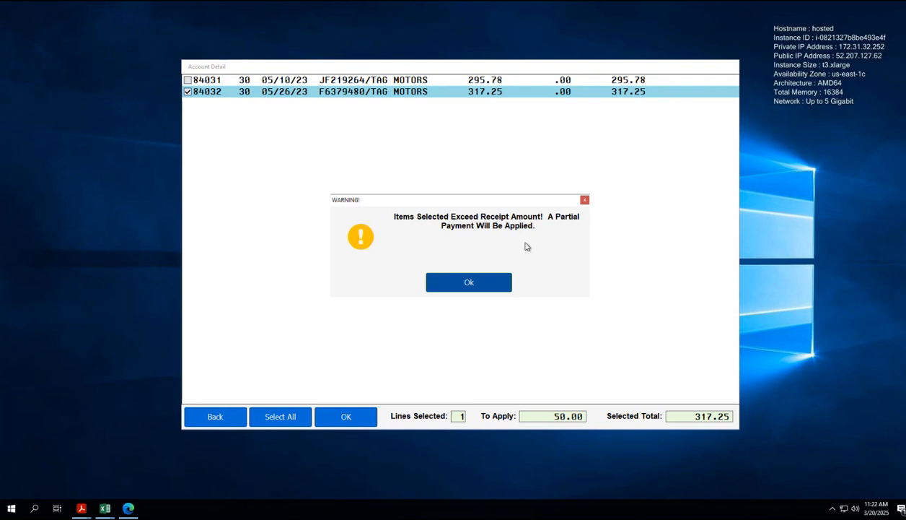
{"action": "left_click", "coordinate": [483, 281]}
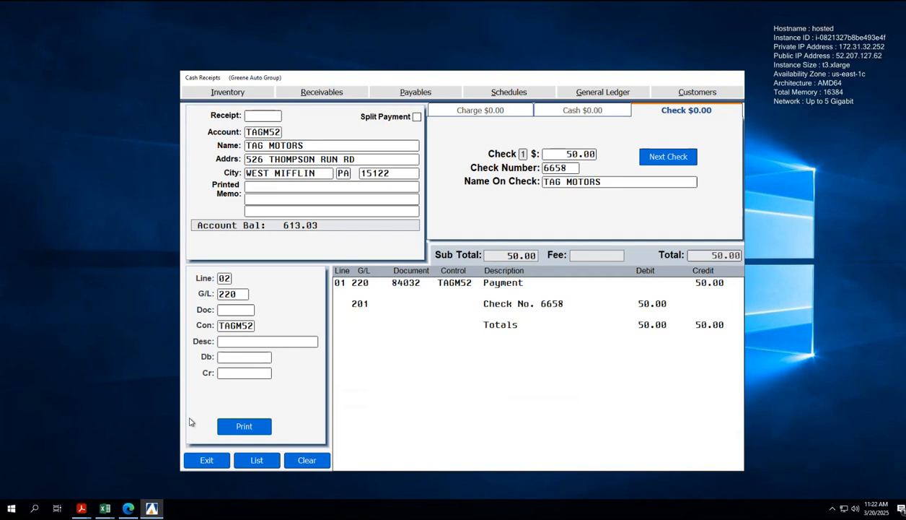
{"action": "left_click", "coordinate": [238, 427]}
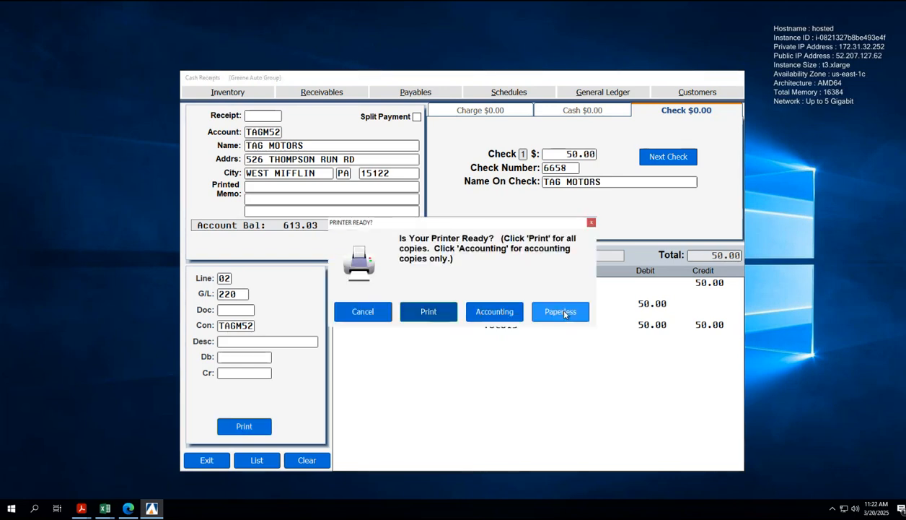
{"action": "left_click", "coordinate": [565, 312]}
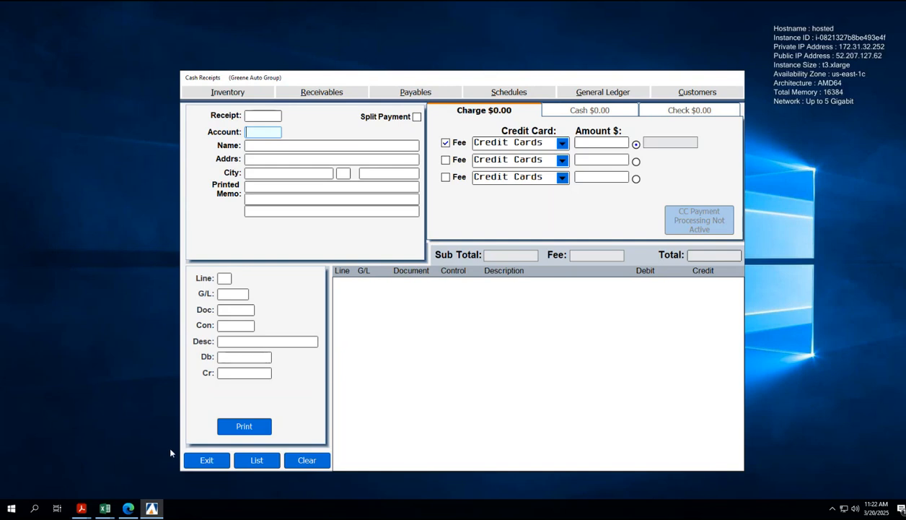
{"action": "left_click", "coordinate": [195, 460]}
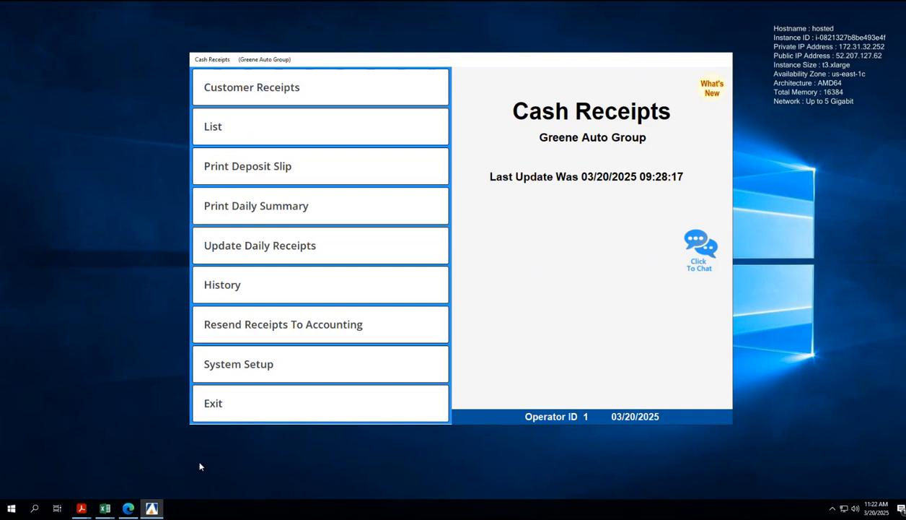
{"action": "left_click", "coordinate": [333, 177]}
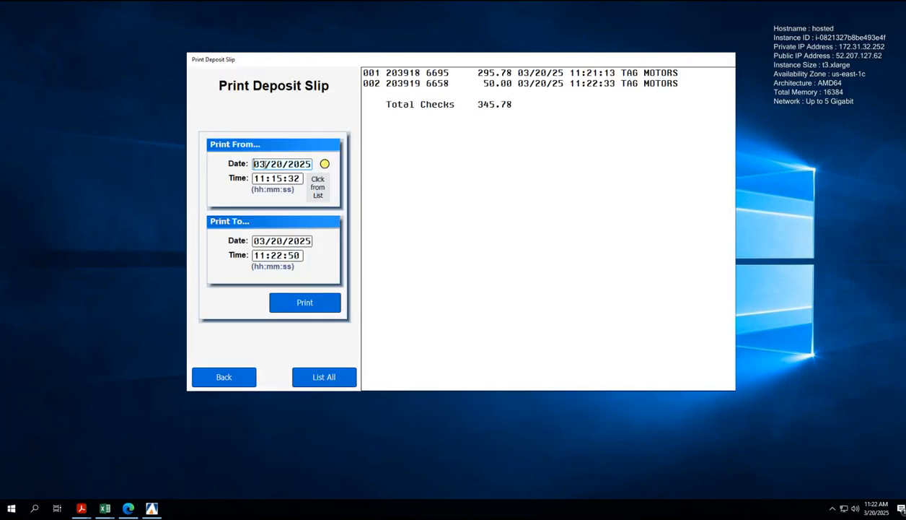
{"action": "left_click", "coordinate": [265, 164]}
{"action": "type", "text": "03192025"}
{"action": "key", "text": "Tab"}
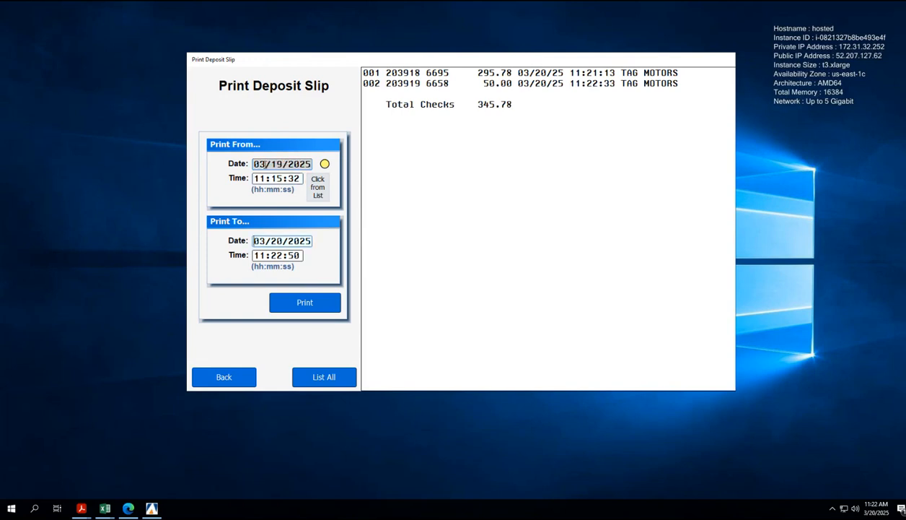
{"action": "left_click", "coordinate": [219, 376]}
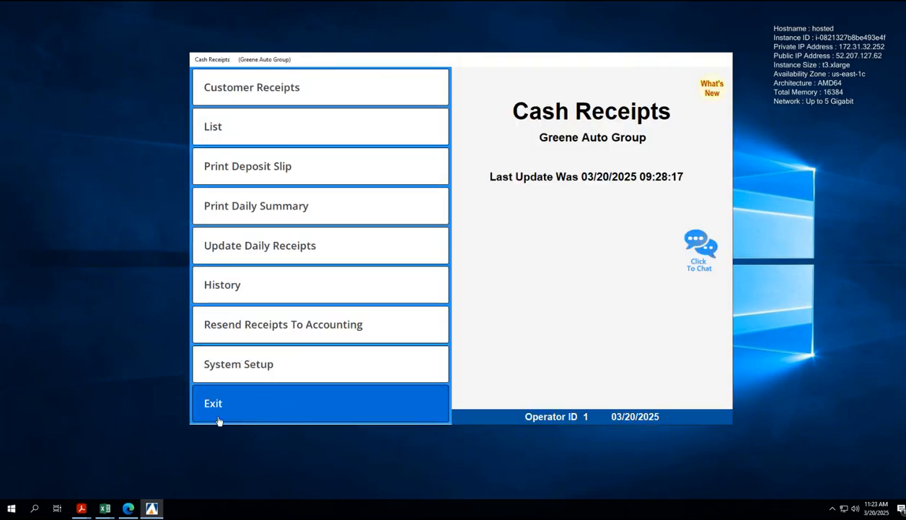
- Enable including cash on the deposit slip in the cashier system setup
{"action": "left_click", "coordinate": [219, 375]}
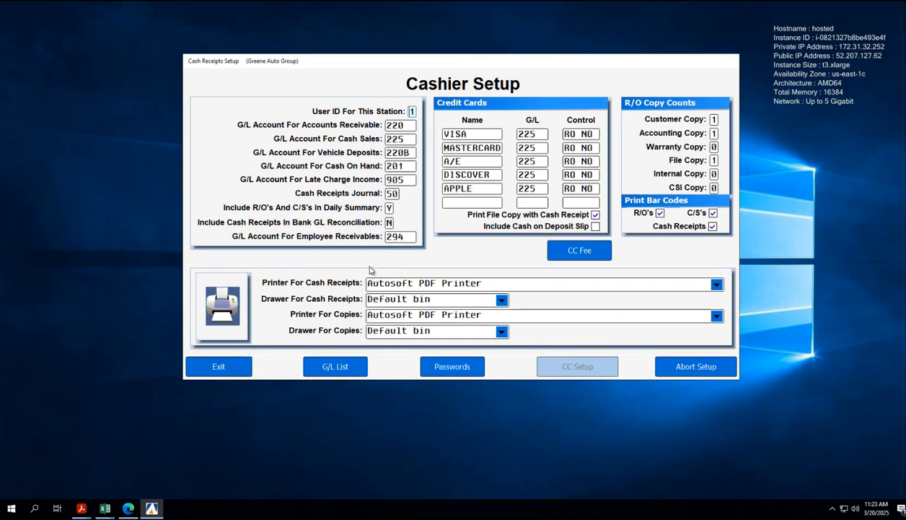
{"action": "left_click", "coordinate": [596, 227]}
{"action": "left_click", "coordinate": [230, 374]}
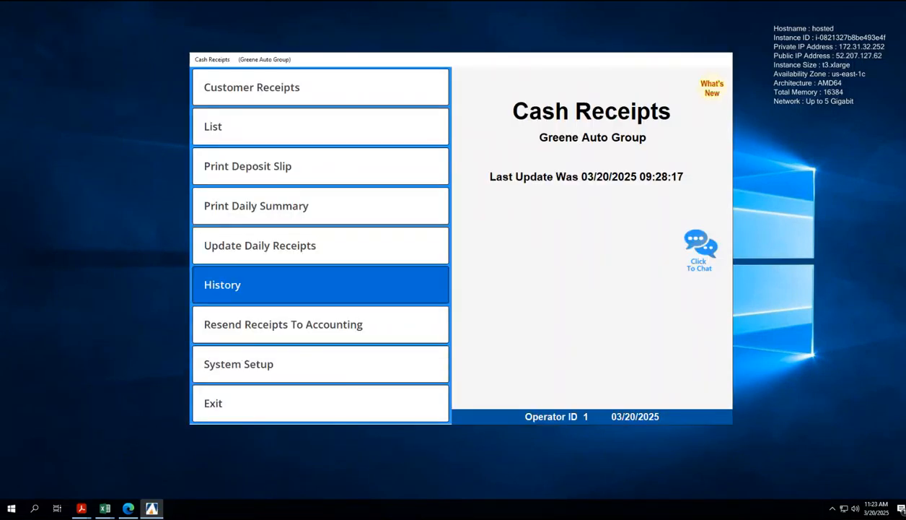
- List the deposit slip entries with the start date set to 03/19/2025
{"action": "left_click", "coordinate": [268, 169]}
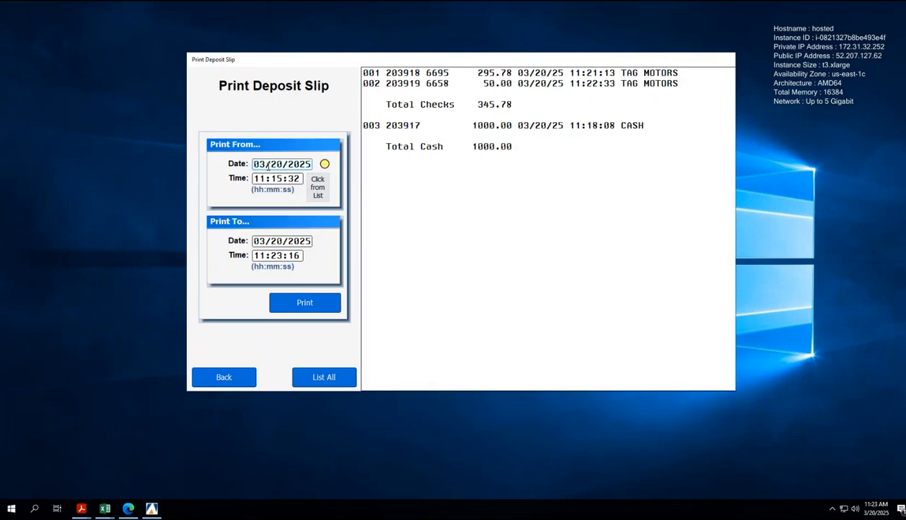
{"action": "left_click", "coordinate": [269, 165]}
{"action": "type", "text": "03"}
{"action": "type", "text": "20"}
{"action": "key", "text": "BackSpace"}
{"action": "key", "text": "BackSpace"}
{"action": "type", "text": "192025"}
{"action": "key", "text": "Tab"}
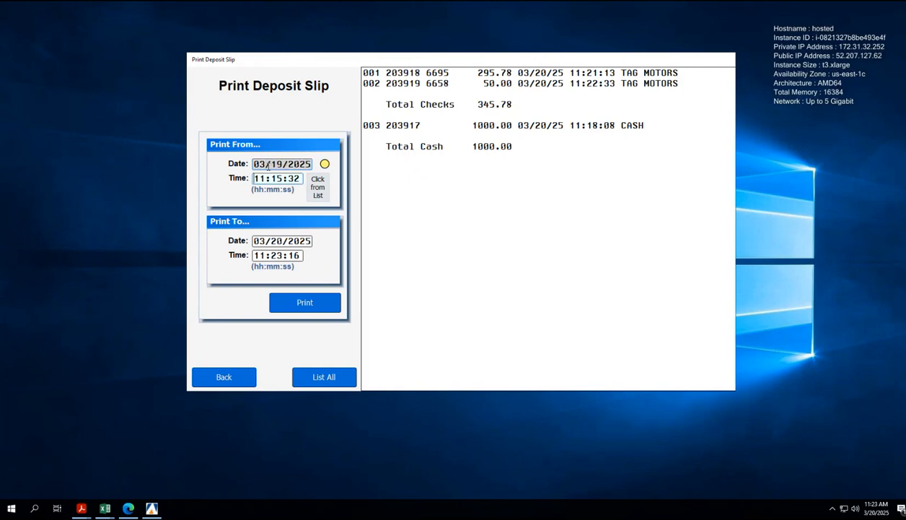
{"action": "key", "text": "Tab"}
{"action": "key", "text": "Tab"}
{"action": "key", "text": "Tab"}
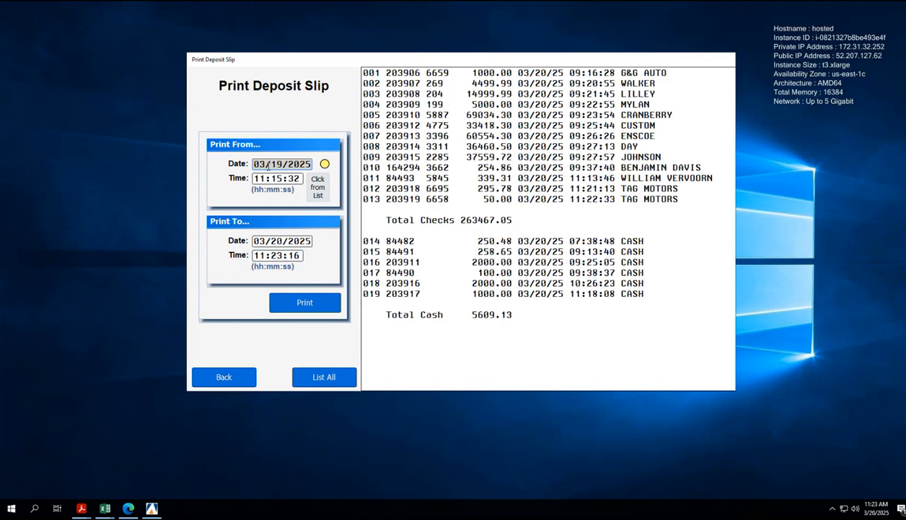
- Print the deposit slip, examine the resulting PDF report at full size and close it
{"action": "left_click", "coordinate": [336, 309]}
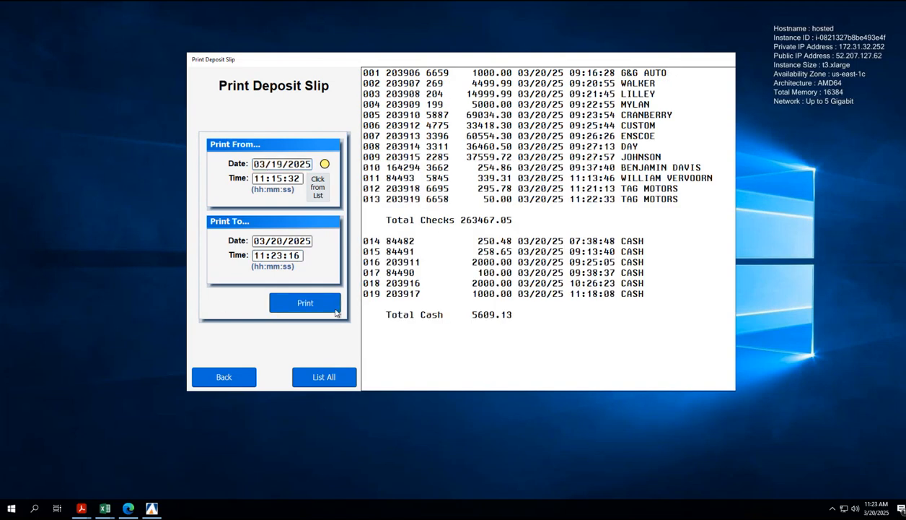
{"action": "left_click", "coordinate": [333, 309]}
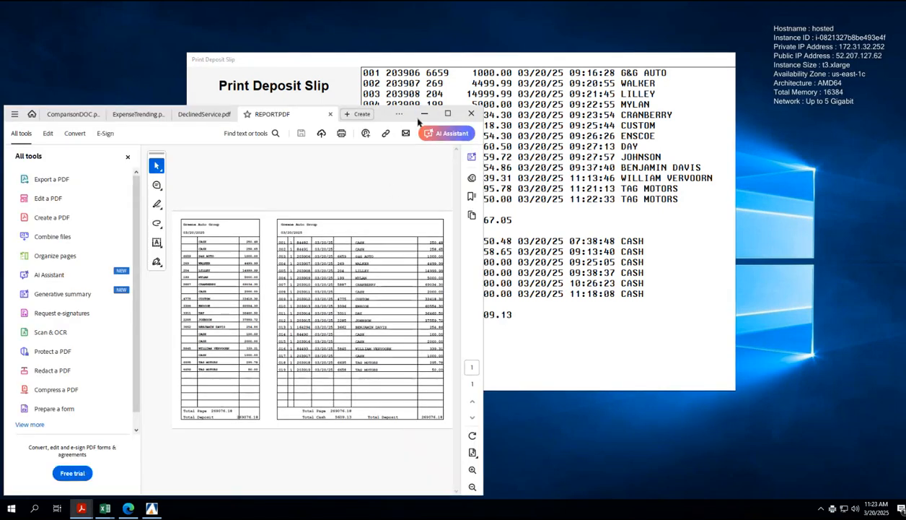
{"action": "left_click", "coordinate": [448, 113]}
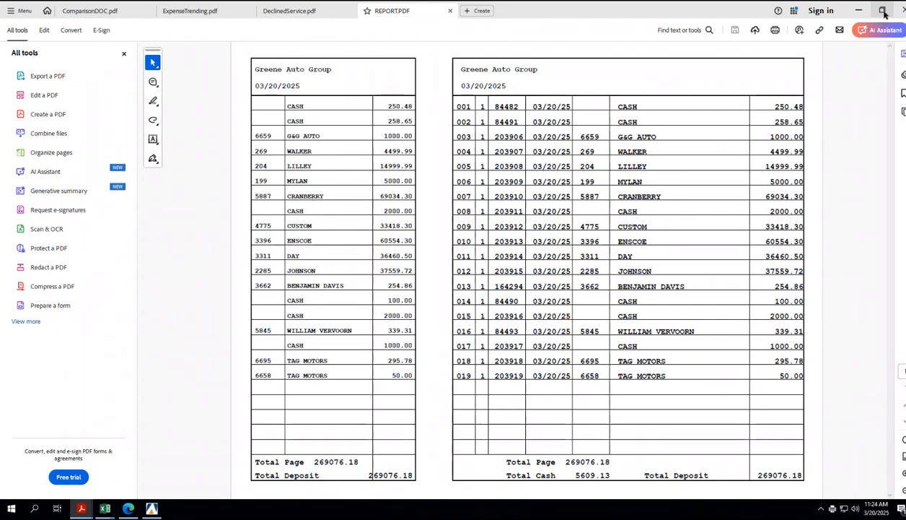
{"action": "left_click", "coordinate": [882, 11]}
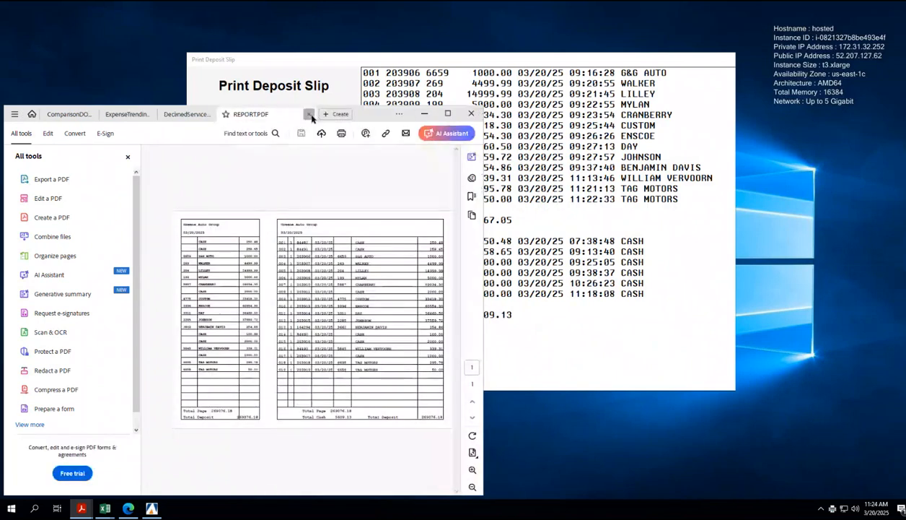
{"action": "left_click", "coordinate": [306, 113]}
{"action": "left_click", "coordinate": [424, 114]}
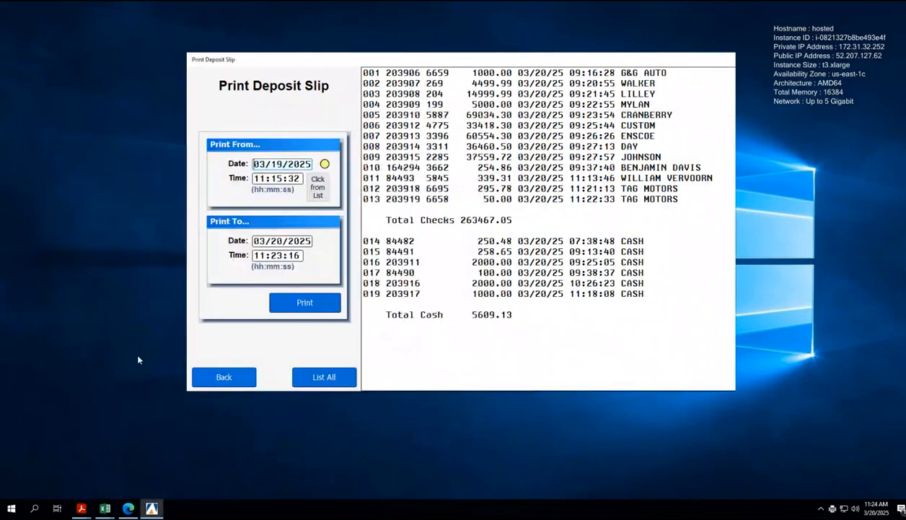
- Print the daily summary for Operator ID 1 to screen, examine the report at full size and close it
{"action": "left_click", "coordinate": [224, 377]}
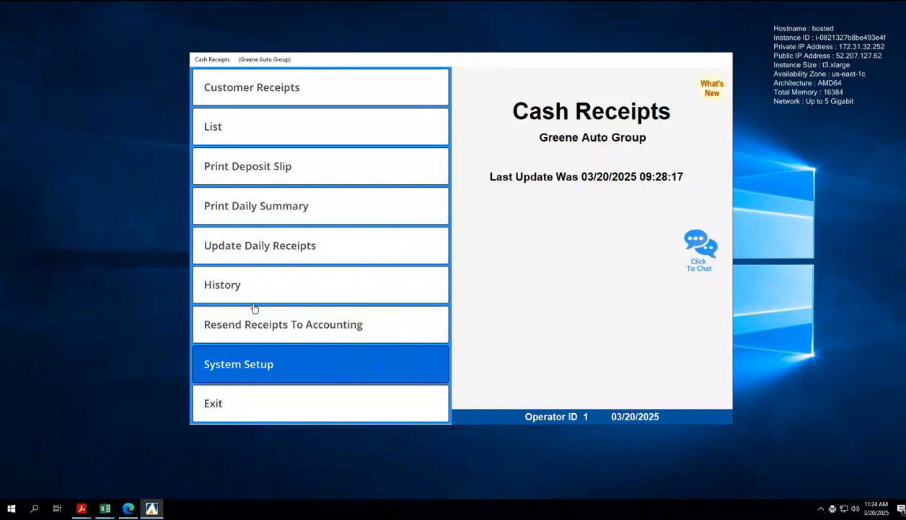
{"action": "left_click", "coordinate": [266, 210]}
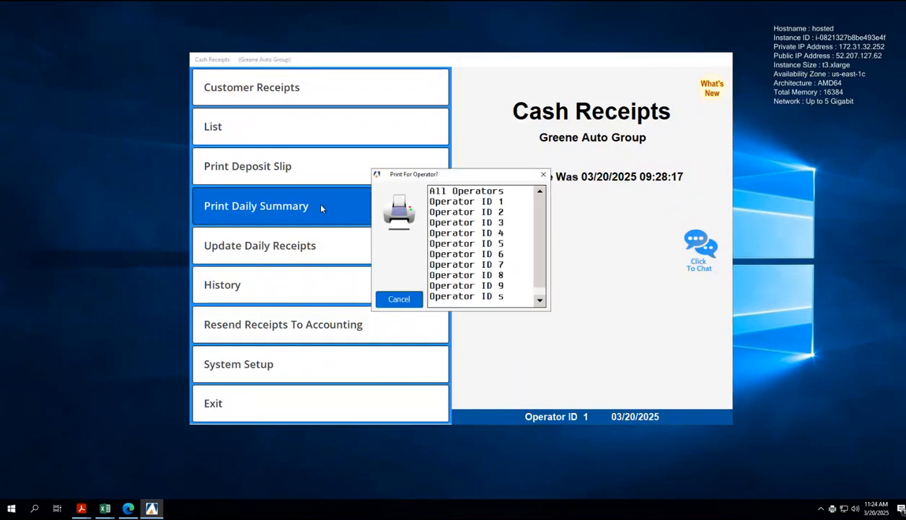
{"action": "double_click", "coordinate": [476, 195]}
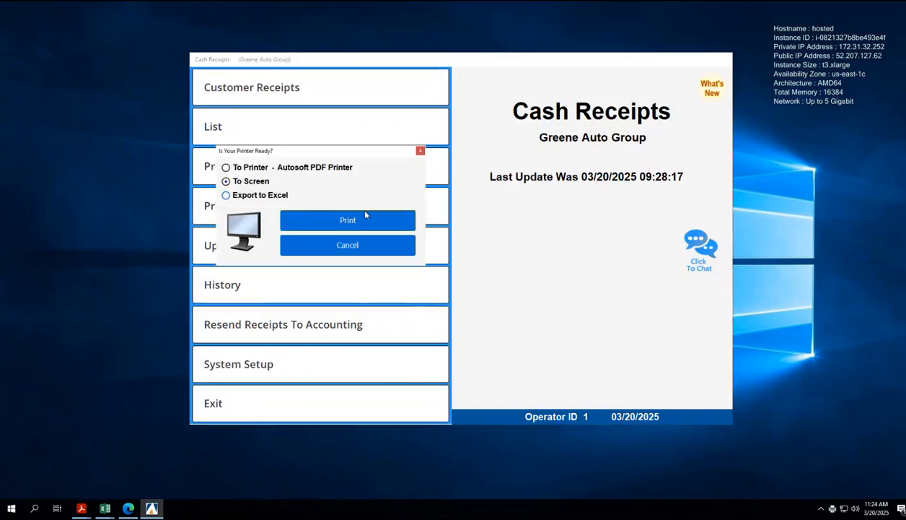
{"action": "left_click", "coordinate": [361, 216]}
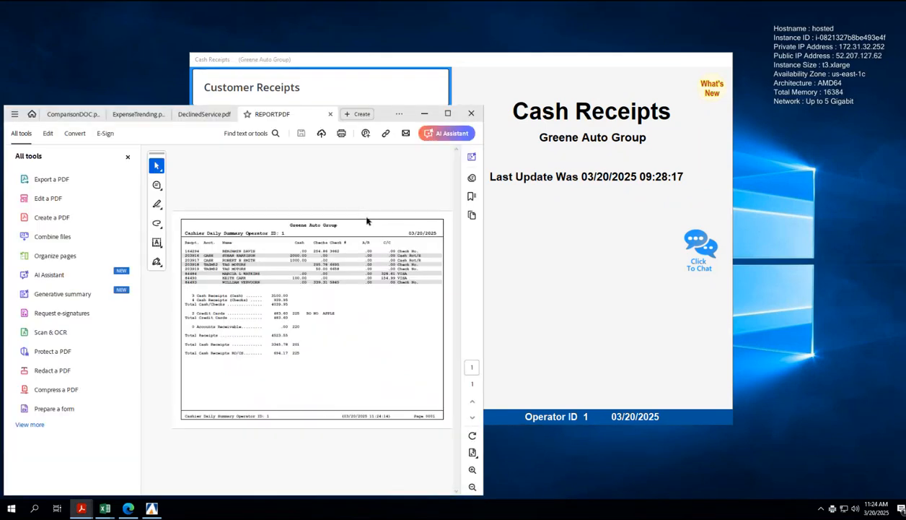
{"action": "left_click", "coordinate": [448, 113]}
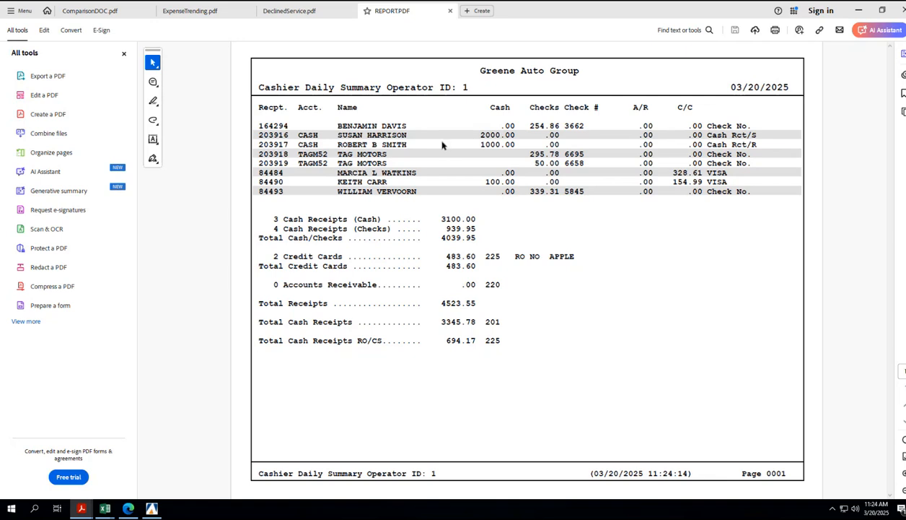
{"action": "left_click", "coordinate": [883, 10]}
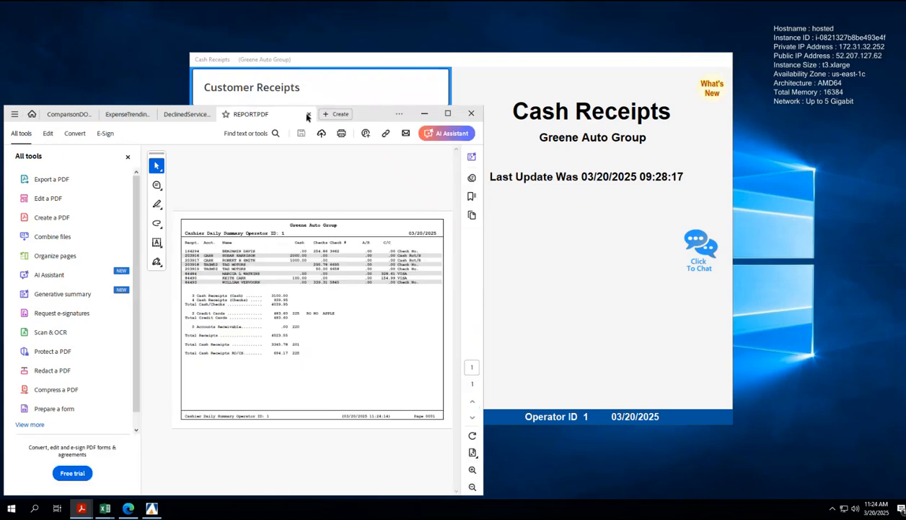
{"action": "left_click", "coordinate": [307, 115]}
{"action": "left_click", "coordinate": [424, 113]}
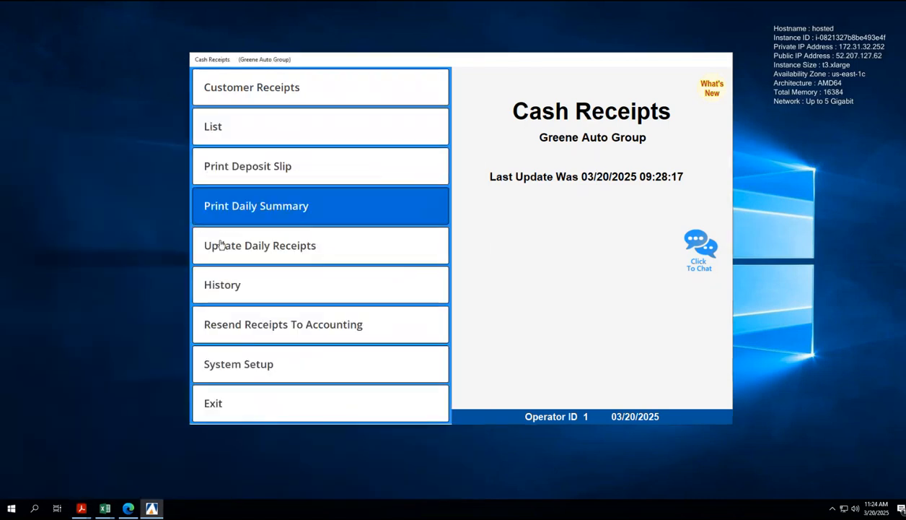
- Update the daily receipts for Operator ID 1 and exit Cashier
{"action": "left_click", "coordinate": [318, 246]}
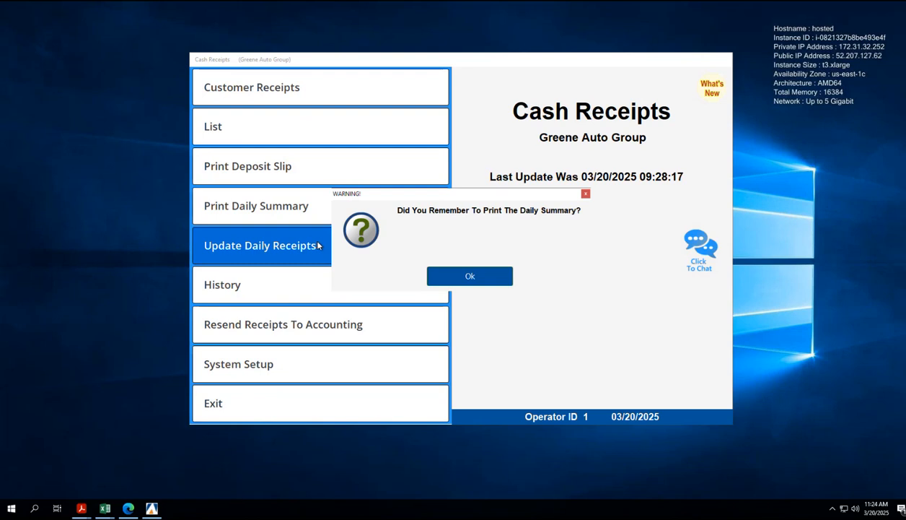
{"action": "left_click", "coordinate": [470, 275]}
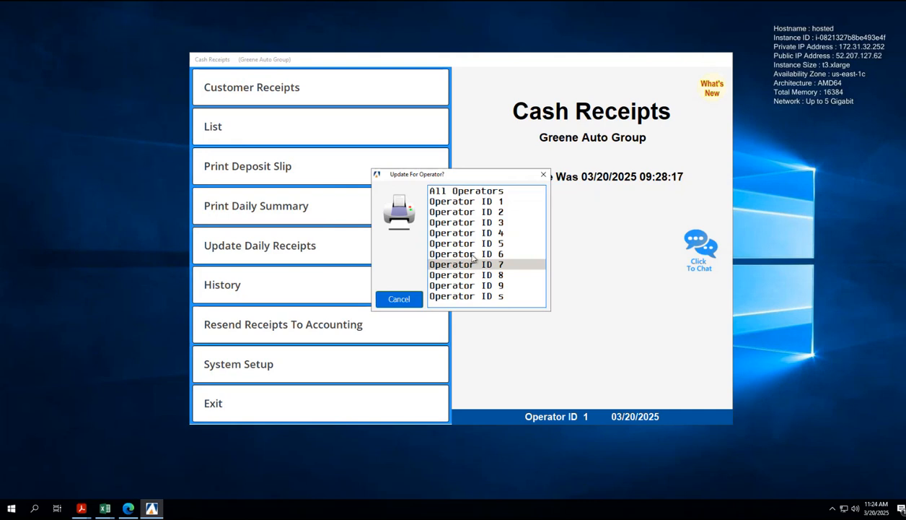
{"action": "double_click", "coordinate": [471, 196]}
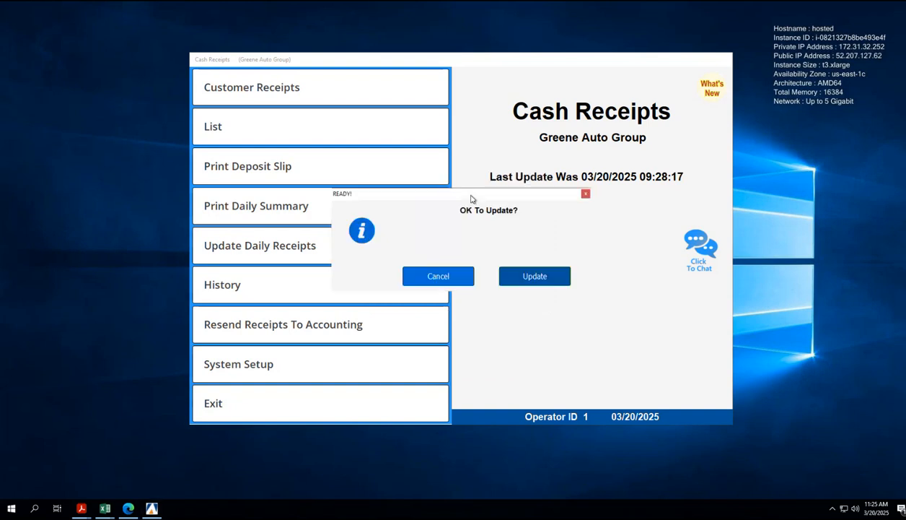
{"action": "left_click", "coordinate": [534, 277]}
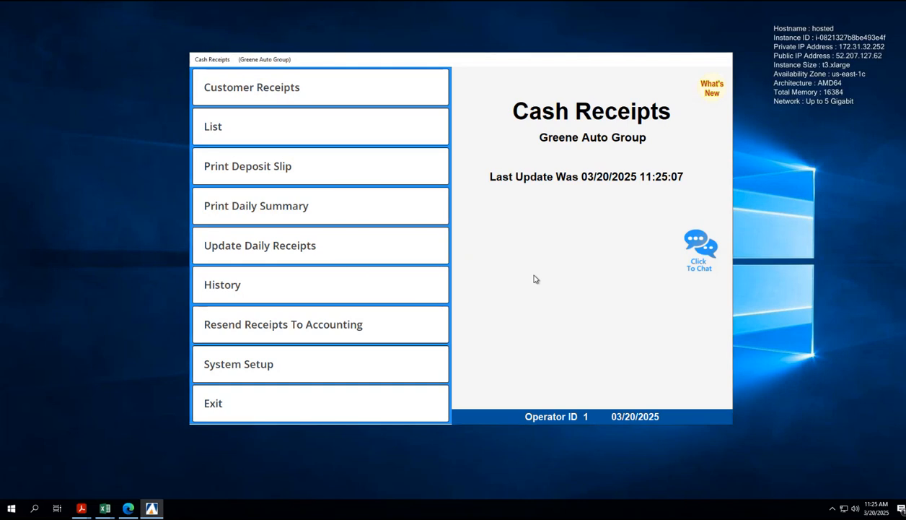
{"action": "left_click", "coordinate": [288, 407]}
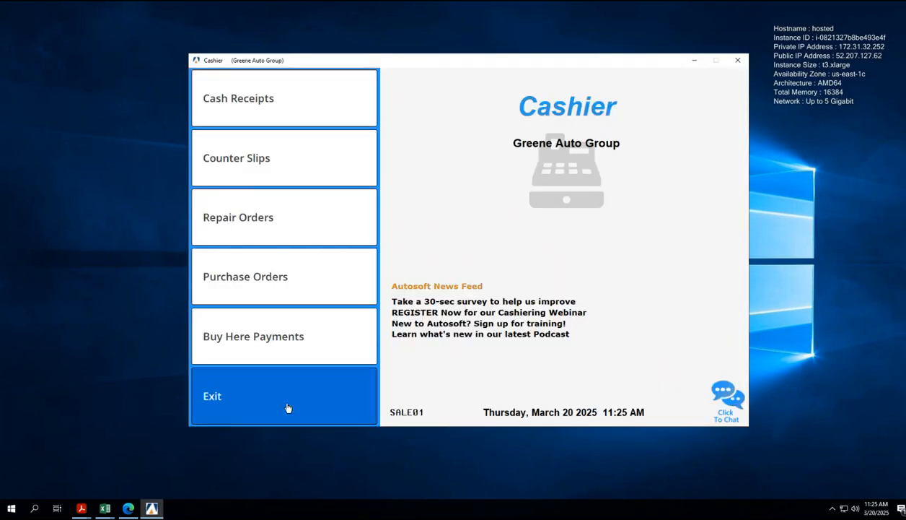
{"action": "left_click", "coordinate": [287, 407]}
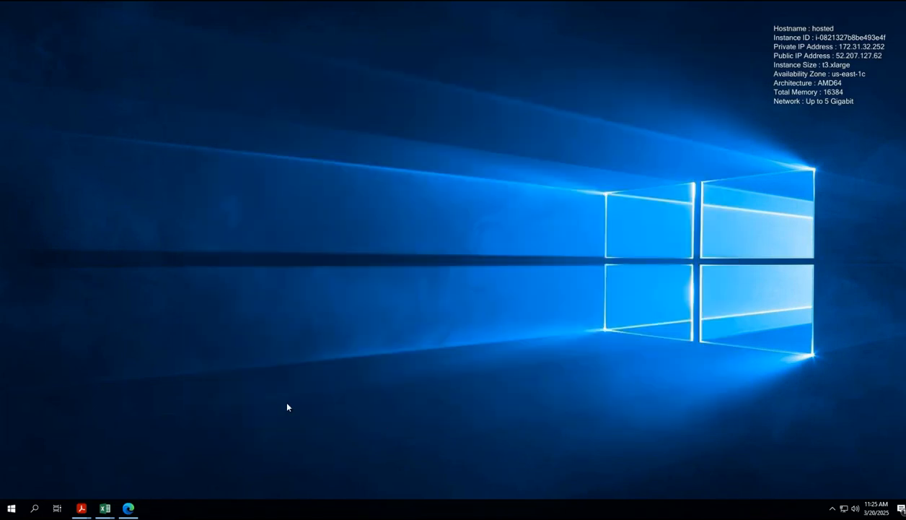
- Switch to Accounting and post the active Cashier entries to the March general ledger
{"action": "left_click", "coordinate": [292, 116]}
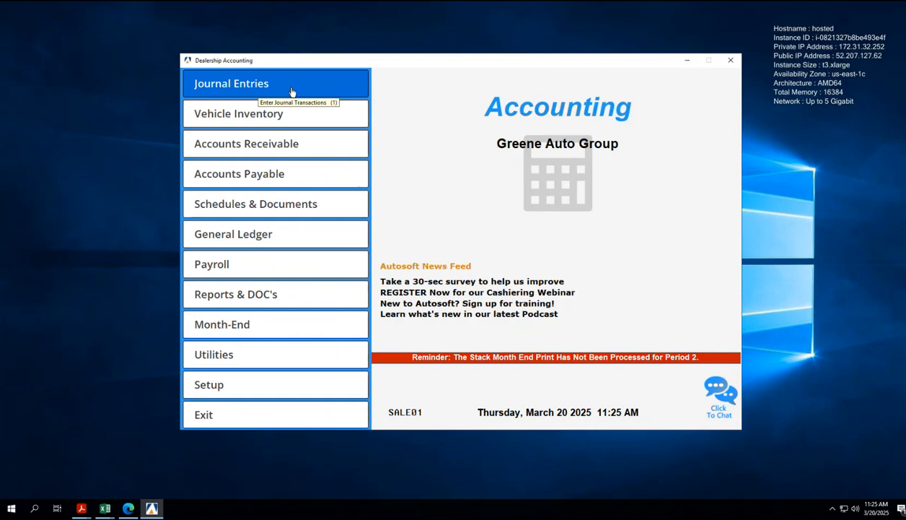
{"action": "left_click", "coordinate": [291, 91]}
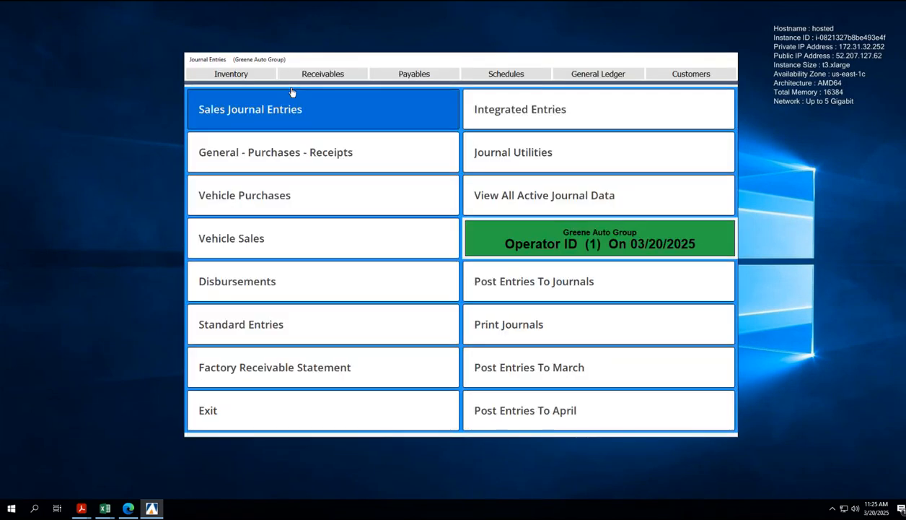
{"action": "left_click", "coordinate": [550, 295]}
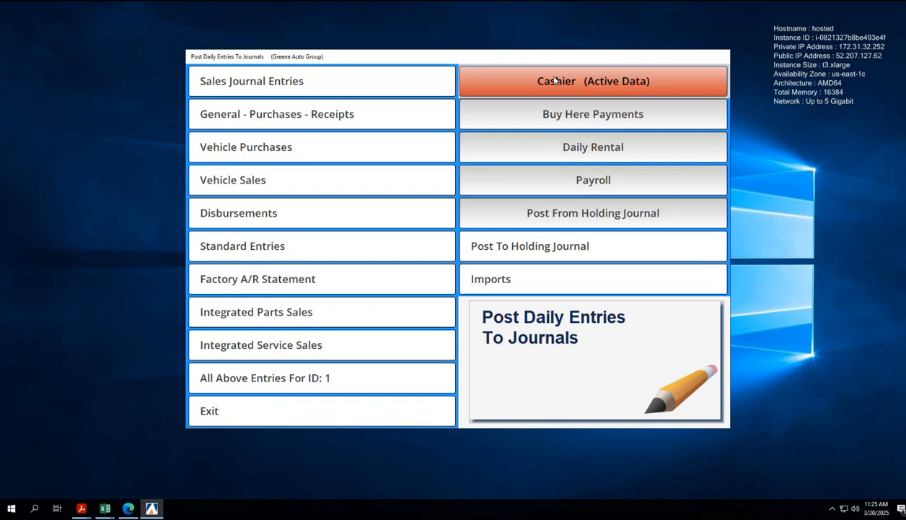
{"action": "left_click", "coordinate": [554, 80]}
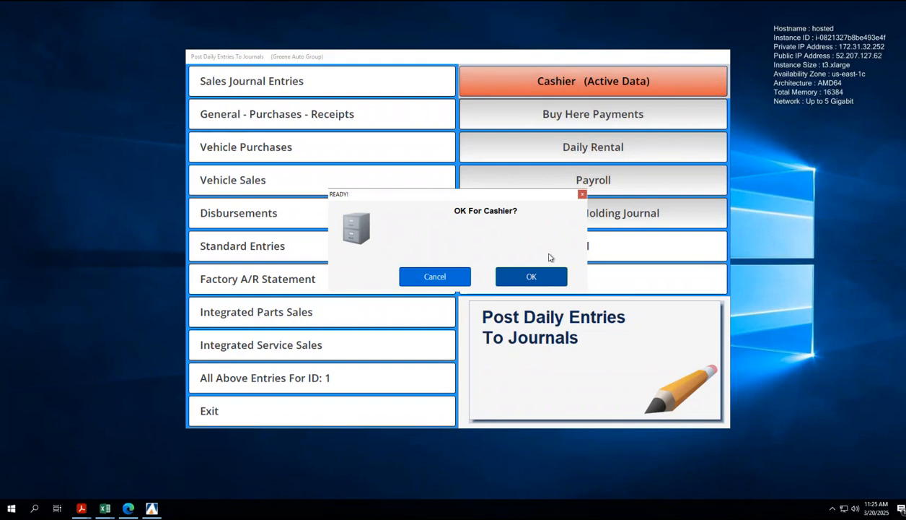
{"action": "left_click", "coordinate": [547, 281]}
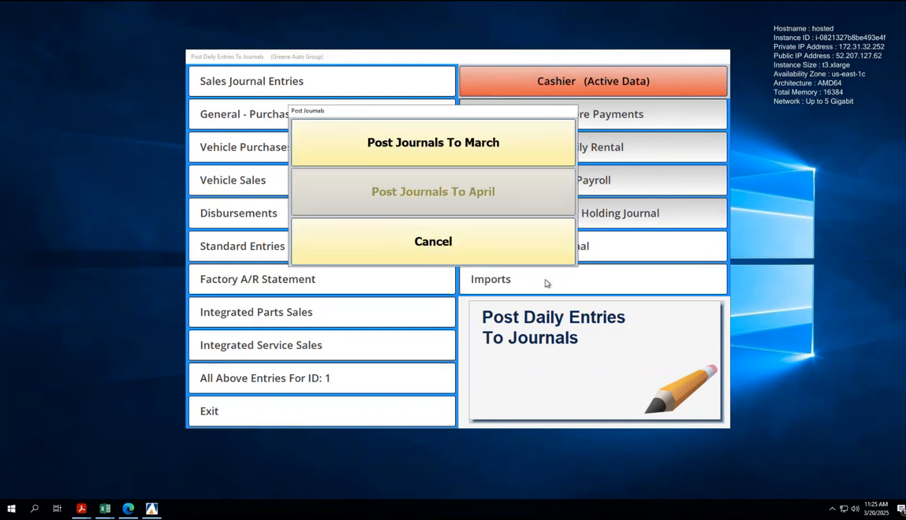
{"action": "left_click", "coordinate": [503, 153]}
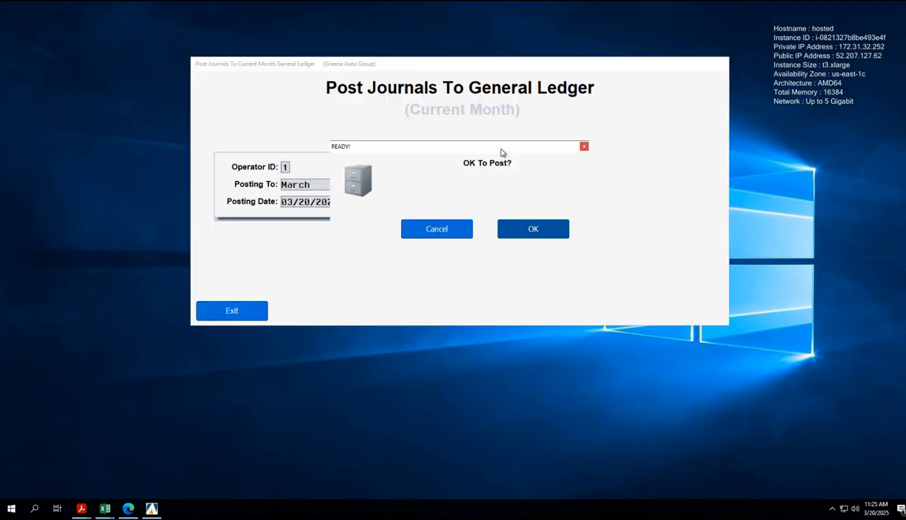
{"action": "left_click", "coordinate": [511, 234]}
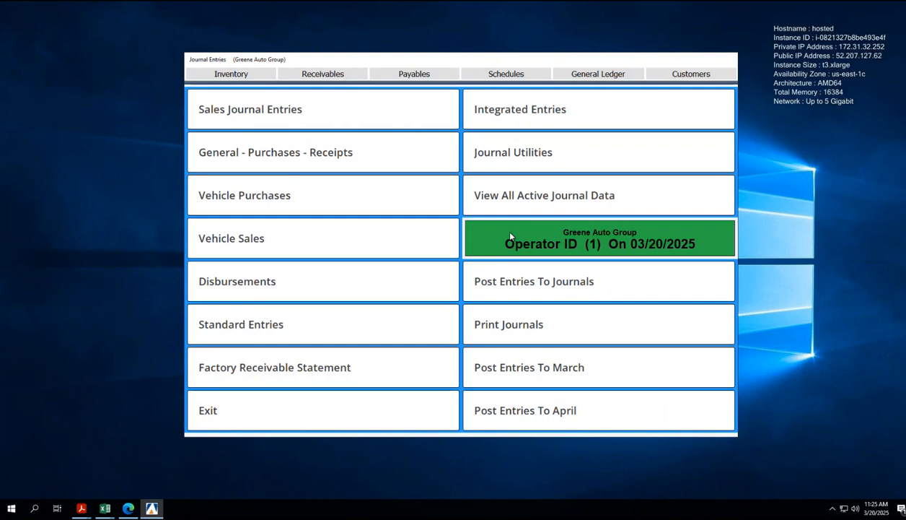
- Open deposit entry under the general, purchases and receipts journals, print the cash clearing list, examine it at full size and close it
{"action": "left_click", "coordinate": [326, 171]}
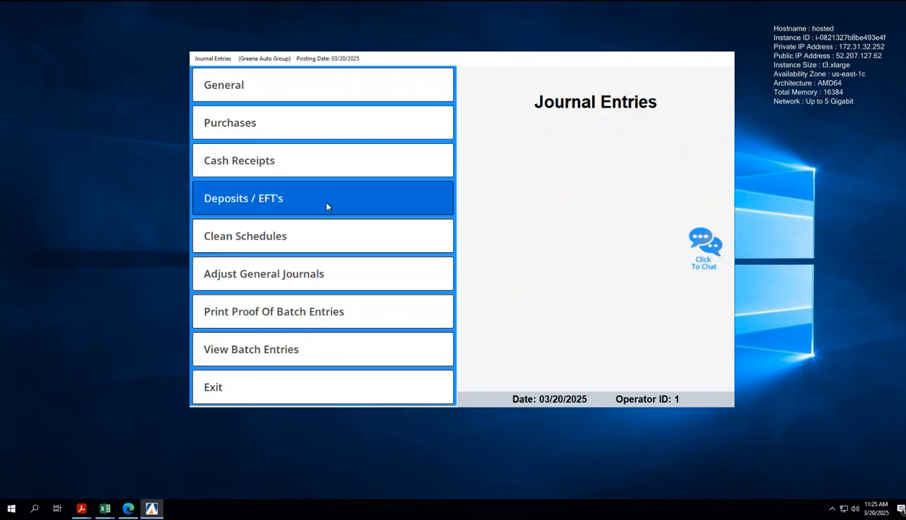
{"action": "left_click", "coordinate": [326, 207]}
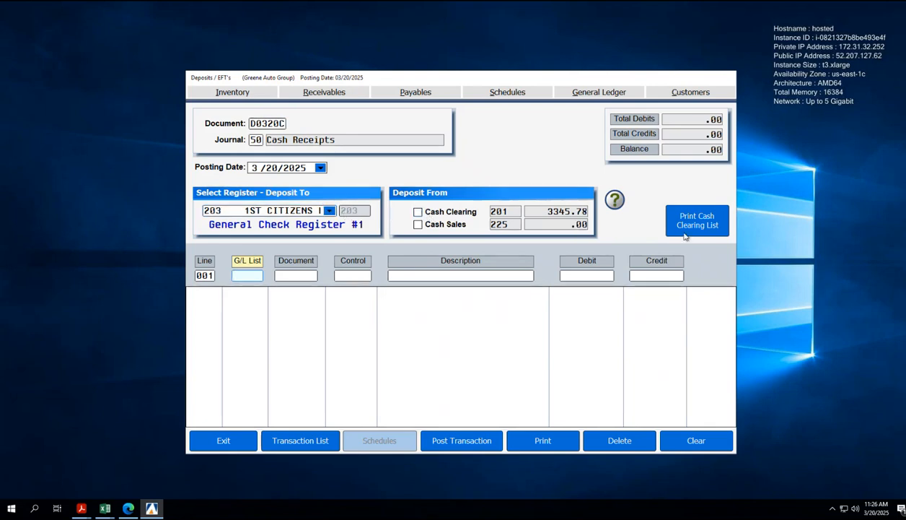
{"action": "left_click", "coordinate": [687, 234]}
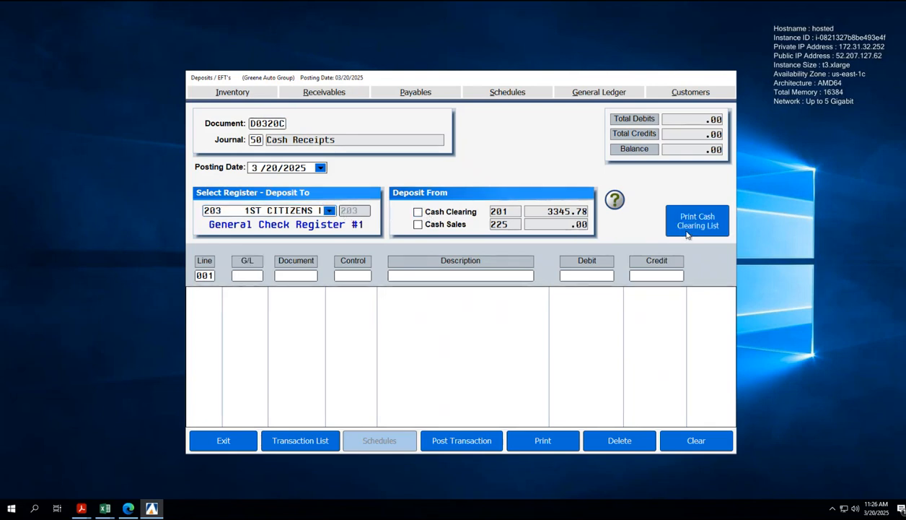
{"action": "left_click", "coordinate": [668, 217]}
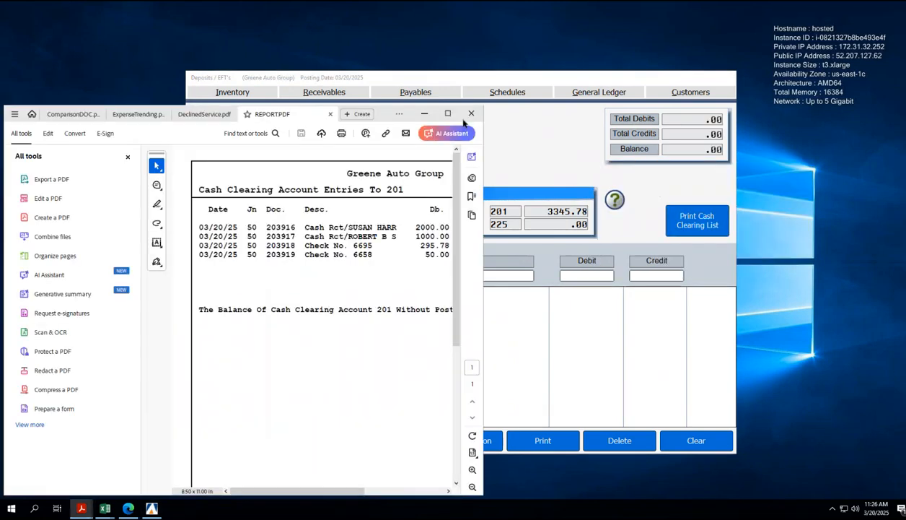
{"action": "left_click", "coordinate": [448, 114]}
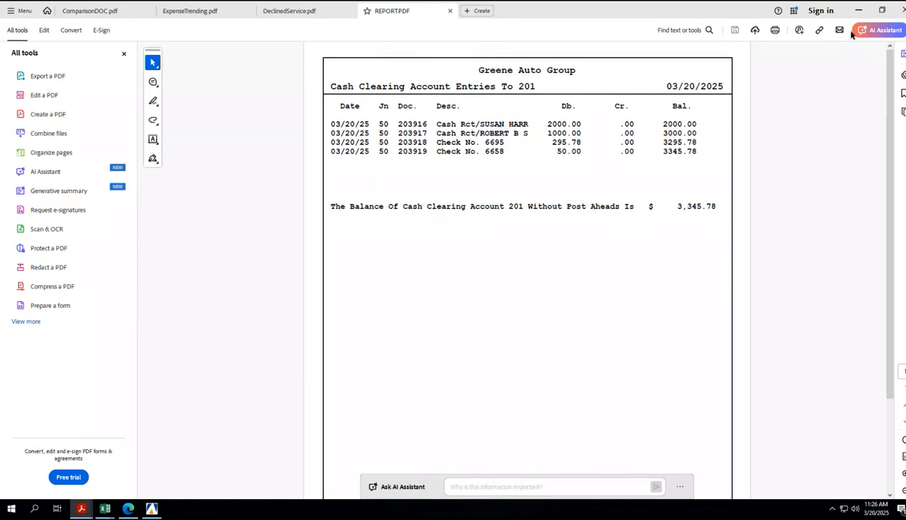
{"action": "left_click", "coordinate": [882, 10]}
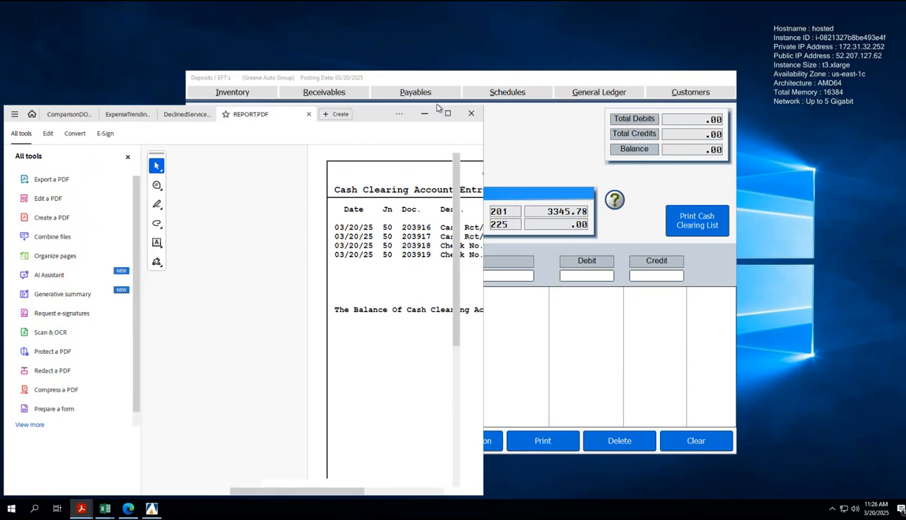
{"action": "left_click", "coordinate": [306, 114]}
{"action": "left_click", "coordinate": [424, 113]}
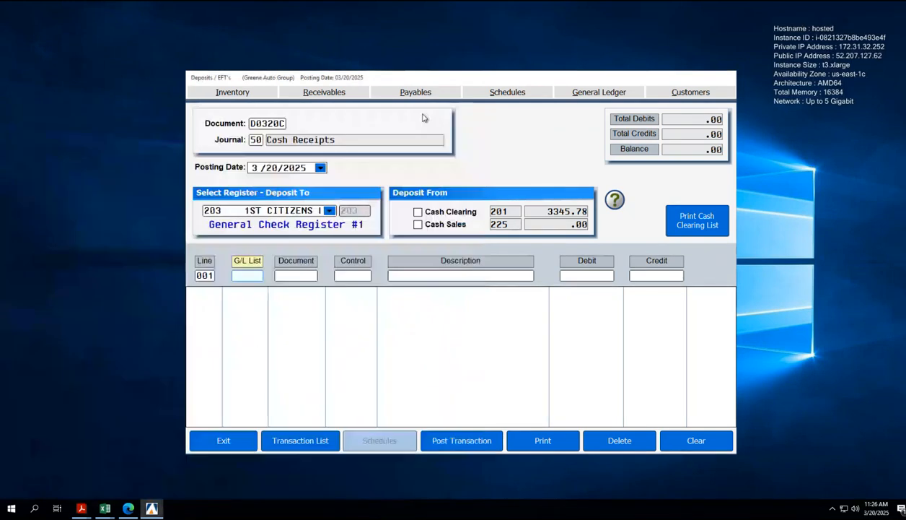
- Deposit the cash clearing balance from account 201 into register 203 and post the transaction to March
{"action": "left_click", "coordinate": [418, 213]}
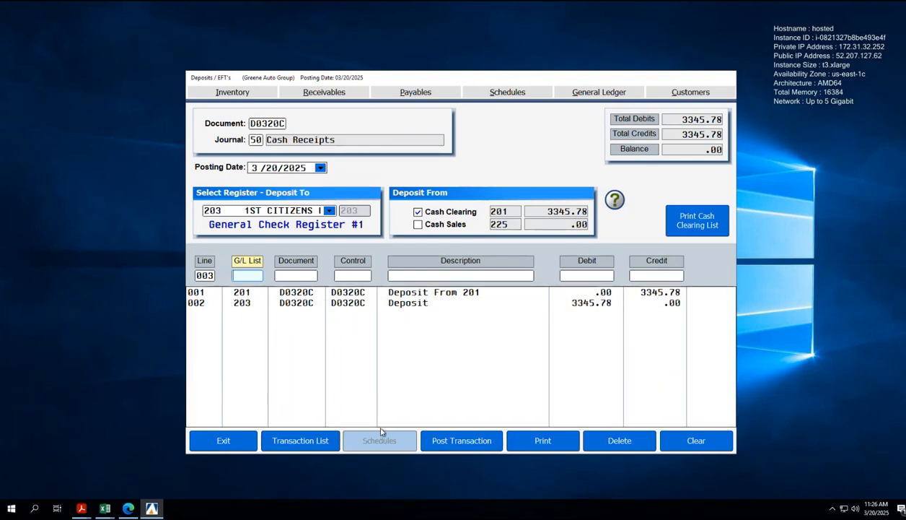
{"action": "left_click", "coordinate": [447, 438]}
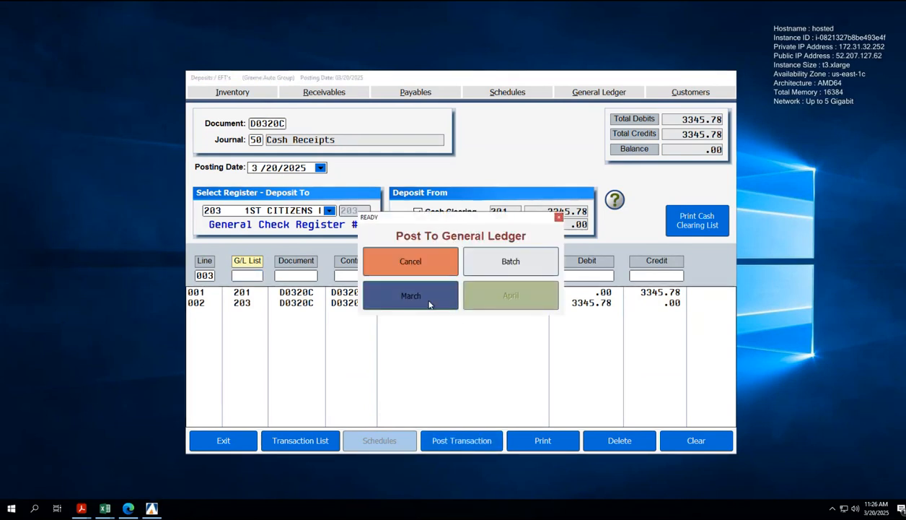
{"action": "left_click", "coordinate": [429, 304]}
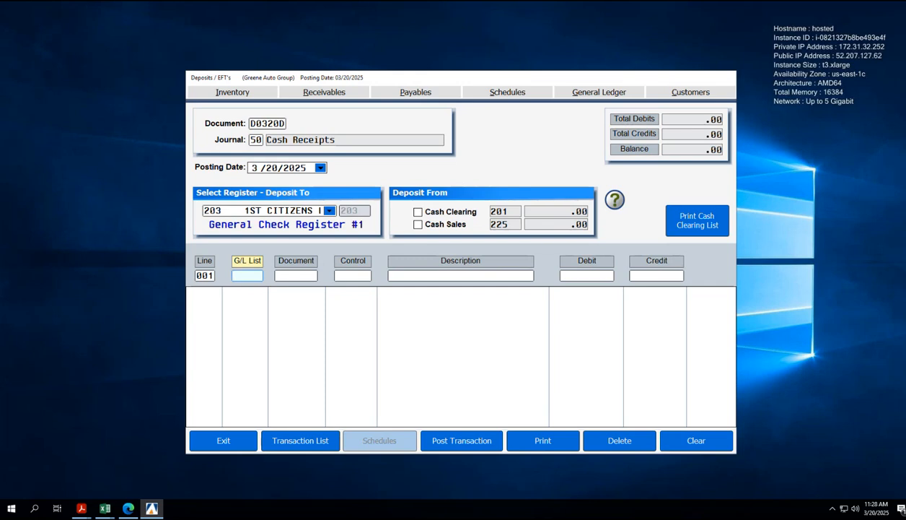
- Leave deposit and journal entry, exit Accounting and switch back to Cashier
{"action": "left_click", "coordinate": [226, 443]}
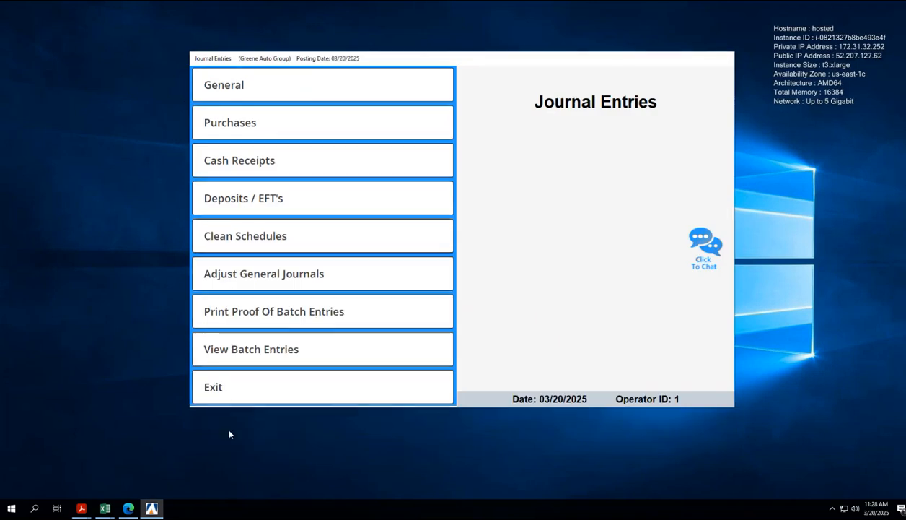
{"action": "left_click", "coordinate": [233, 399]}
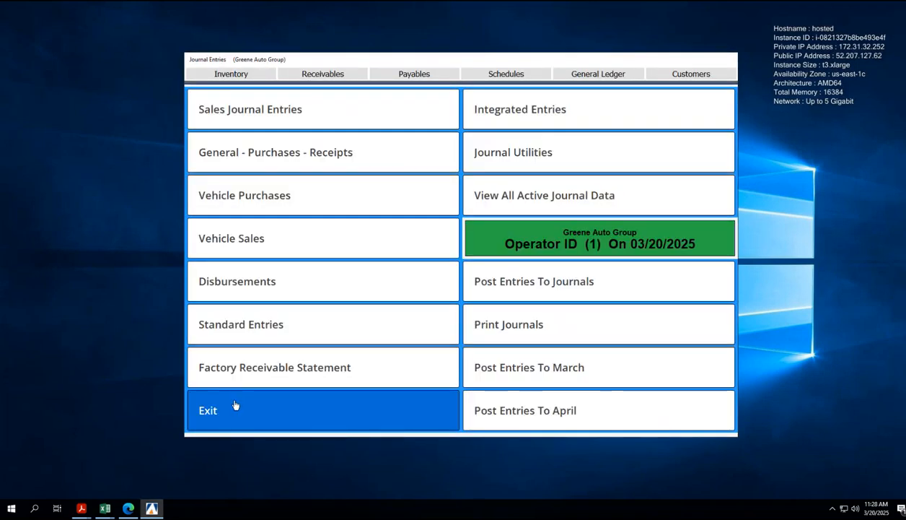
{"action": "left_click", "coordinate": [234, 403]}
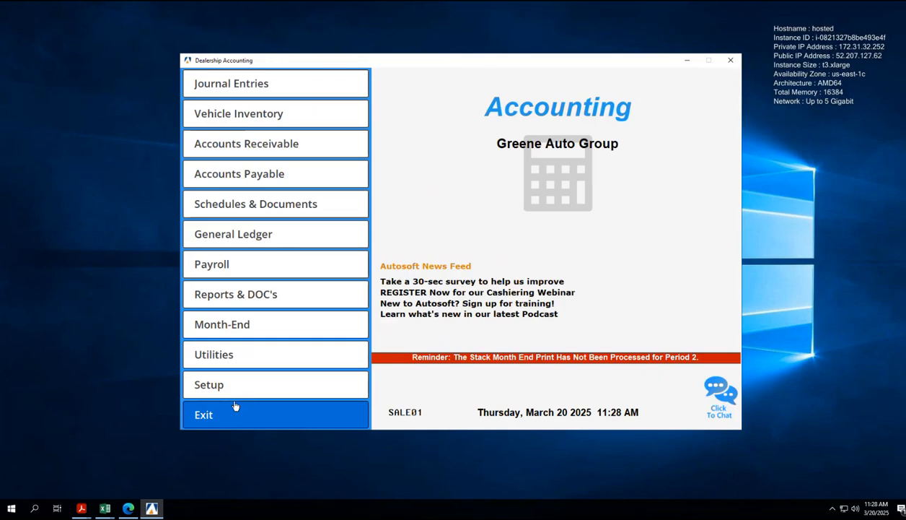
{"action": "left_click", "coordinate": [234, 408]}
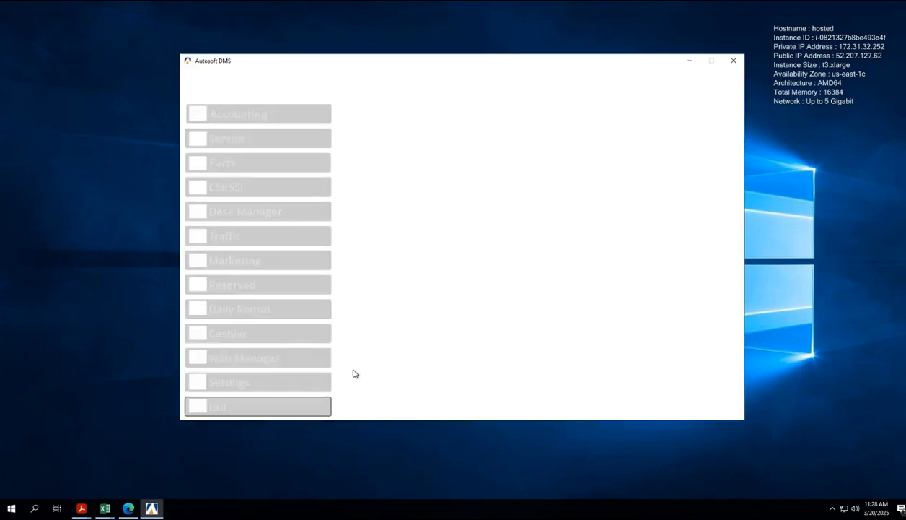
{"action": "left_click", "coordinate": [293, 337]}
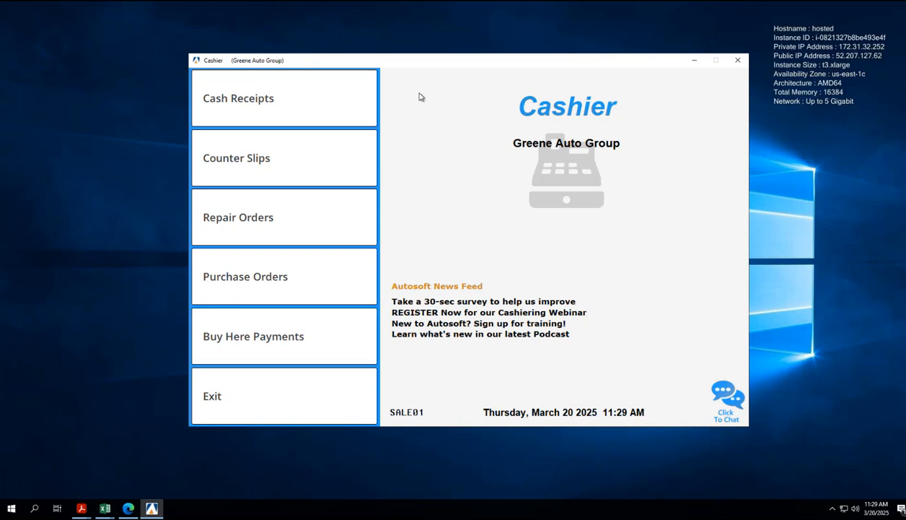
- Start a new customer receipt under Cash Receipts and select the third customer listed under W
{"action": "left_click", "coordinate": [314, 97]}
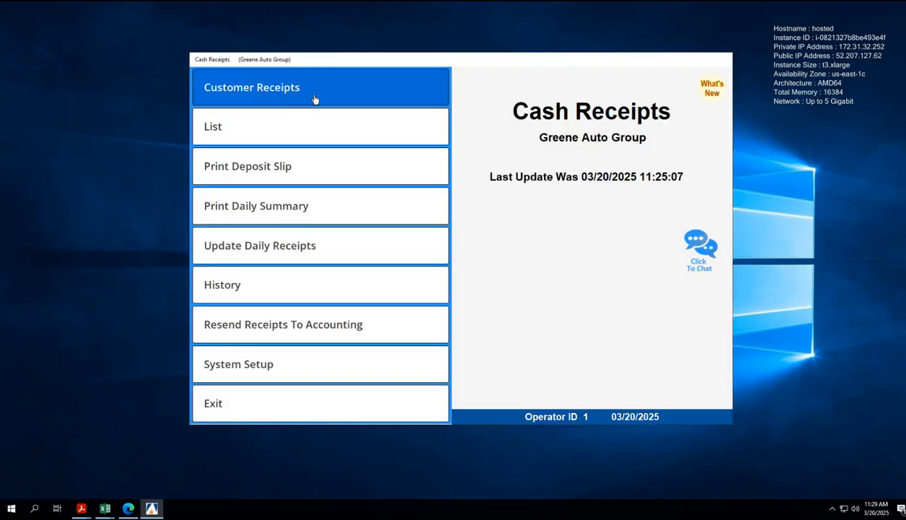
{"action": "left_click", "coordinate": [314, 98]}
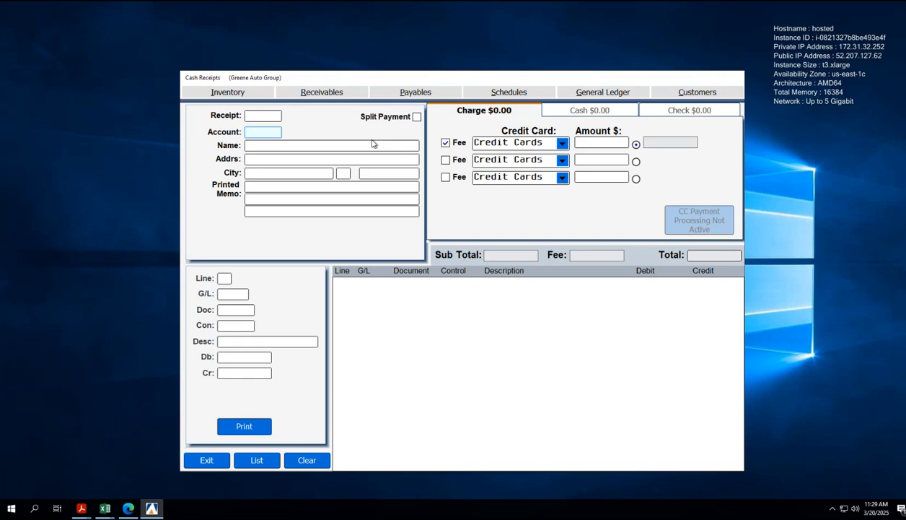
{"action": "key", "text": "Return"}
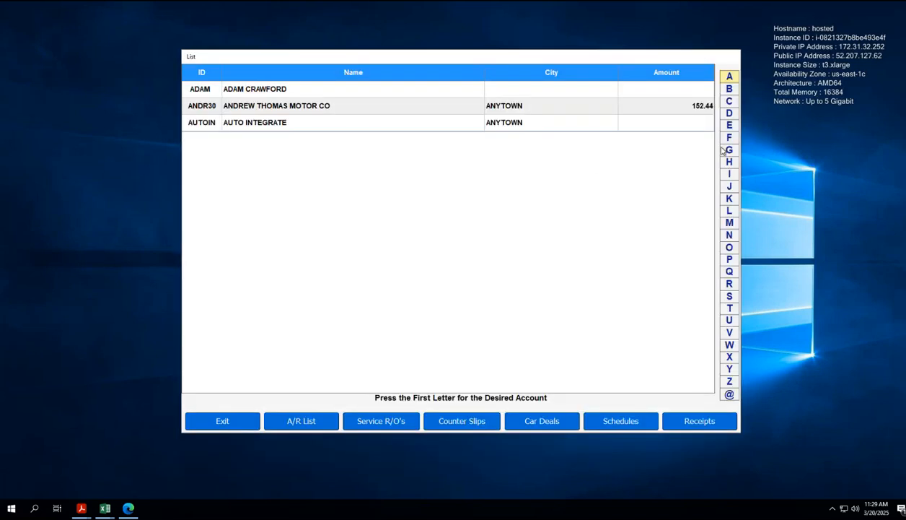
{"action": "left_click", "coordinate": [723, 342]}
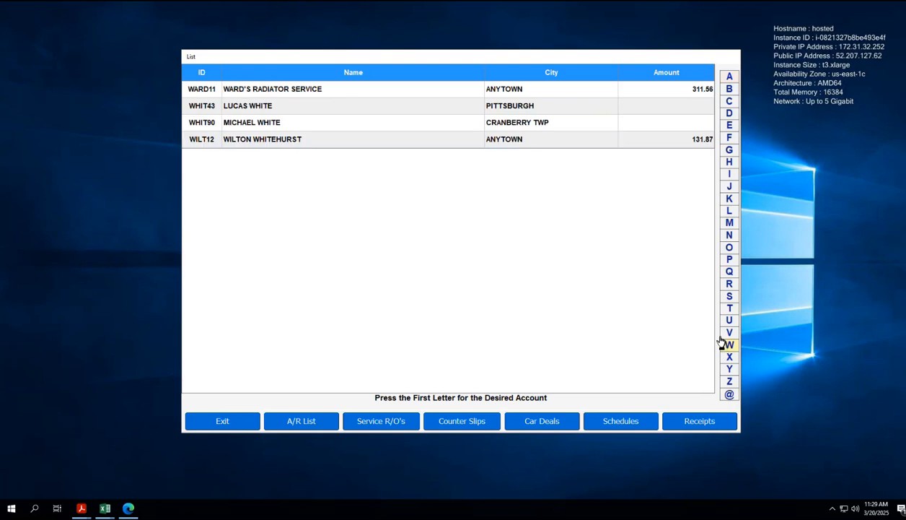
{"action": "double_click", "coordinate": [290, 124]}
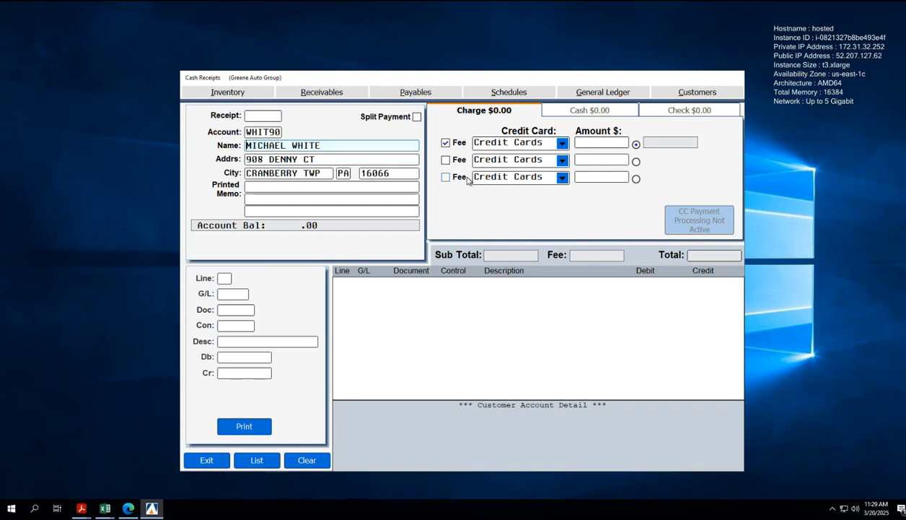
- Enter a cash payment of 250.00 on the customer's receipt
{"action": "left_click", "coordinate": [613, 114]}
{"action": "type", "text": "2"}
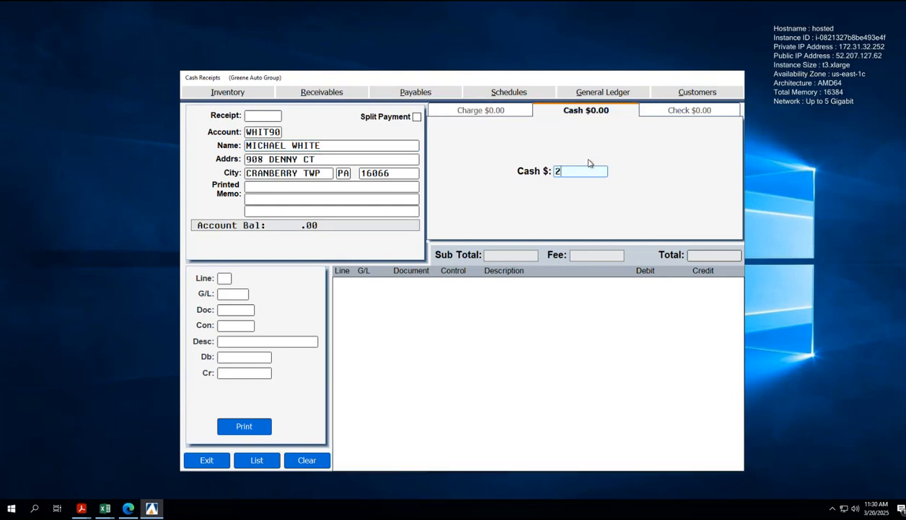
{"action": "type", "text": "50"}
{"action": "key", "text": "Return"}
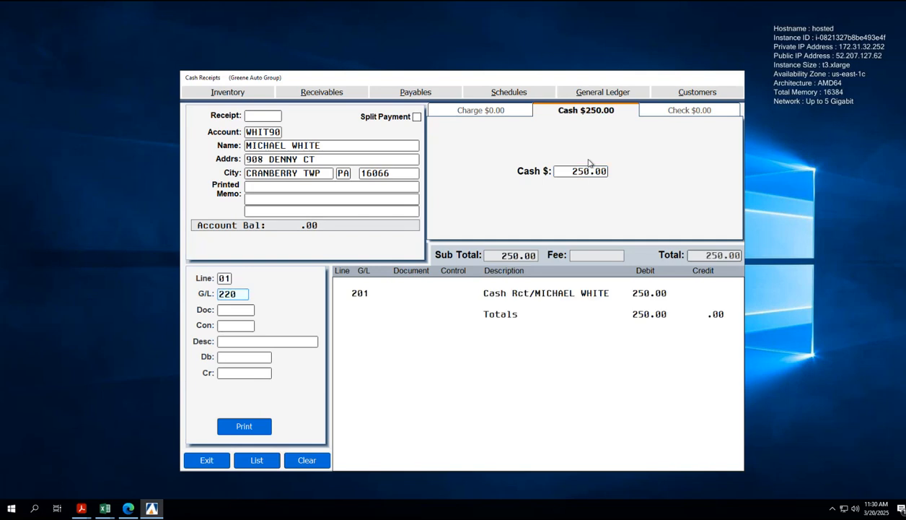
- Add line 01 for Accounts Receivable 220 with the description Payment and a 250.00 debit, without selecting any account detail
{"action": "key", "text": "Return"}
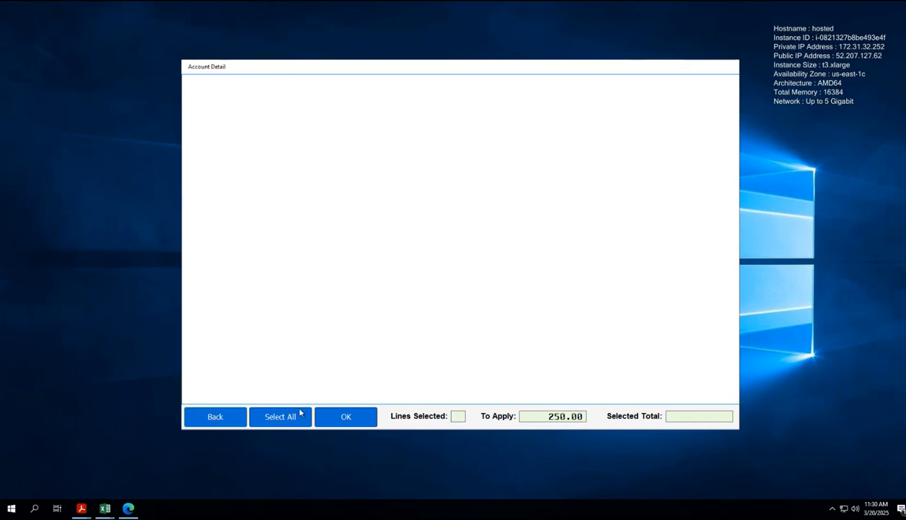
{"action": "left_click", "coordinate": [215, 417]}
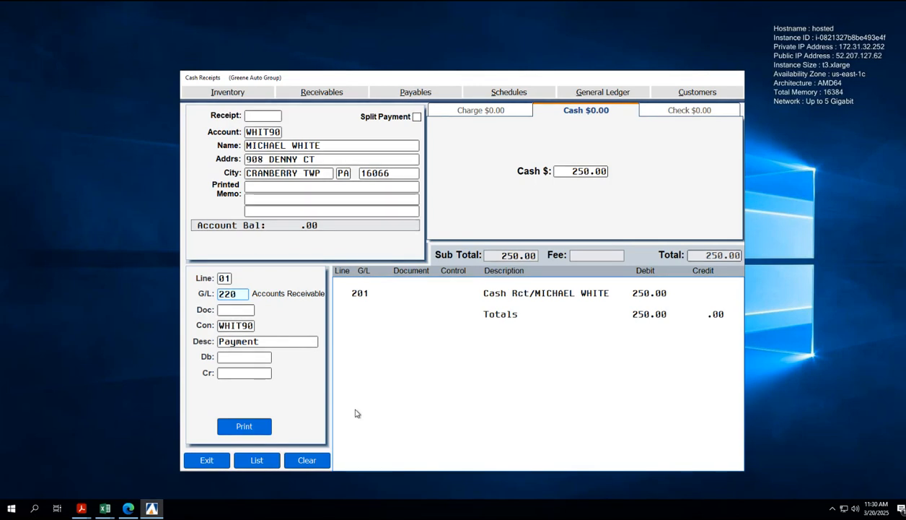
{"action": "key", "text": "Return"}
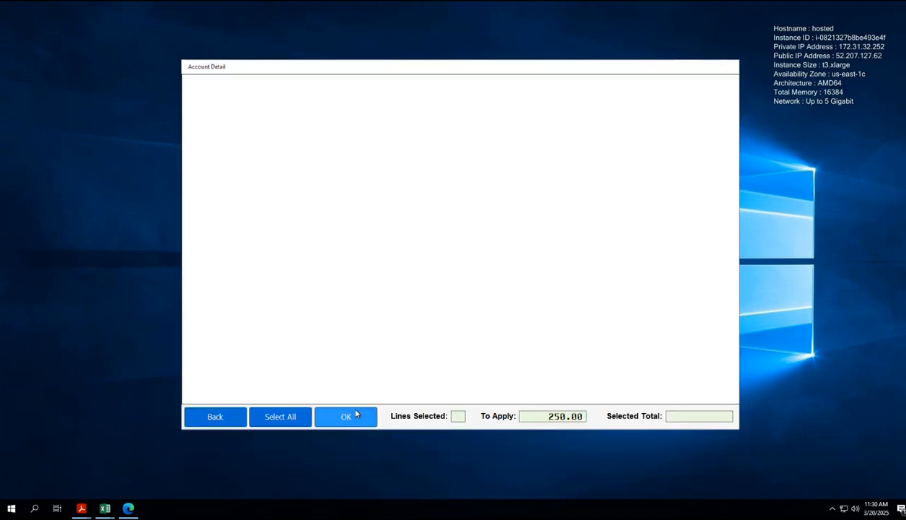
{"action": "left_click", "coordinate": [355, 414]}
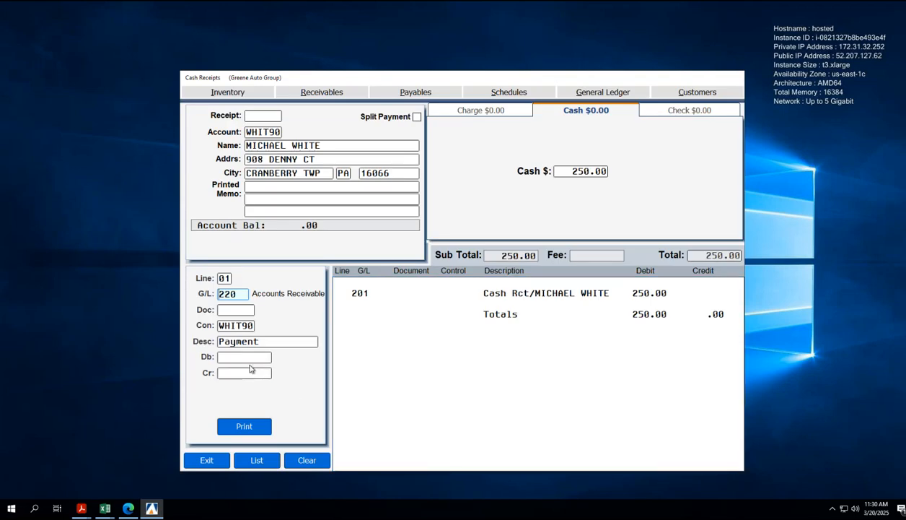
{"action": "left_click", "coordinate": [250, 356]}
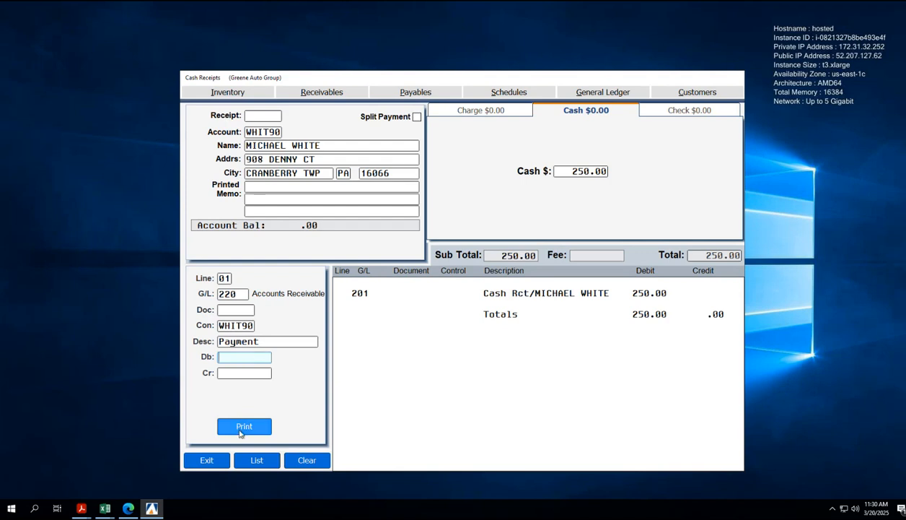
{"action": "key", "text": "Tab"}
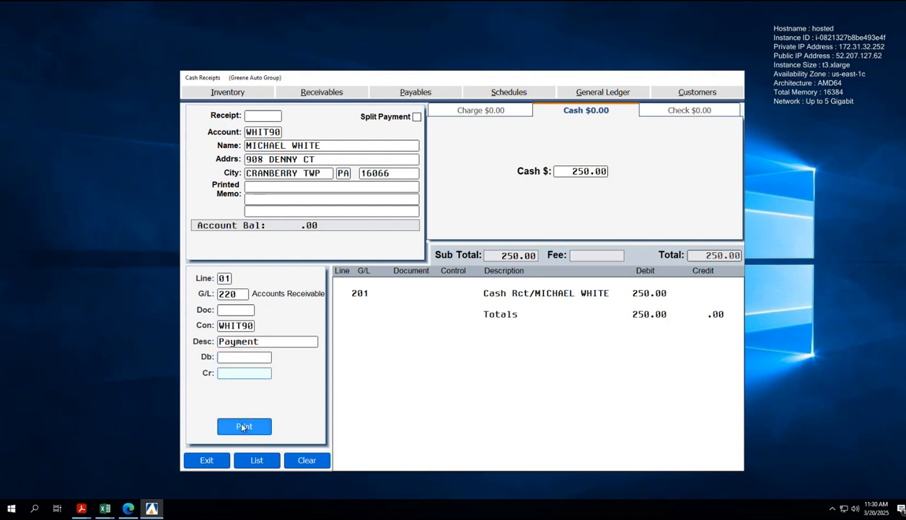
{"action": "left_click", "coordinate": [266, 355]}
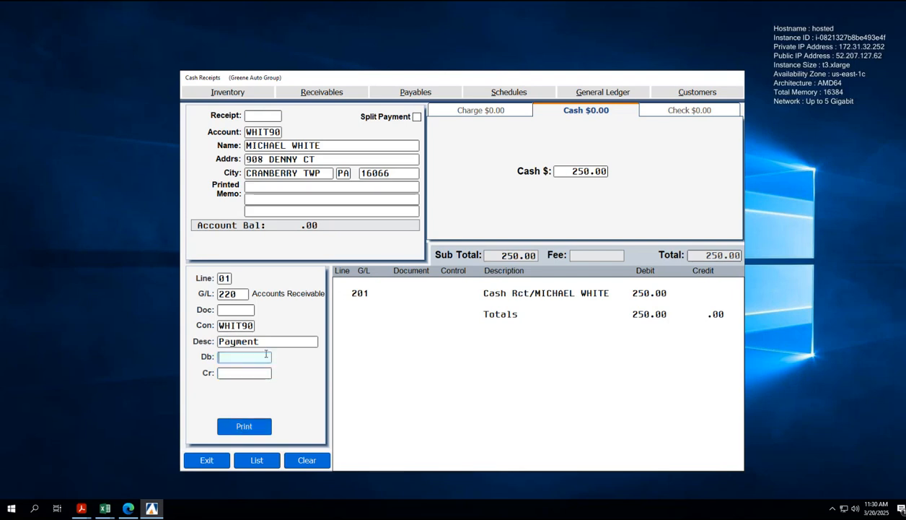
{"action": "type", "text": "250"}
{"action": "key", "text": "Return"}
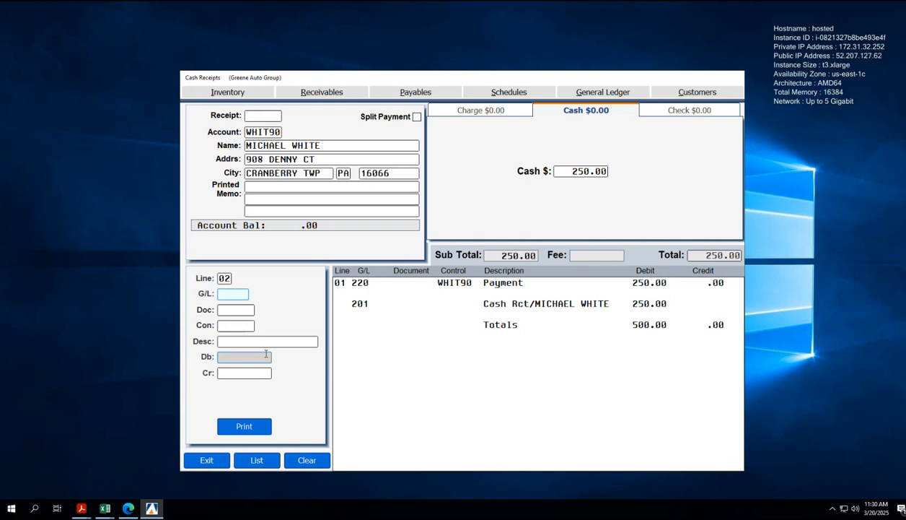
- Clear the debit on line 01, set its credit to 250.00, and issue the receipt as paperless
{"action": "left_click", "coordinate": [511, 283]}
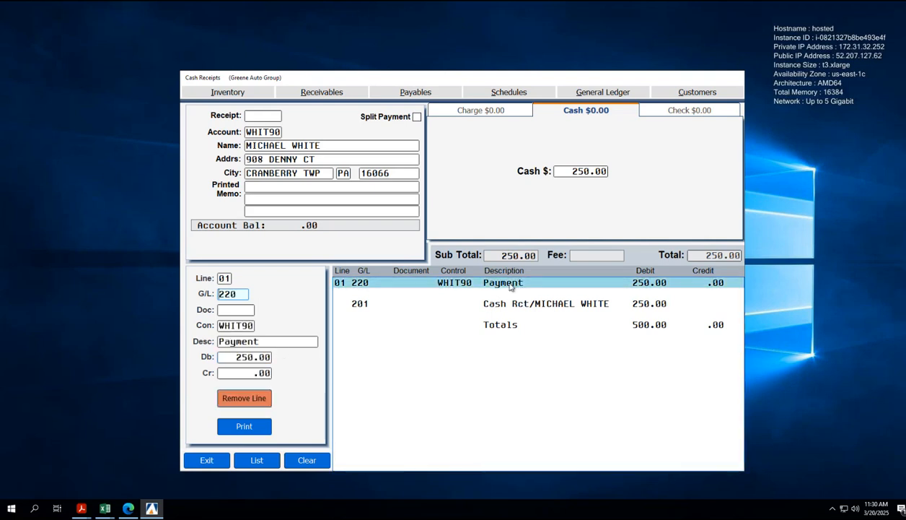
{"action": "left_click", "coordinate": [229, 358]}
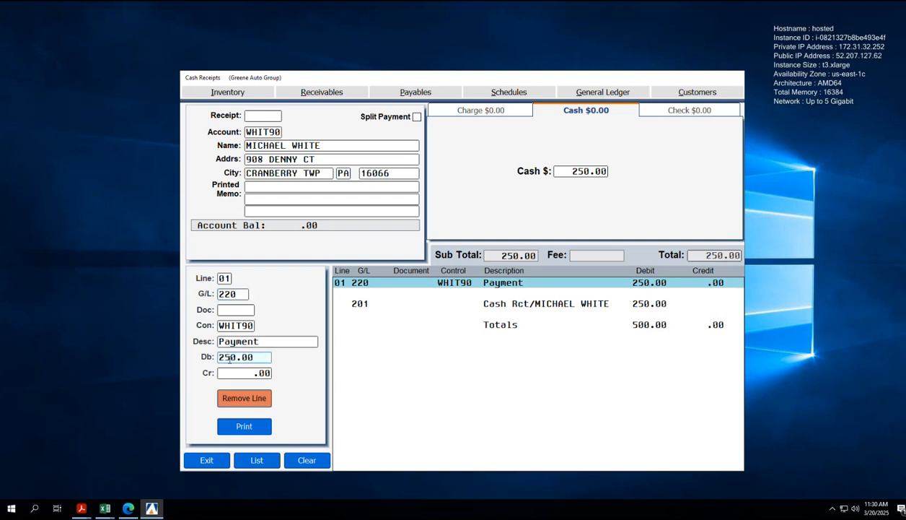
{"action": "key", "text": "Delete"}
{"action": "key", "text": "Delete"}
{"action": "key", "text": "Delete"}
{"action": "key", "text": "Delete"}
{"action": "key", "text": "Delete"}
{"action": "key", "text": "Delete"}
{"action": "left_click", "coordinate": [230, 372]}
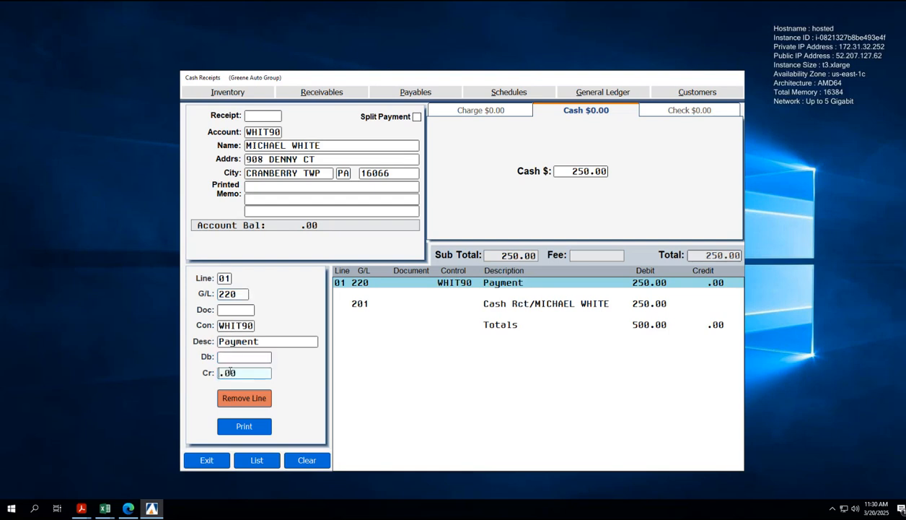
{"action": "key", "text": "Delete"}
{"action": "key", "text": "Delete"}
{"action": "key", "text": "Delete"}
{"action": "type", "text": "250"}
{"action": "key", "text": "Return"}
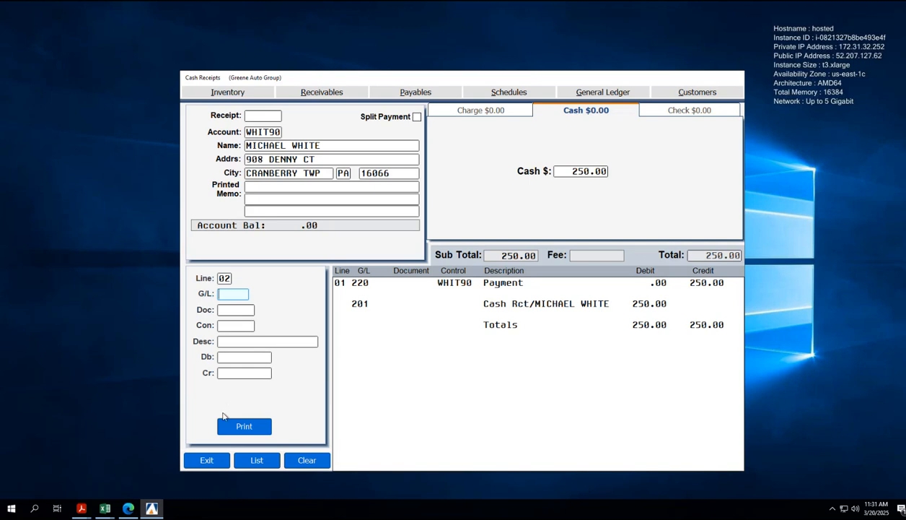
{"action": "left_click", "coordinate": [241, 427]}
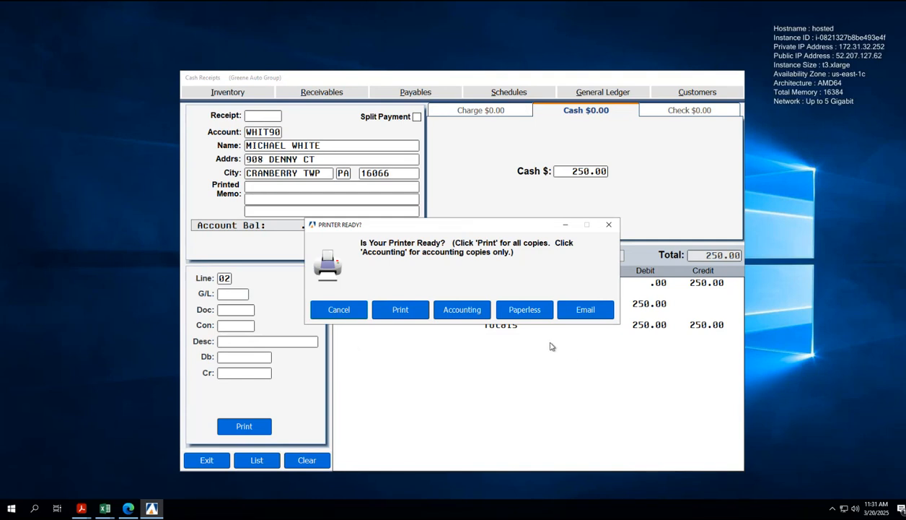
{"action": "left_click", "coordinate": [528, 316]}
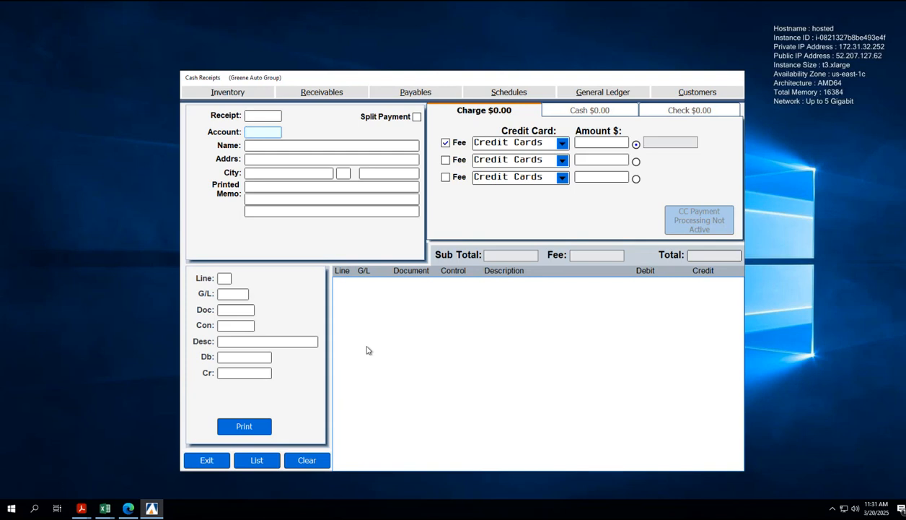
- Enter CASH as the account of a new receipt, and leave Cash Receipts without completing it
{"action": "type", "text": "CASH"}
{"action": "key", "text": "Return"}
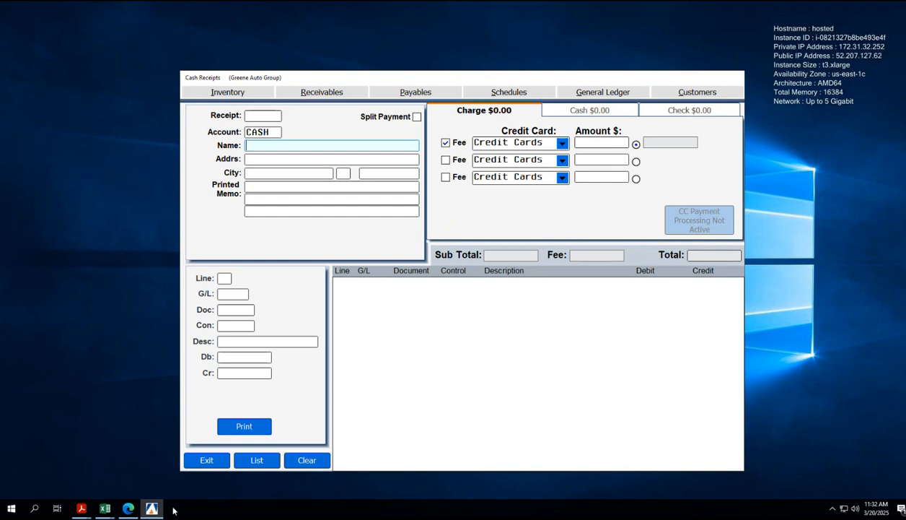
{"action": "left_click", "coordinate": [209, 465]}
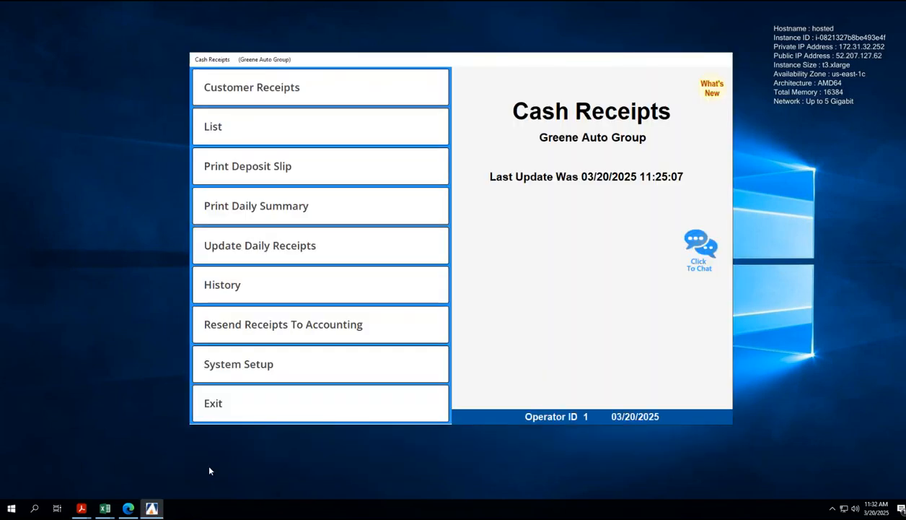
{"action": "left_click", "coordinate": [210, 406]}
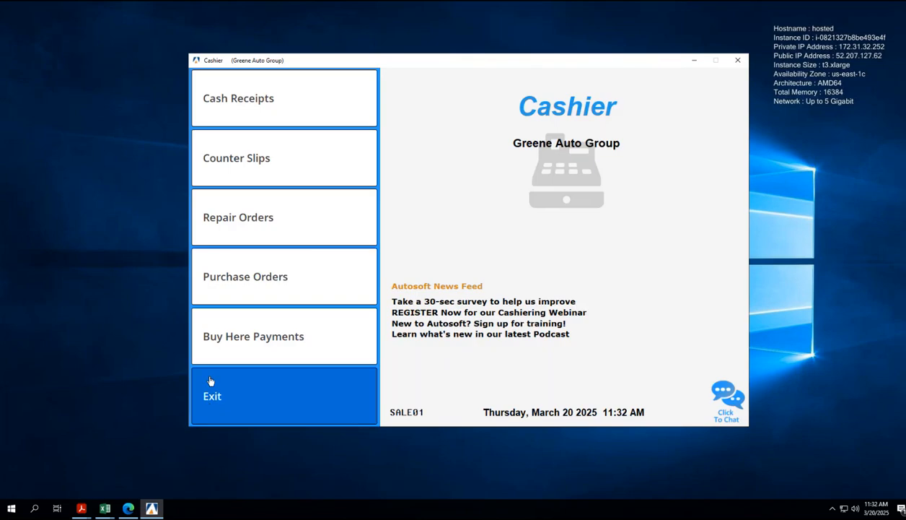
- Open the 2014 Ford repair order with cashier status, examine its available discounts and abort without applying one
{"action": "left_click", "coordinate": [208, 198]}
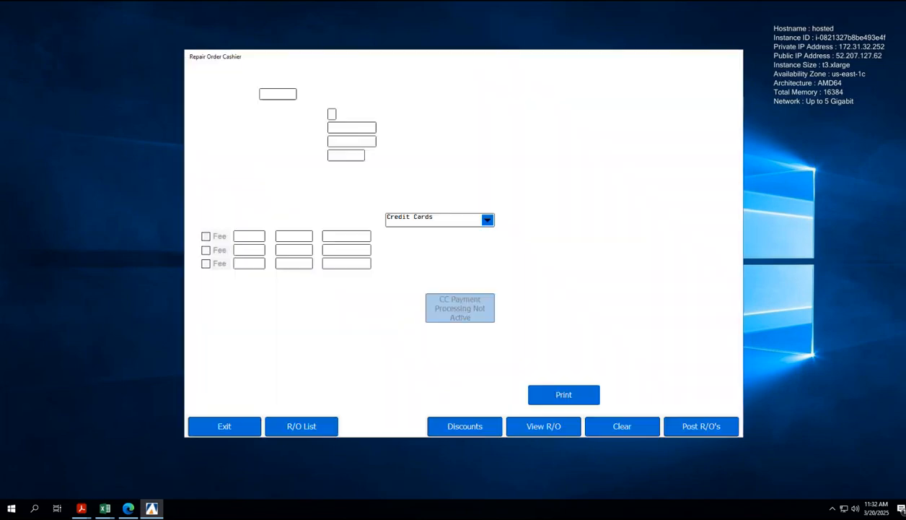
{"action": "left_click", "coordinate": [309, 426]}
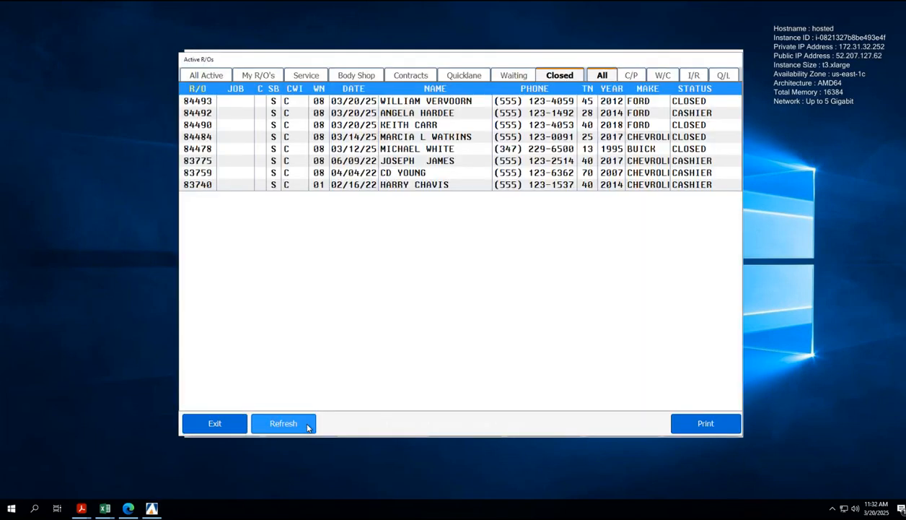
{"action": "double_click", "coordinate": [348, 114]}
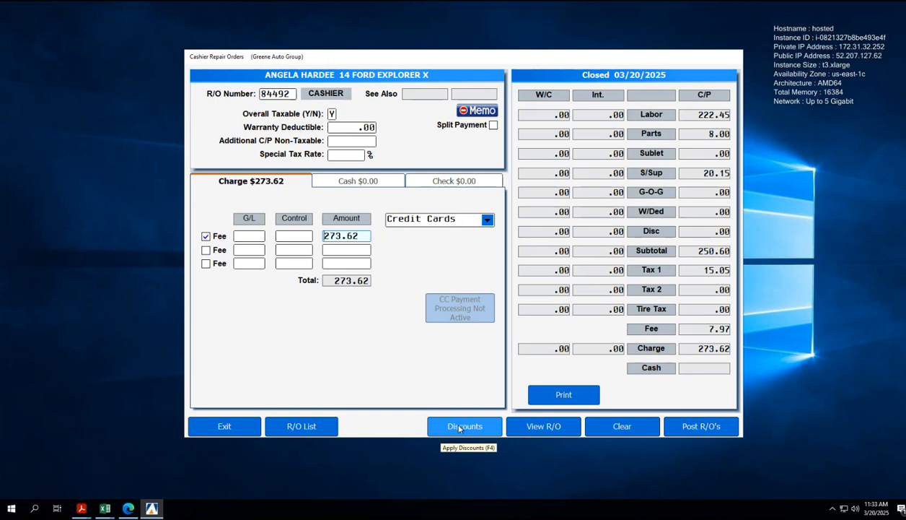
{"action": "left_click", "coordinate": [459, 426]}
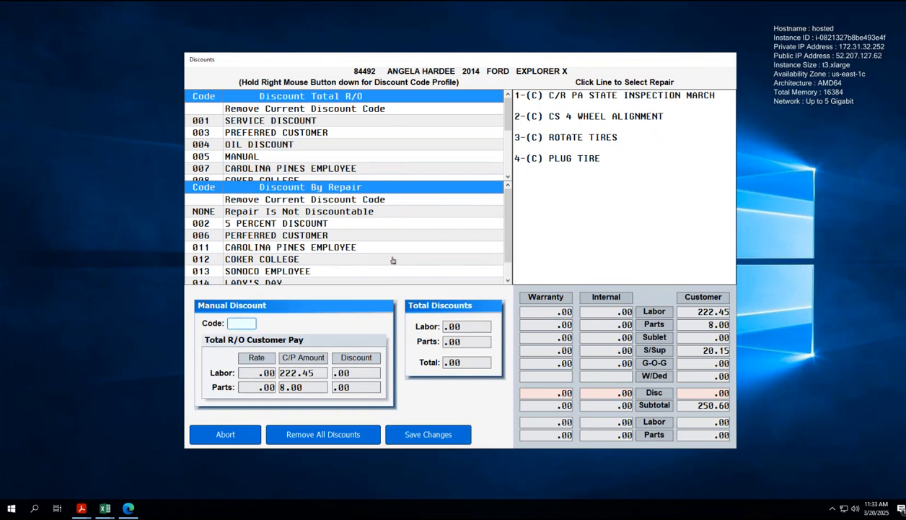
{"action": "left_click", "coordinate": [222, 435]}
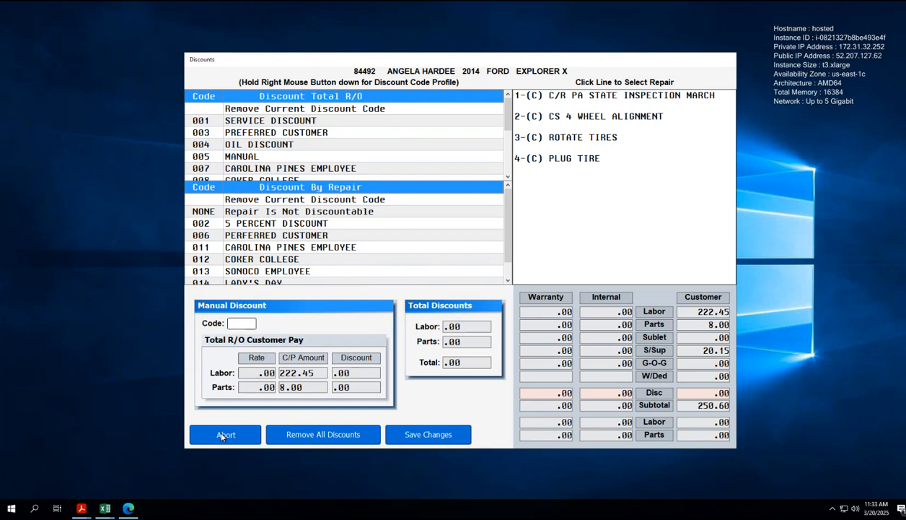
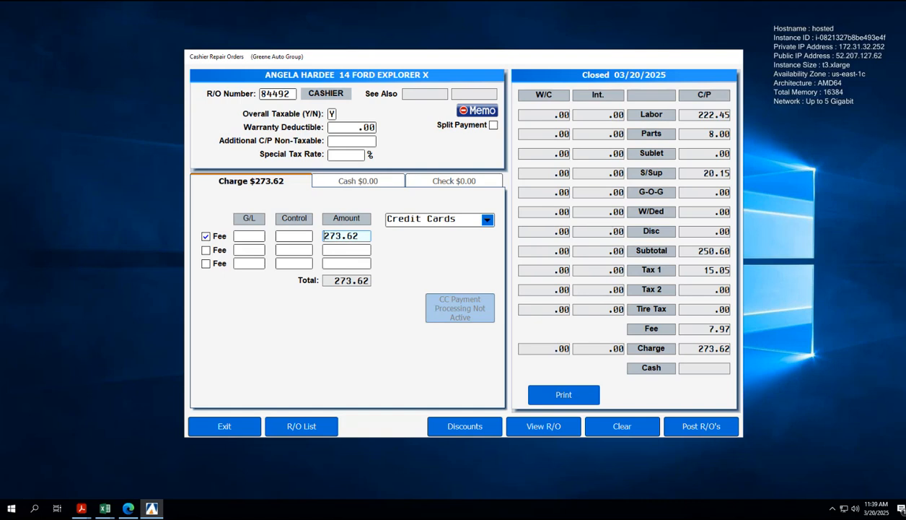
- Leave Cashier, switch to the Service module and open the repair order utilities
{"action": "left_click", "coordinate": [235, 427]}
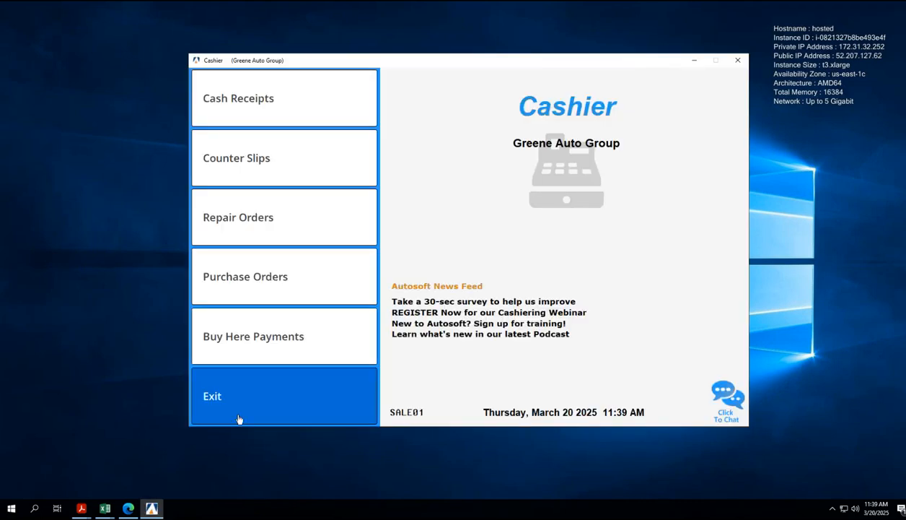
{"action": "left_click", "coordinate": [238, 418]}
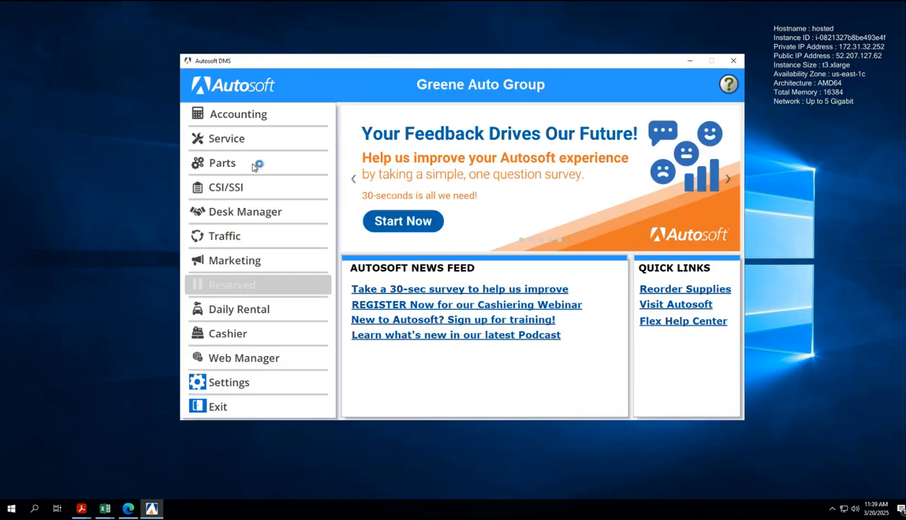
{"action": "left_click", "coordinate": [253, 145]}
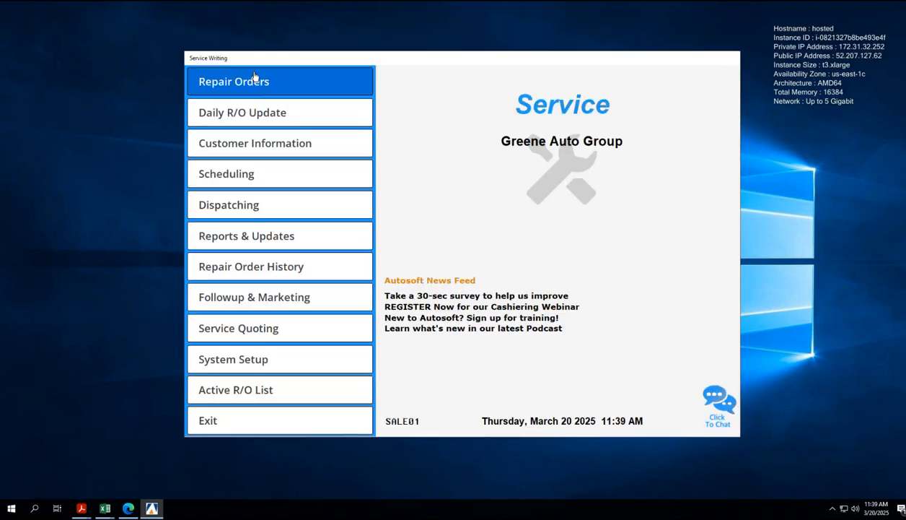
{"action": "left_click", "coordinate": [254, 80]}
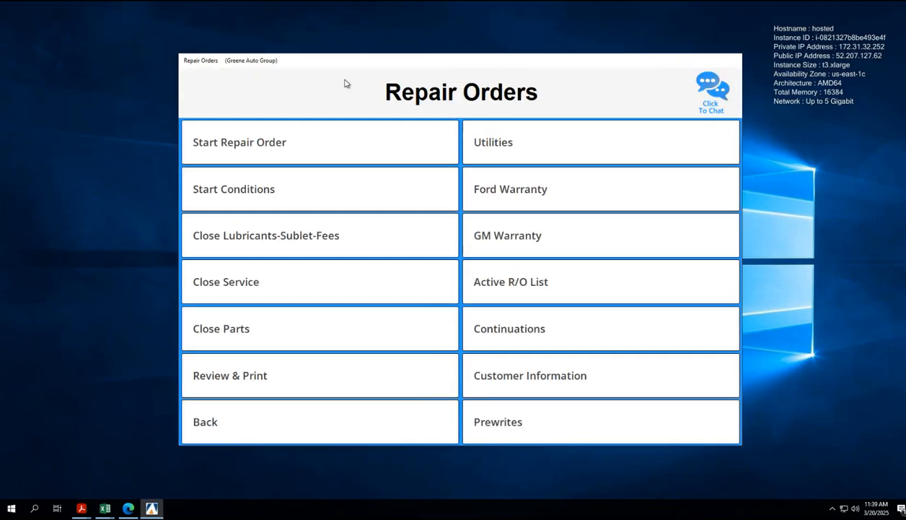
{"action": "left_click", "coordinate": [586, 139]}
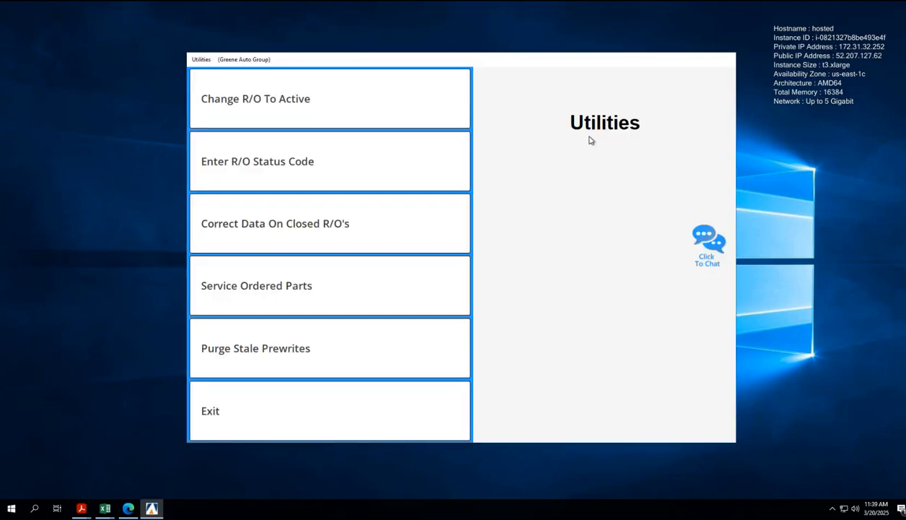
- Review the list of repair orders available for changing to active, close it without choosing one and leave the Service module
{"action": "left_click", "coordinate": [395, 111]}
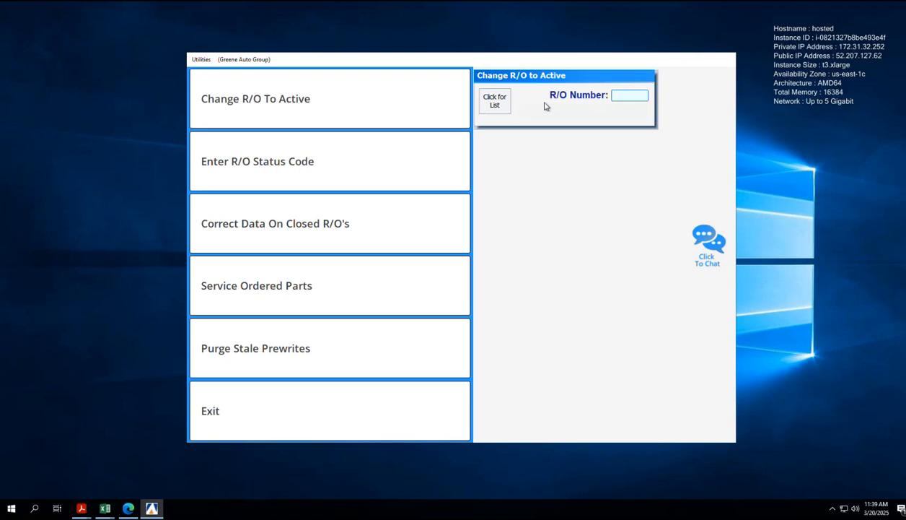
{"action": "left_click", "coordinate": [495, 101]}
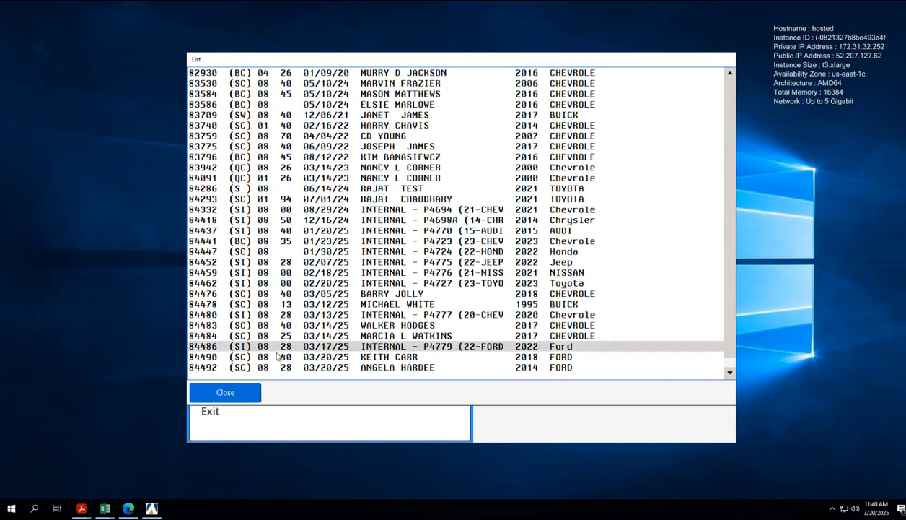
{"action": "left_click", "coordinate": [226, 392]}
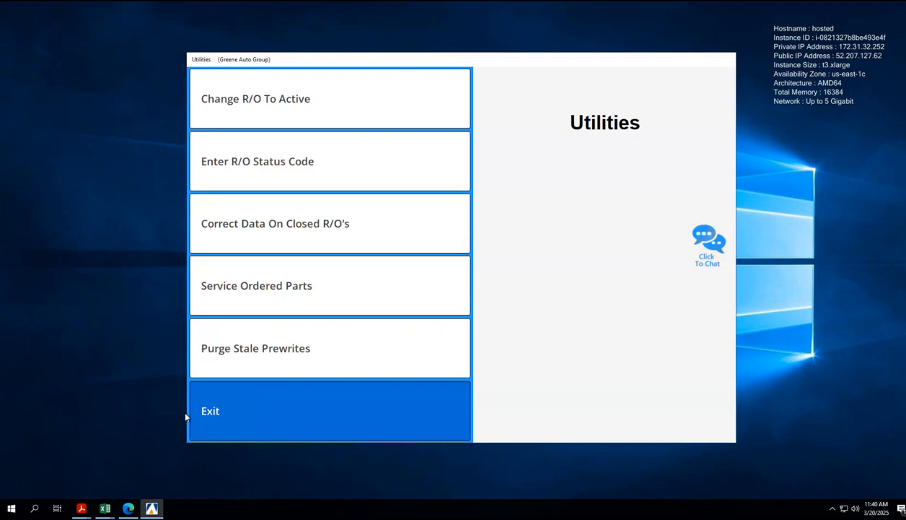
{"action": "left_click", "coordinate": [272, 432]}
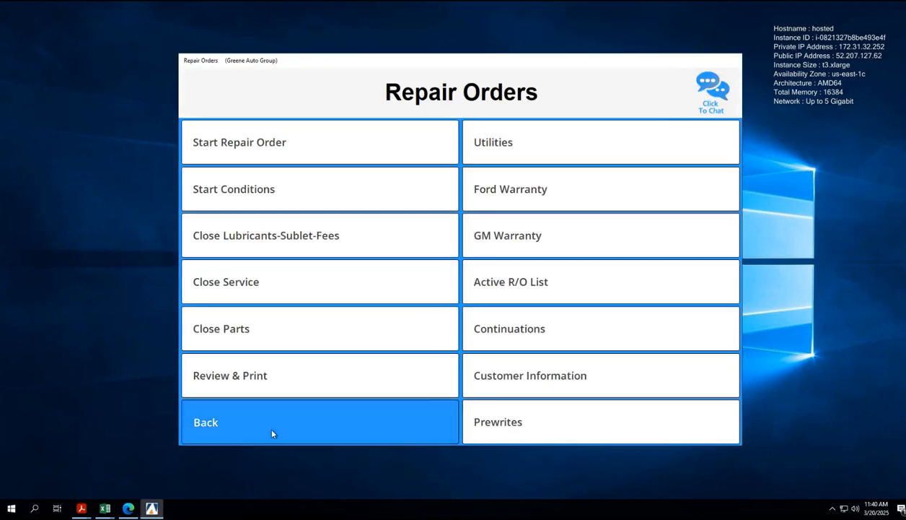
{"action": "left_click", "coordinate": [272, 432]}
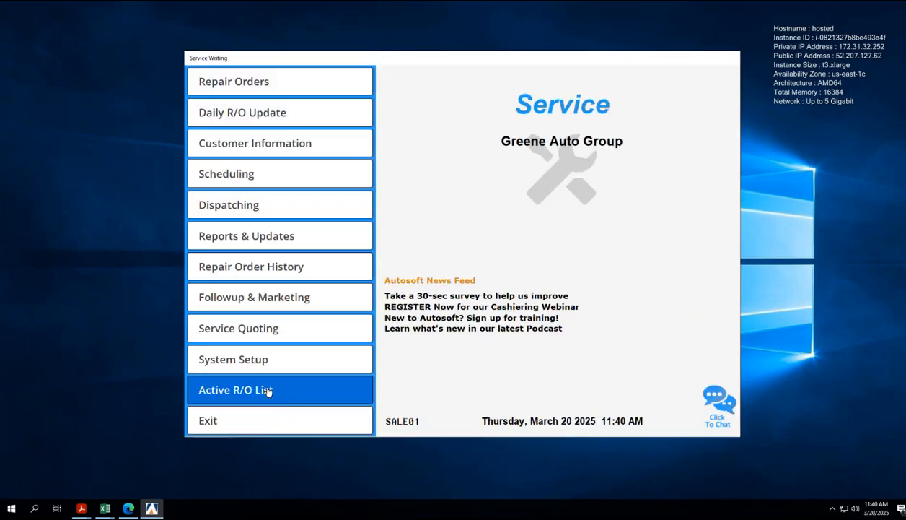
{"action": "left_click", "coordinate": [269, 423]}
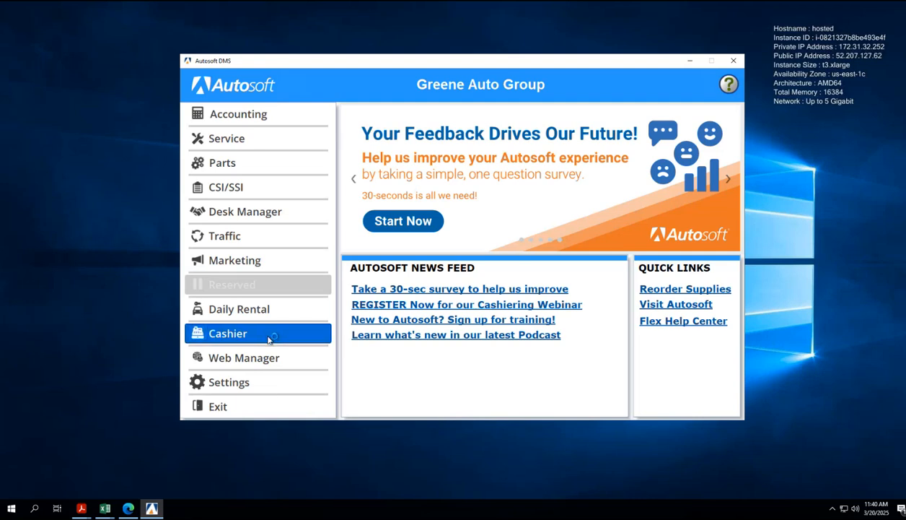
- Switch to the Cashier module and load the 2014 Ford repair order with cashier status
{"action": "left_click", "coordinate": [268, 336]}
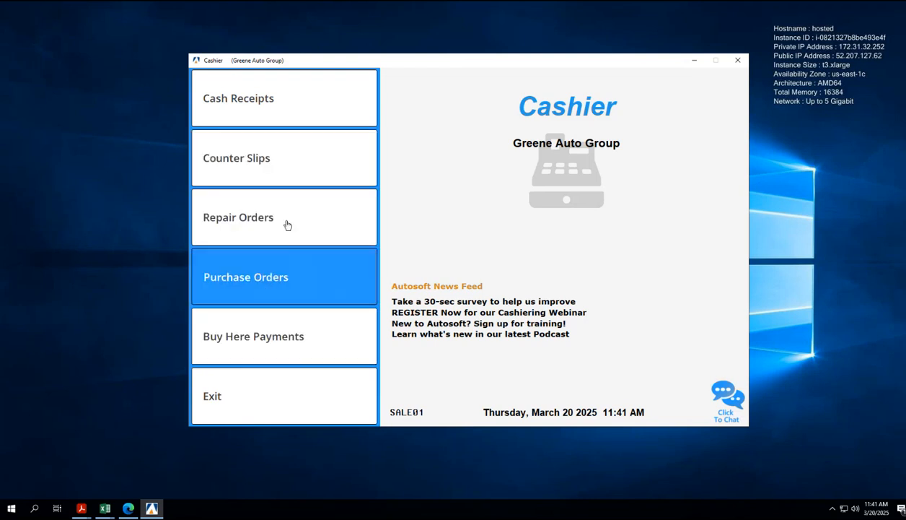
{"action": "left_click", "coordinate": [330, 216]}
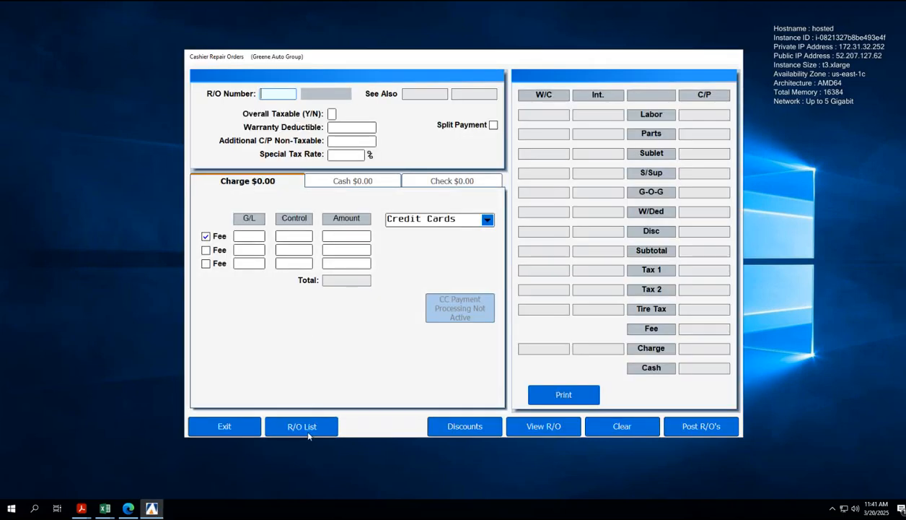
{"action": "left_click", "coordinate": [307, 433]}
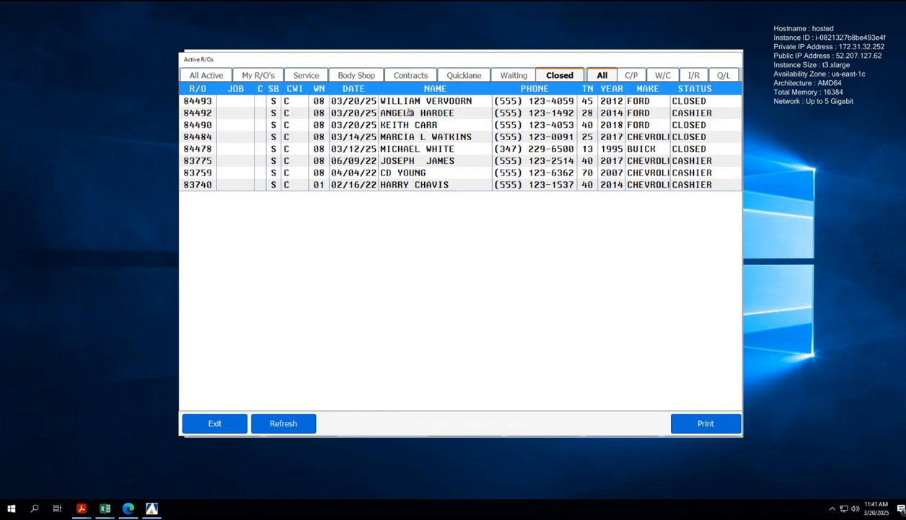
{"action": "double_click", "coordinate": [402, 114]}
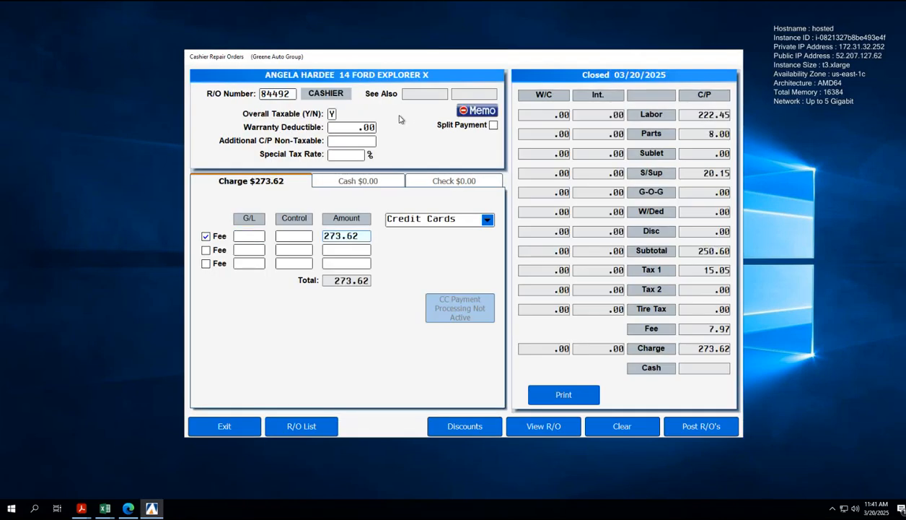
- Select the CS 4 WHEEL ALIGNMENT repair in the order's discounts, review its discountable amounts and abort without applying a discount
{"action": "left_click", "coordinate": [447, 421]}
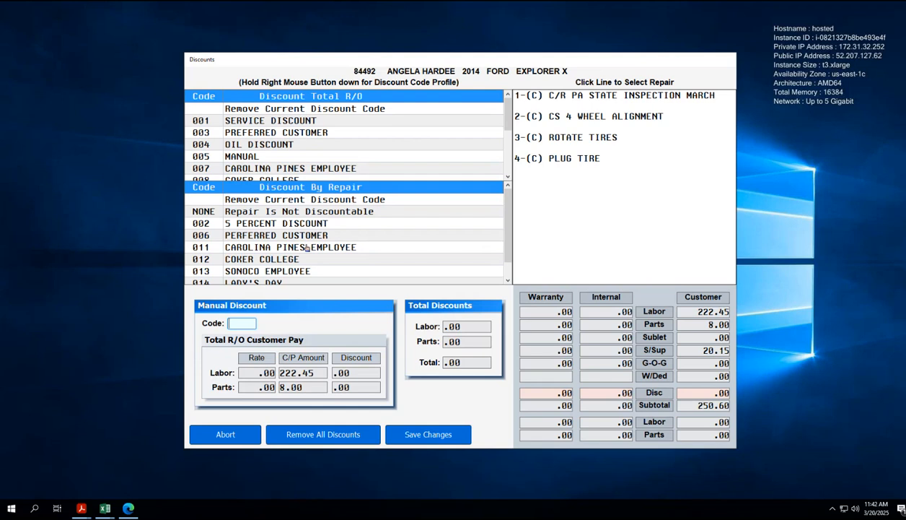
{"action": "left_click", "coordinate": [559, 99]}
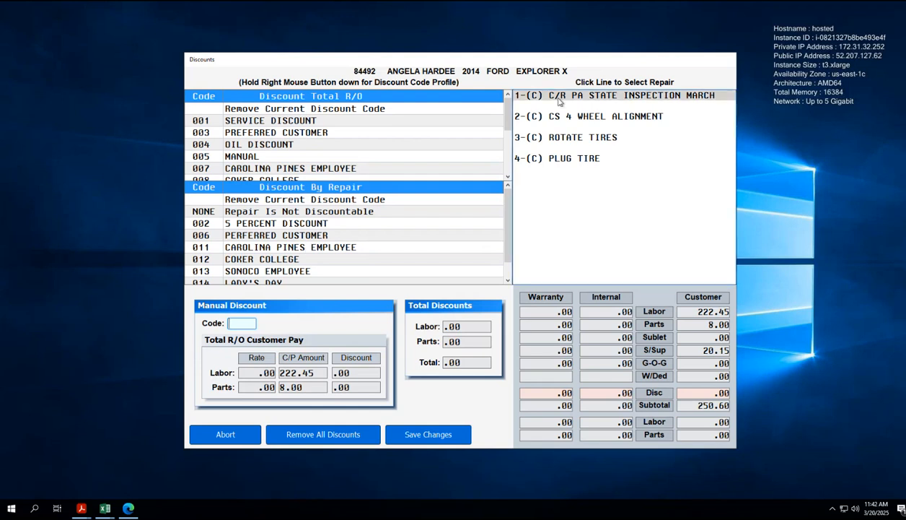
{"action": "left_click", "coordinate": [561, 118]}
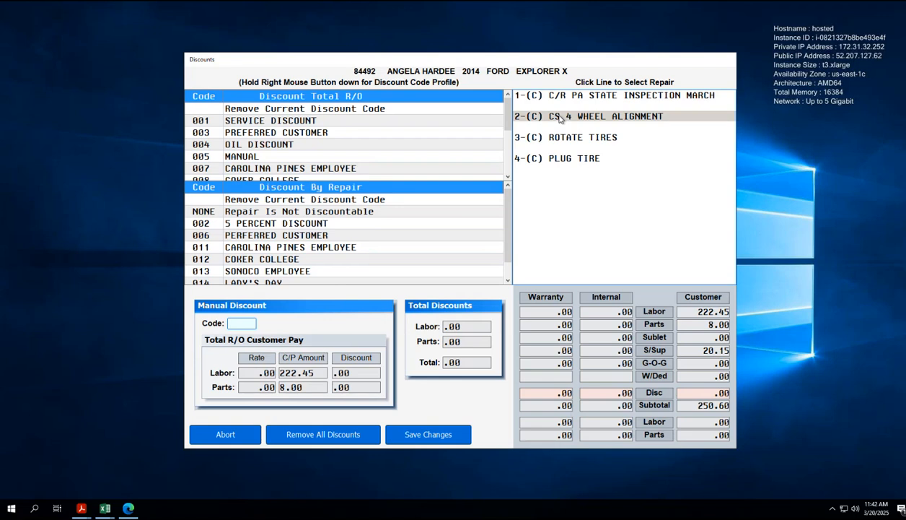
{"action": "left_click", "coordinate": [561, 117]}
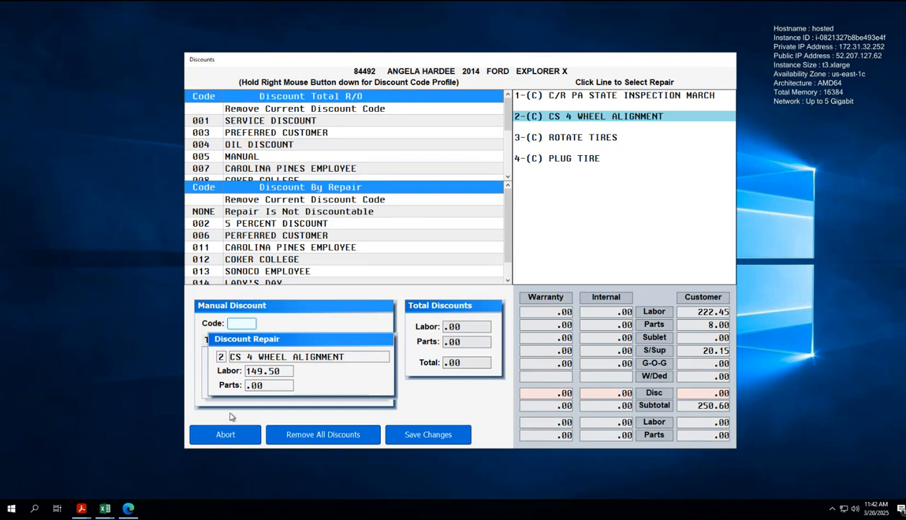
{"action": "left_click", "coordinate": [240, 433]}
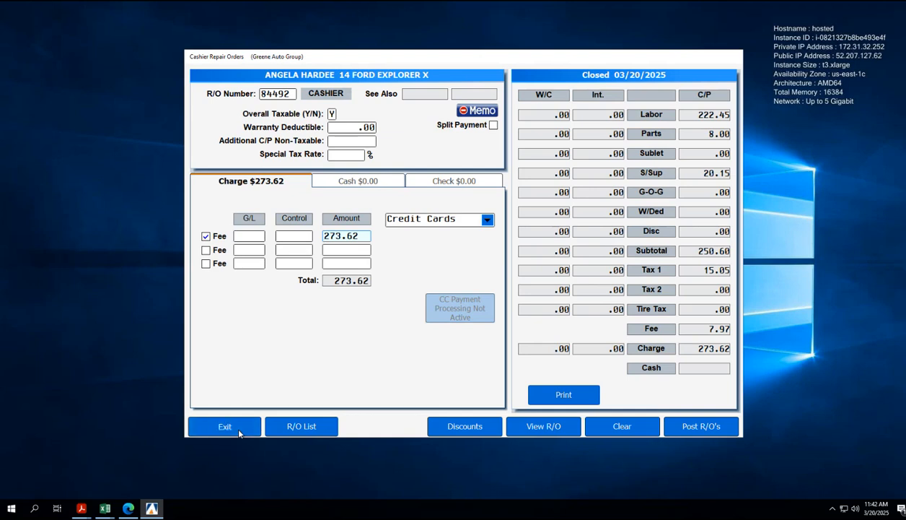
- Leave Cashier, switch to the Service module and open Review & Print for repair orders
{"action": "left_click", "coordinate": [238, 433]}
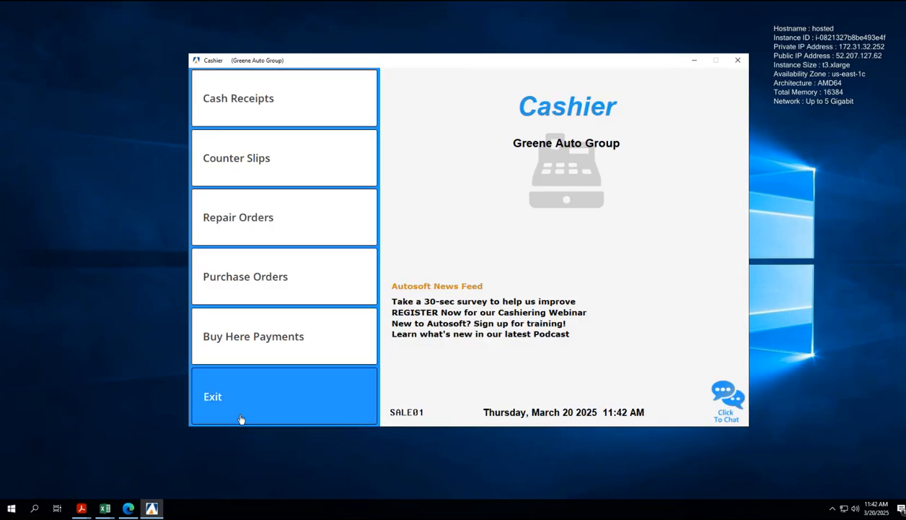
{"action": "left_click", "coordinate": [241, 418]}
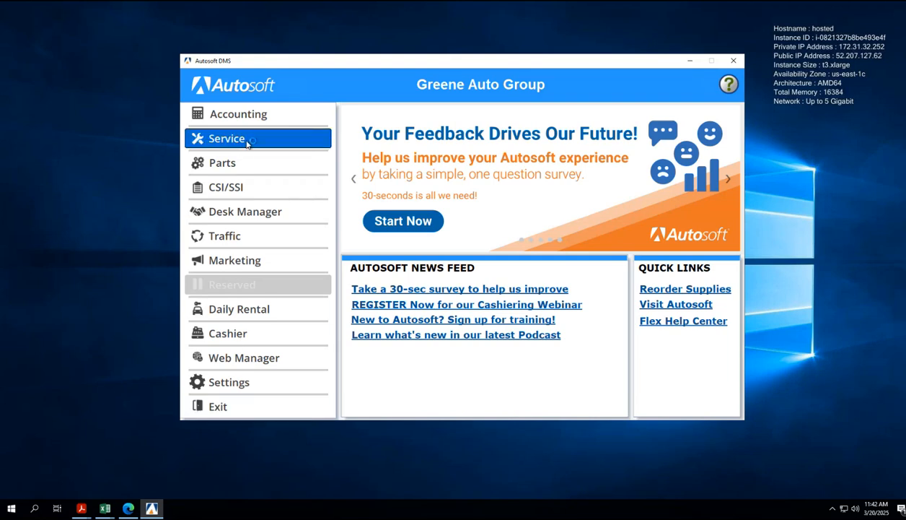
{"action": "left_click", "coordinate": [248, 142]}
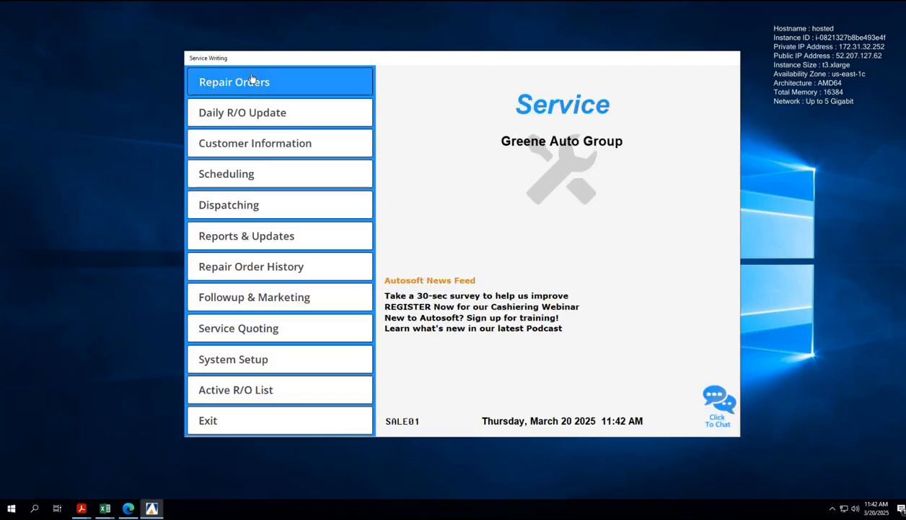
{"action": "left_click", "coordinate": [252, 80]}
{"action": "left_click", "coordinate": [272, 360]}
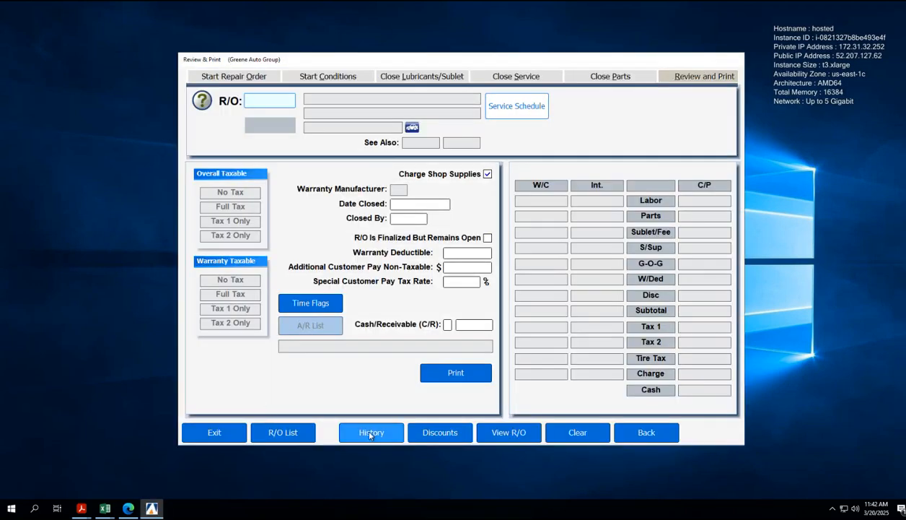
{"action": "left_click", "coordinate": [455, 373]}
{"action": "left_click", "coordinate": [466, 294]}
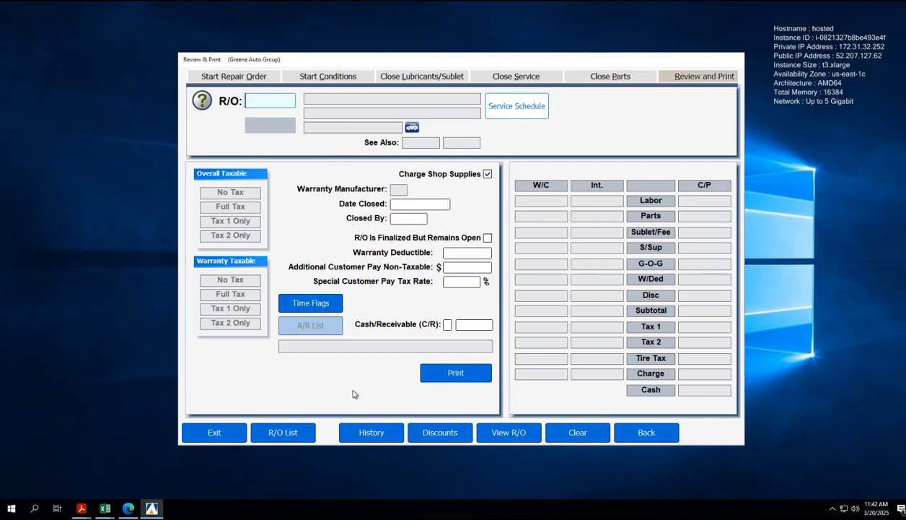
- Load the 2018 Chevrolet Silverado repair order, examine its print and invoice options, and close them with No Action
{"action": "left_click", "coordinate": [284, 432]}
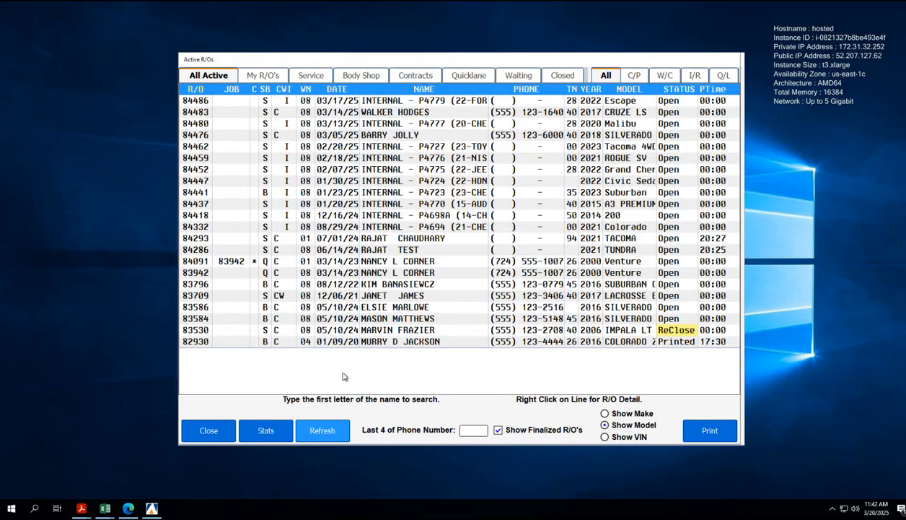
{"action": "double_click", "coordinate": [396, 137]}
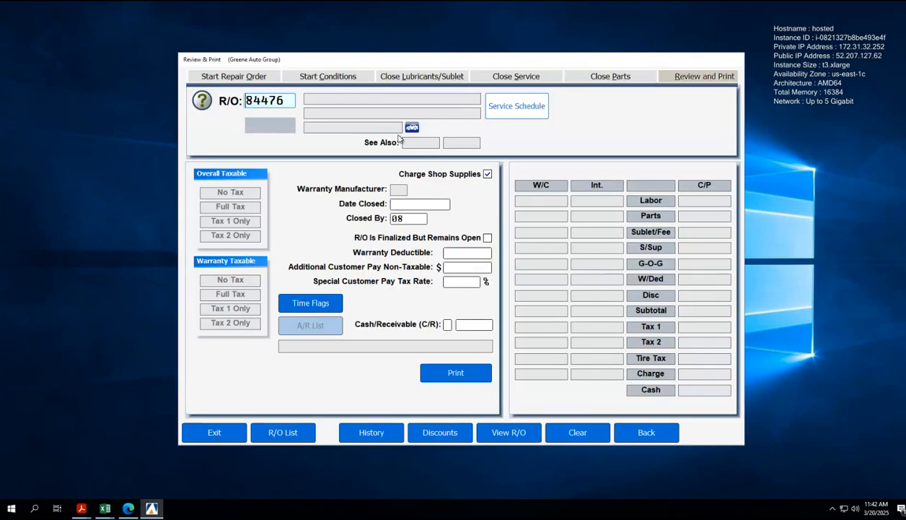
{"action": "left_click", "coordinate": [436, 375]}
{"action": "left_click", "coordinate": [533, 289]}
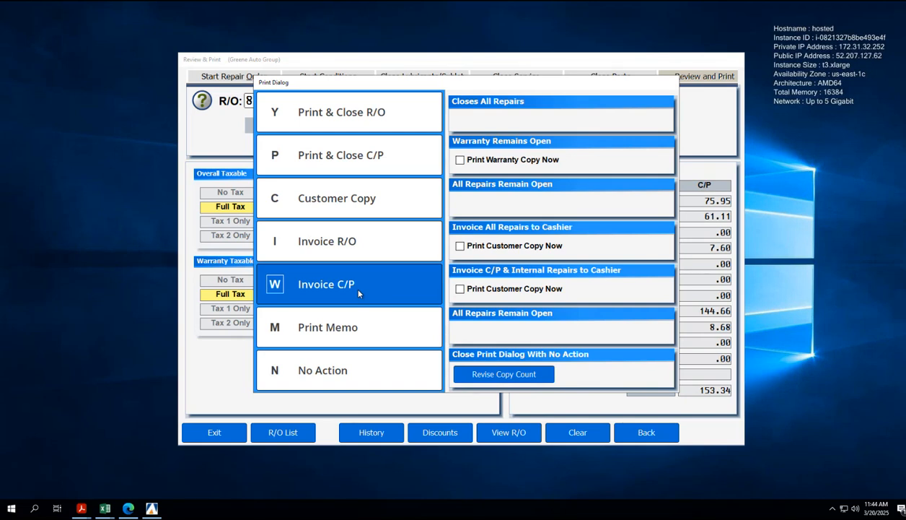
{"action": "left_click", "coordinate": [350, 384]}
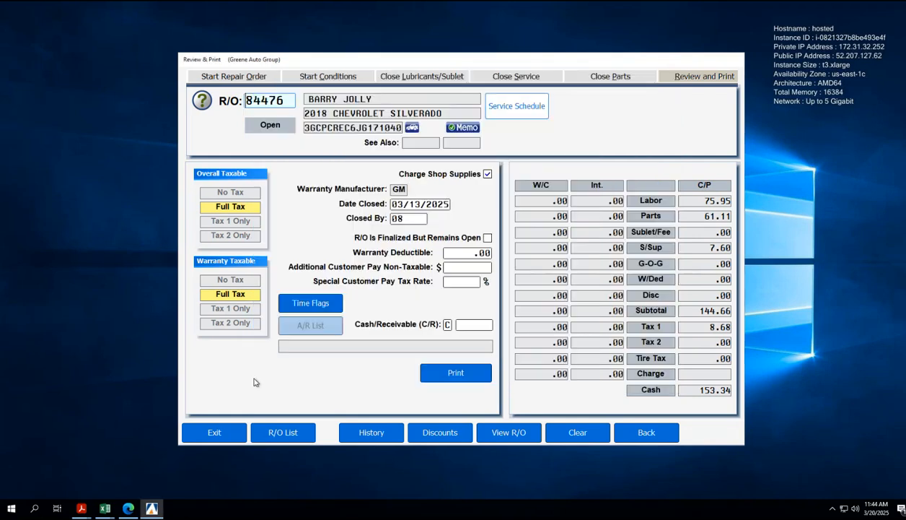
- Leave Service, return to Cashier and reload the 2014 Ford repair order with cashier status
{"action": "left_click", "coordinate": [215, 434]}
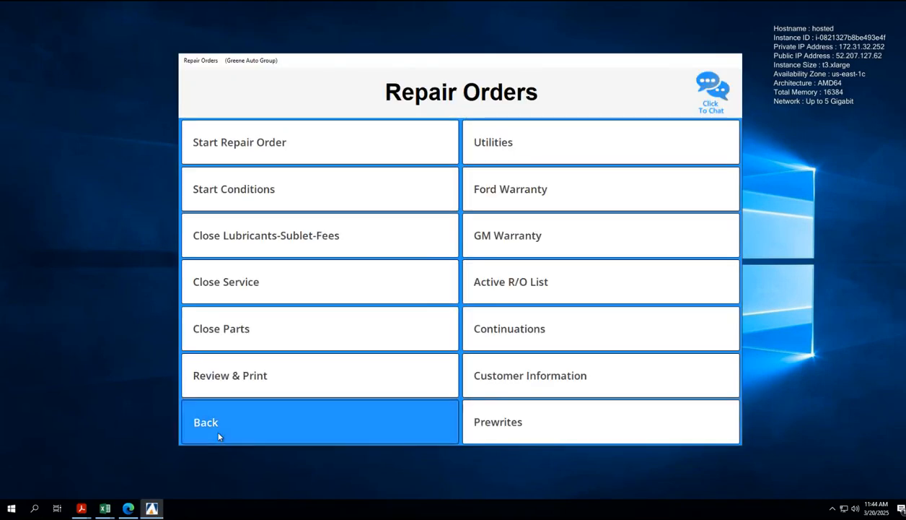
{"action": "left_click", "coordinate": [218, 435]}
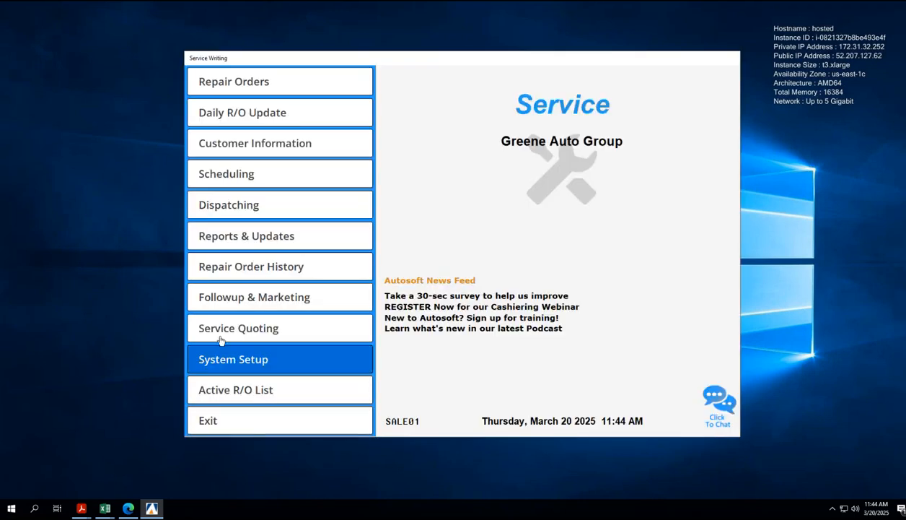
{"action": "left_click", "coordinate": [220, 427]}
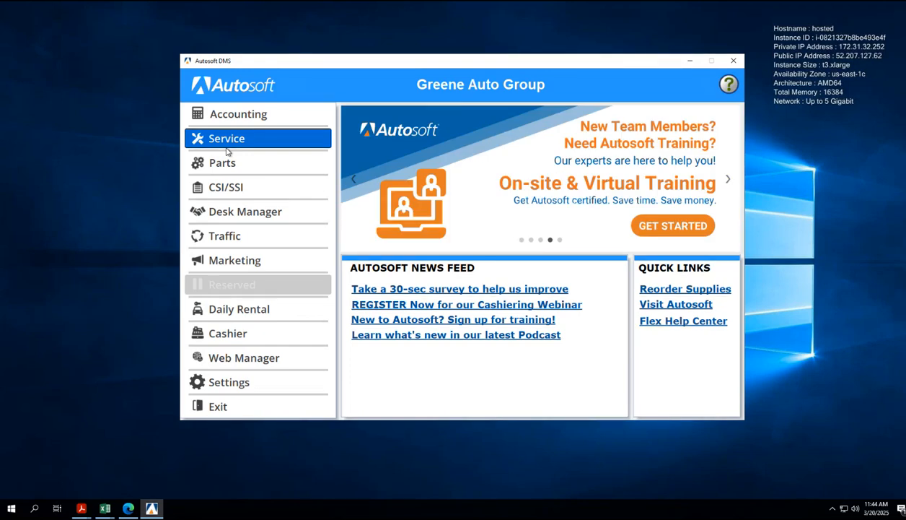
{"action": "left_click", "coordinate": [221, 329]}
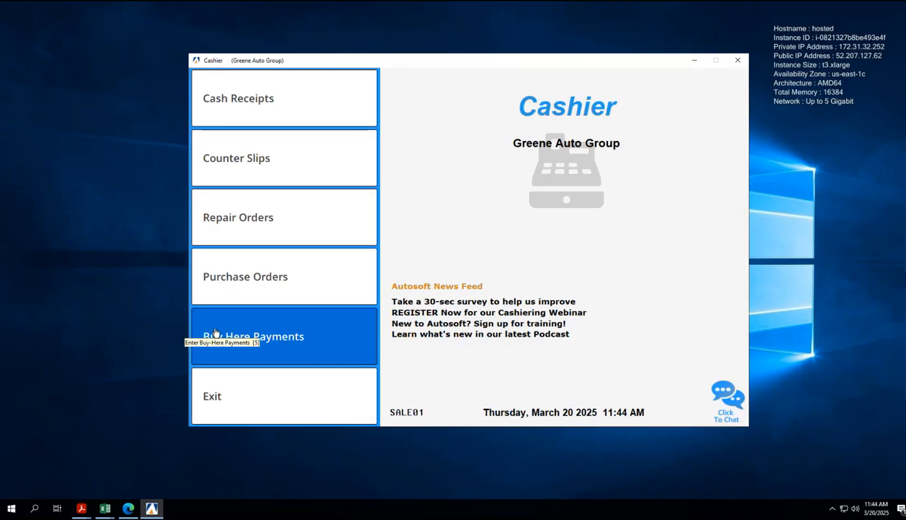
{"action": "left_click", "coordinate": [215, 228]}
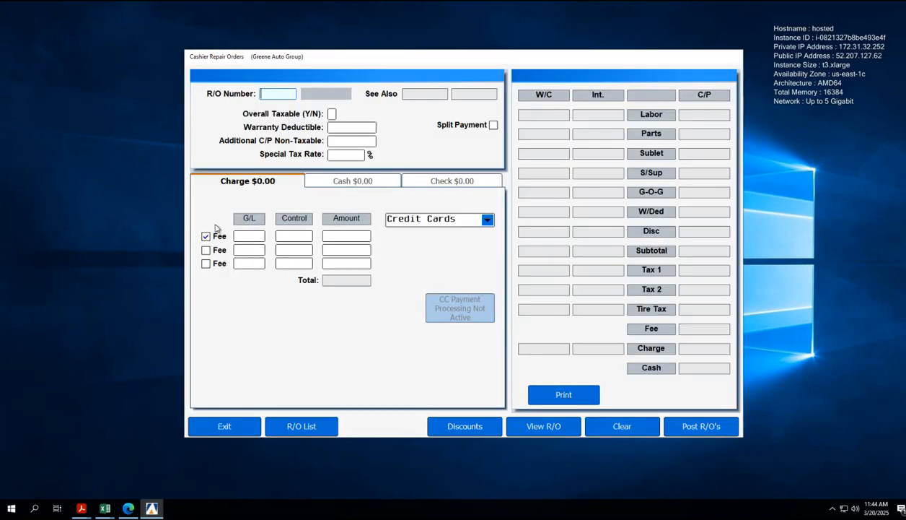
{"action": "left_click", "coordinate": [292, 424]}
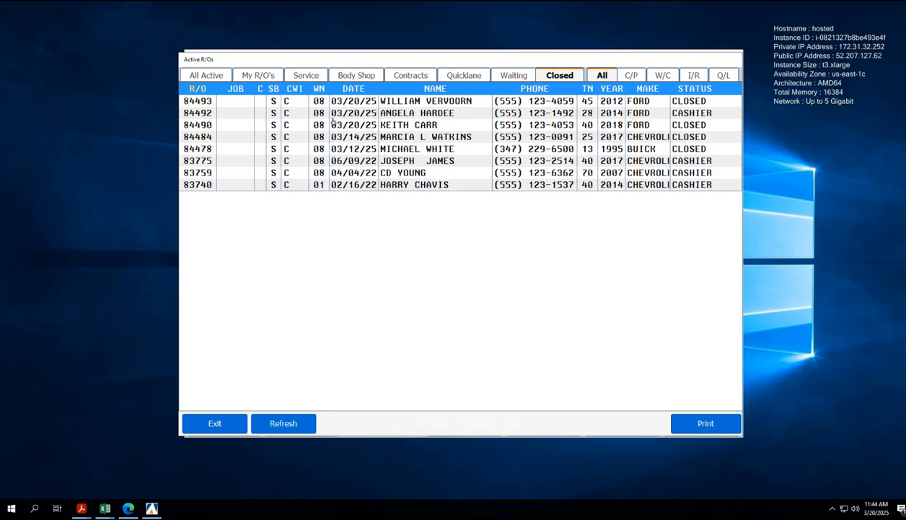
{"action": "double_click", "coordinate": [327, 114]}
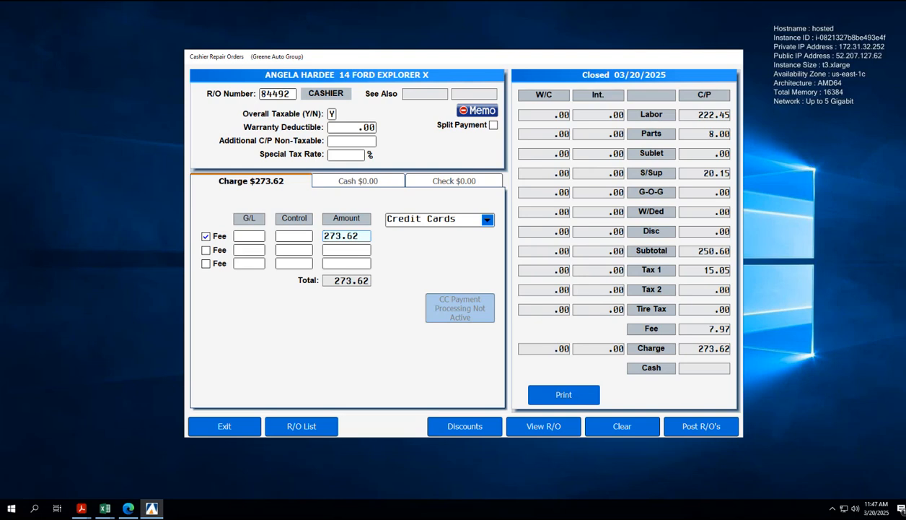
- Leave the repair order and open the account list for Customer Receipts in Cash Receipts
{"action": "left_click", "coordinate": [227, 431]}
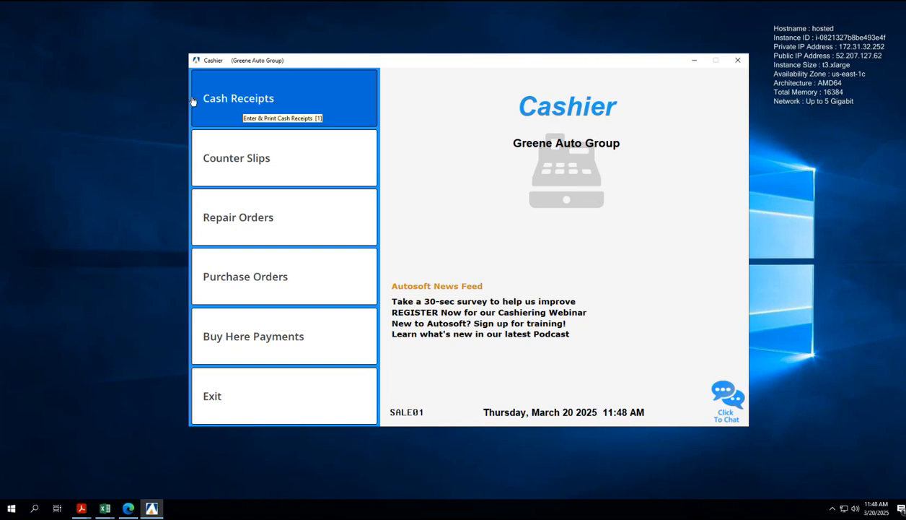
{"action": "left_click", "coordinate": [264, 110]}
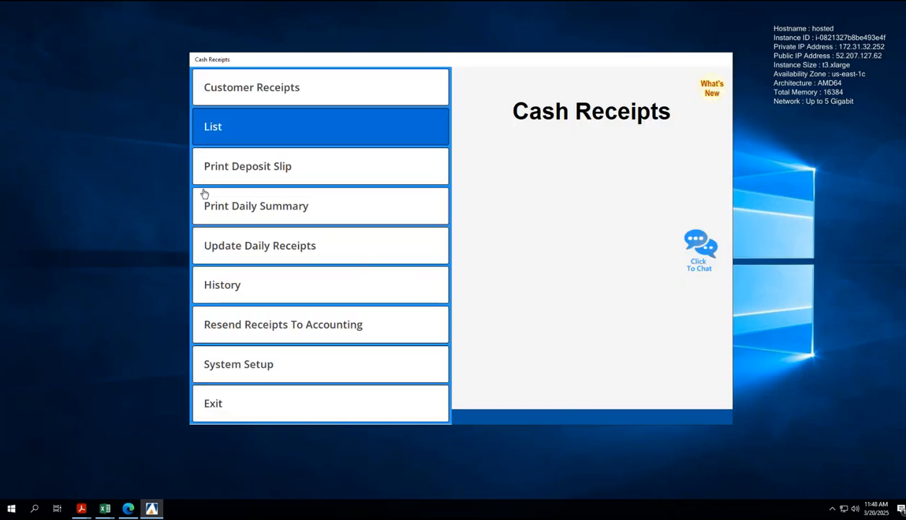
{"action": "left_click", "coordinate": [245, 82]}
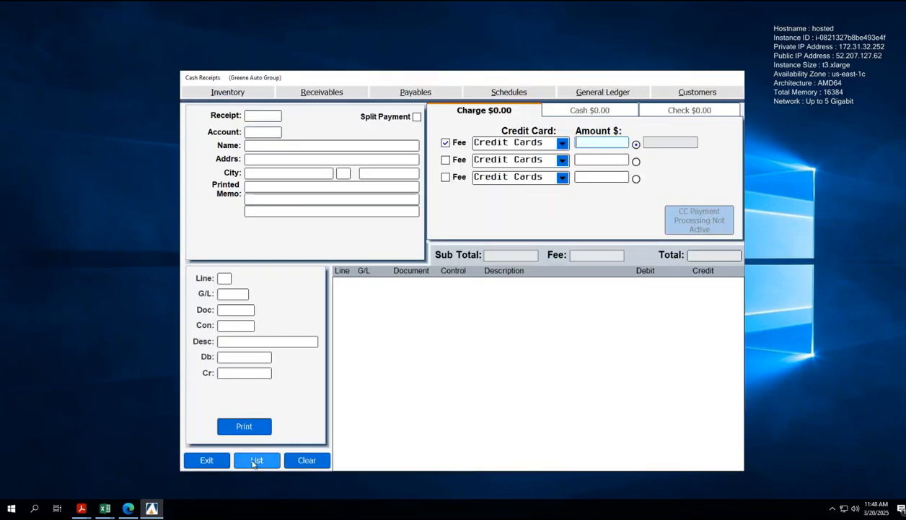
{"action": "left_click", "coordinate": [256, 460]}
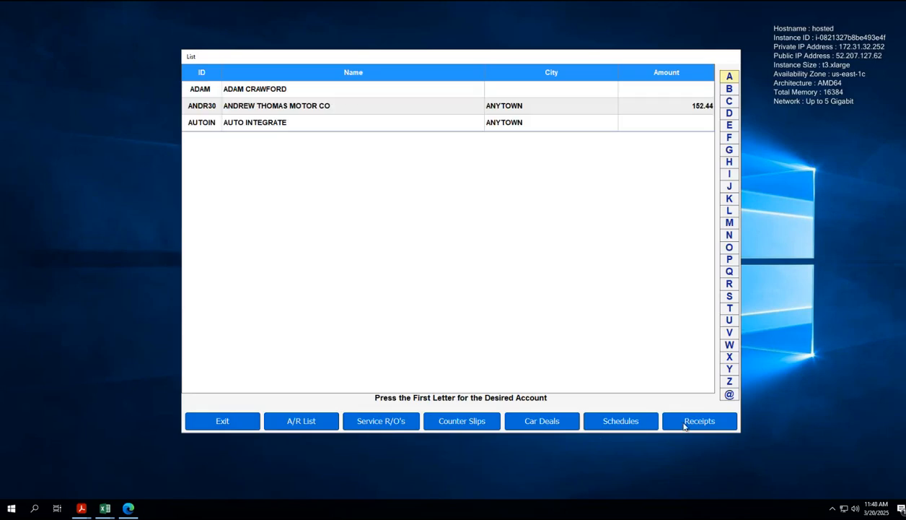